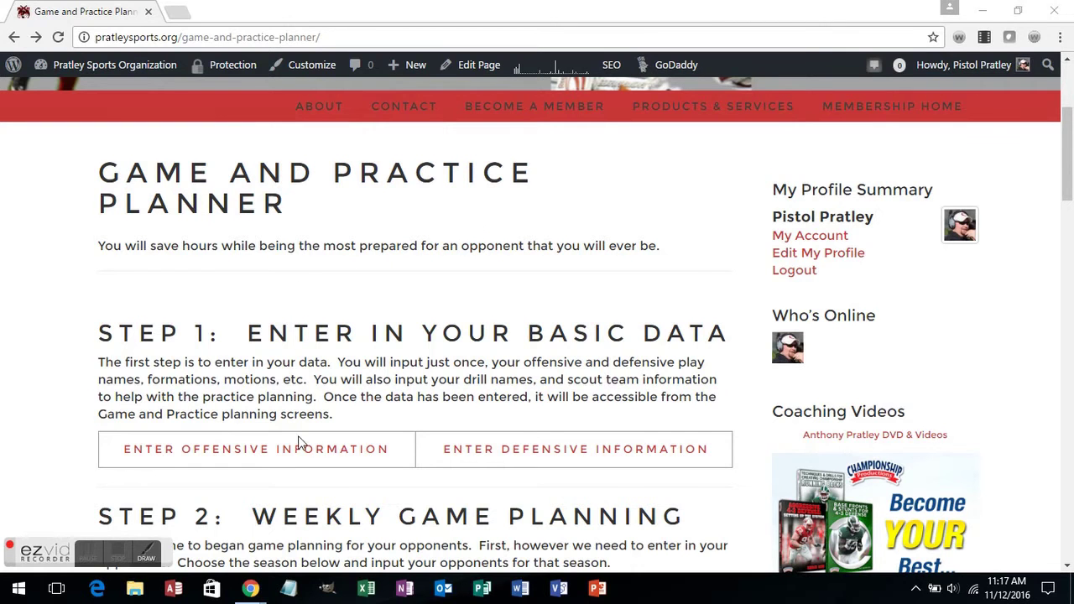
Step: Open the offensive information section of the planner and go to its formations entry page
scroll(285, 336, "down", 2)
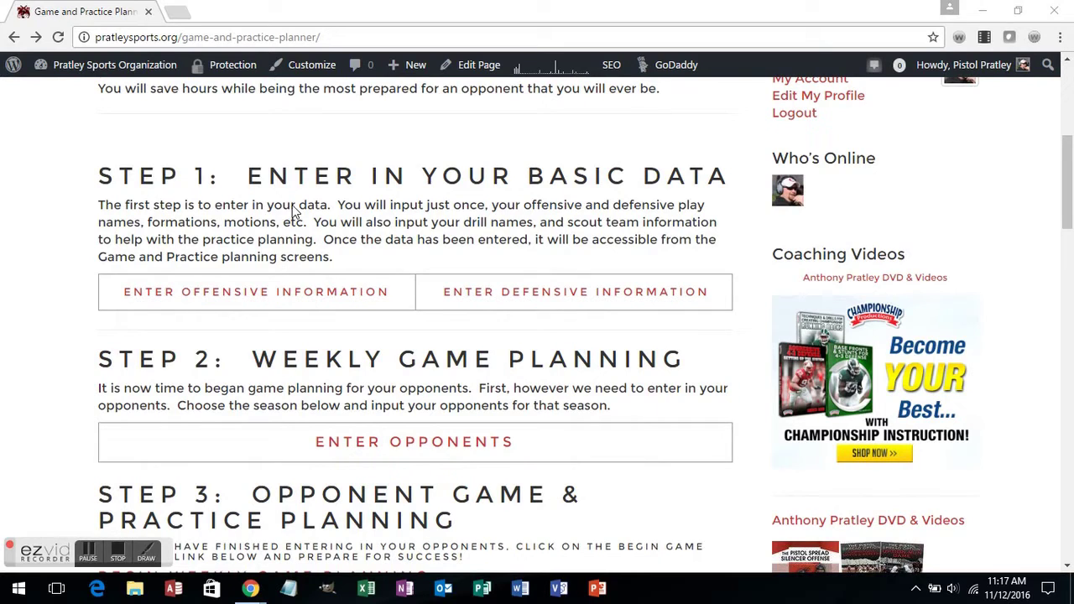
left_click(310, 293)
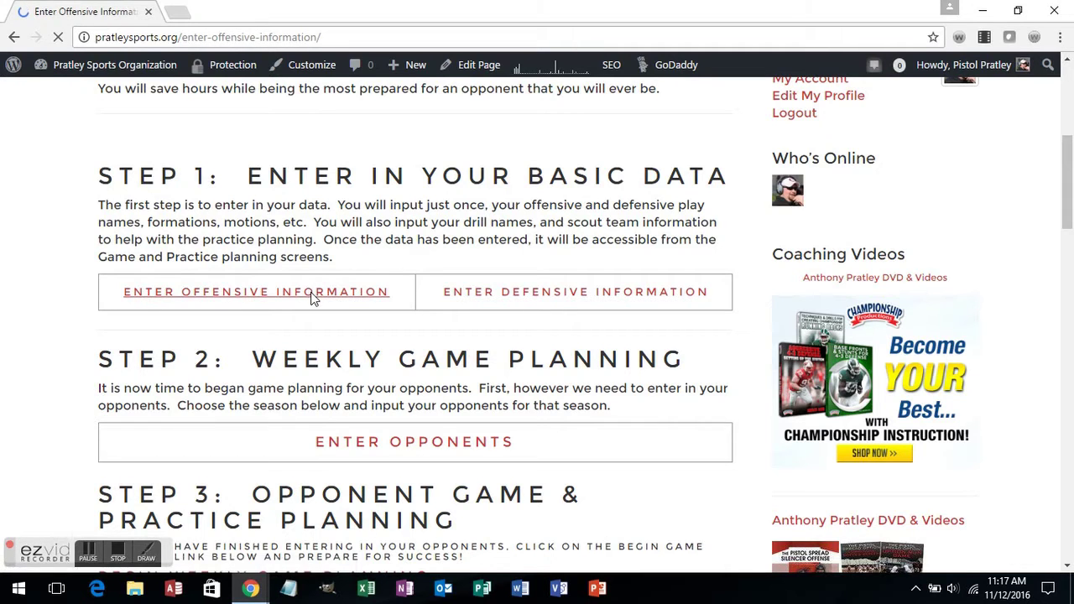
scroll(549, 401, "down", 4)
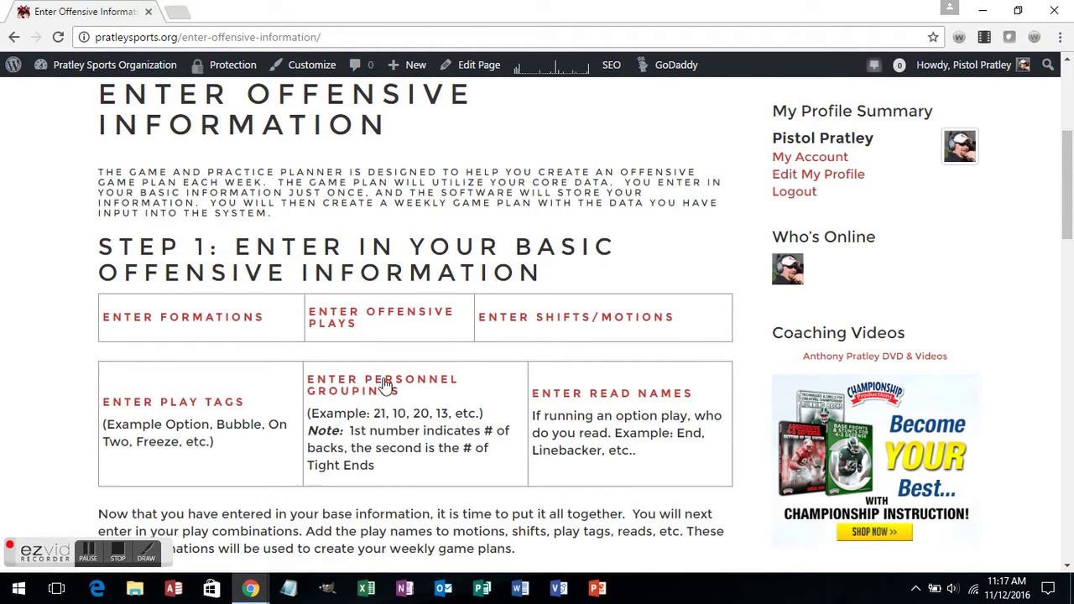
left_click(243, 324)
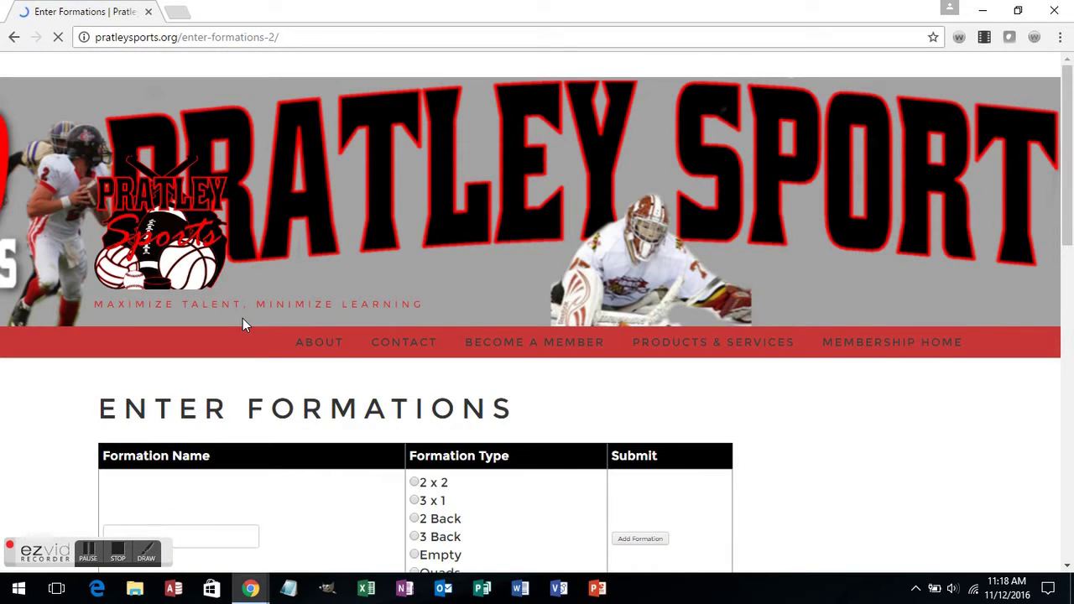
Step: Add a formation named "Double Stack" with the formation type 2 x 2
scroll(363, 361, "down", 3)
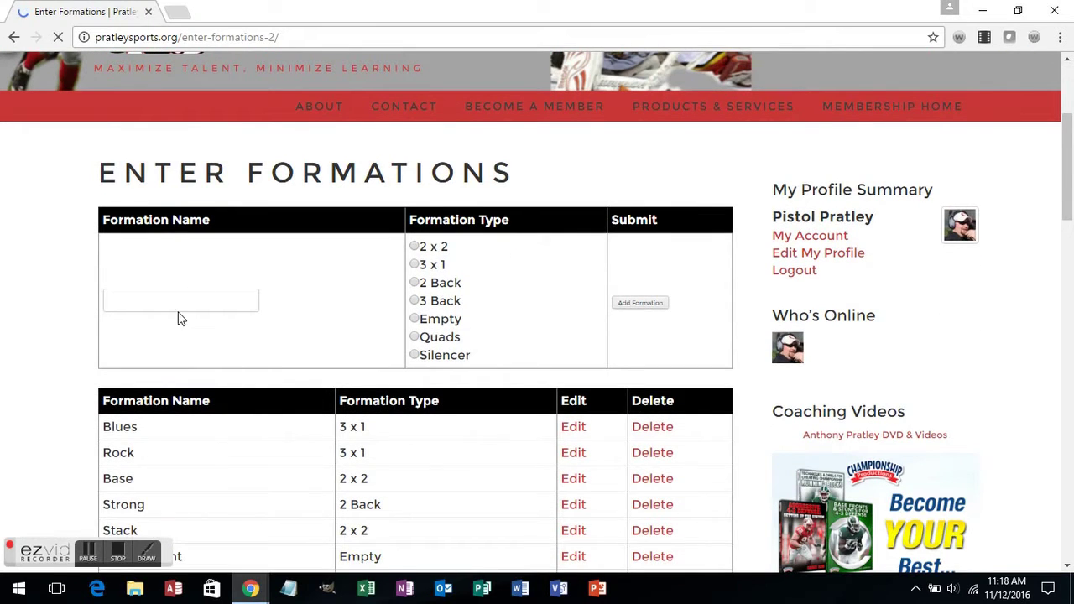
left_click(183, 298)
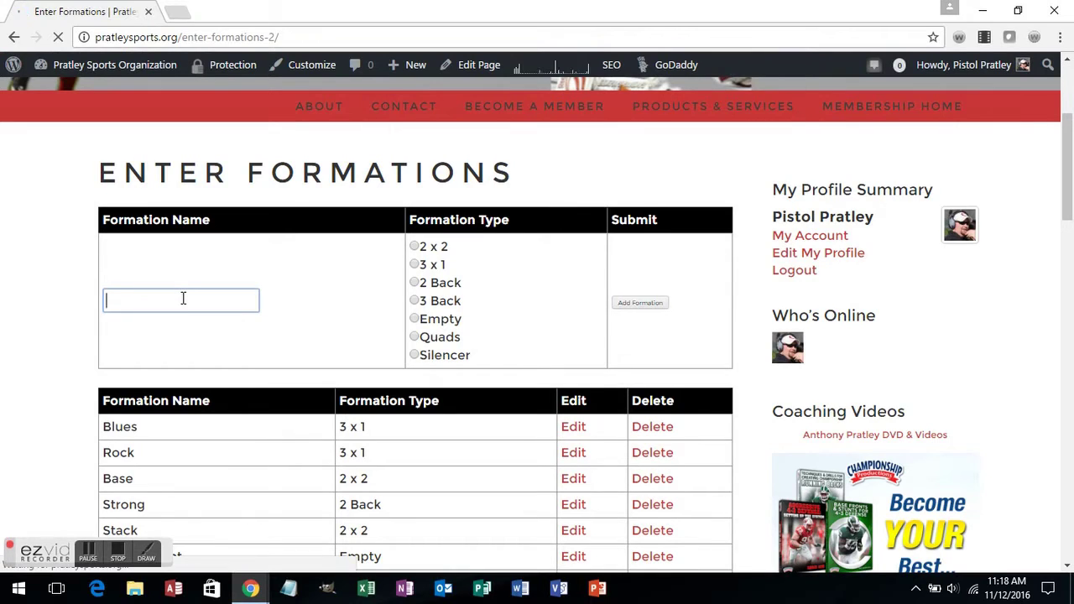
type("D")
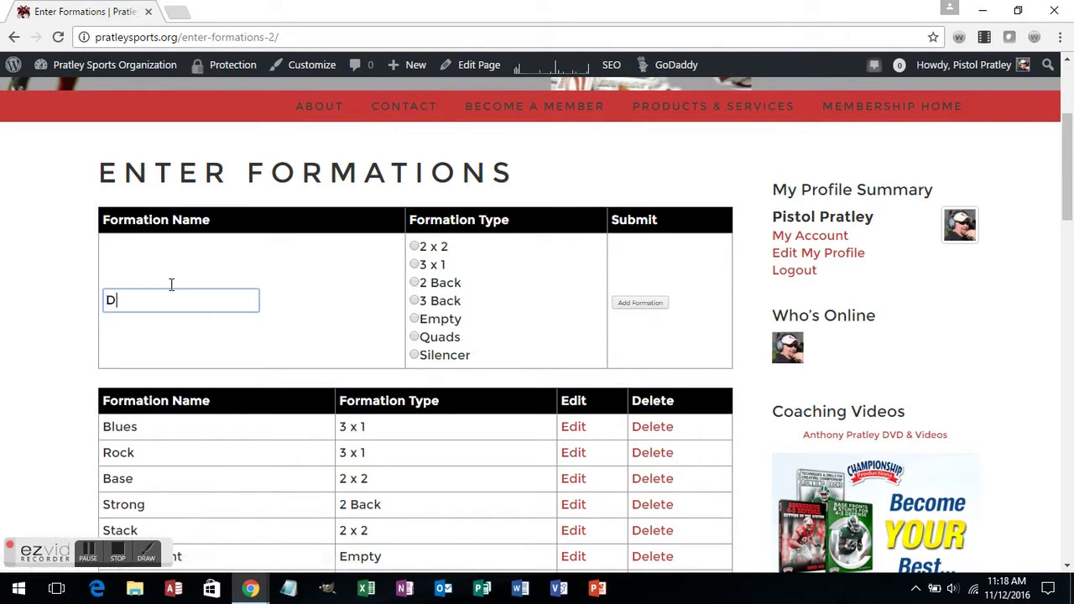
type("ouble Stack")
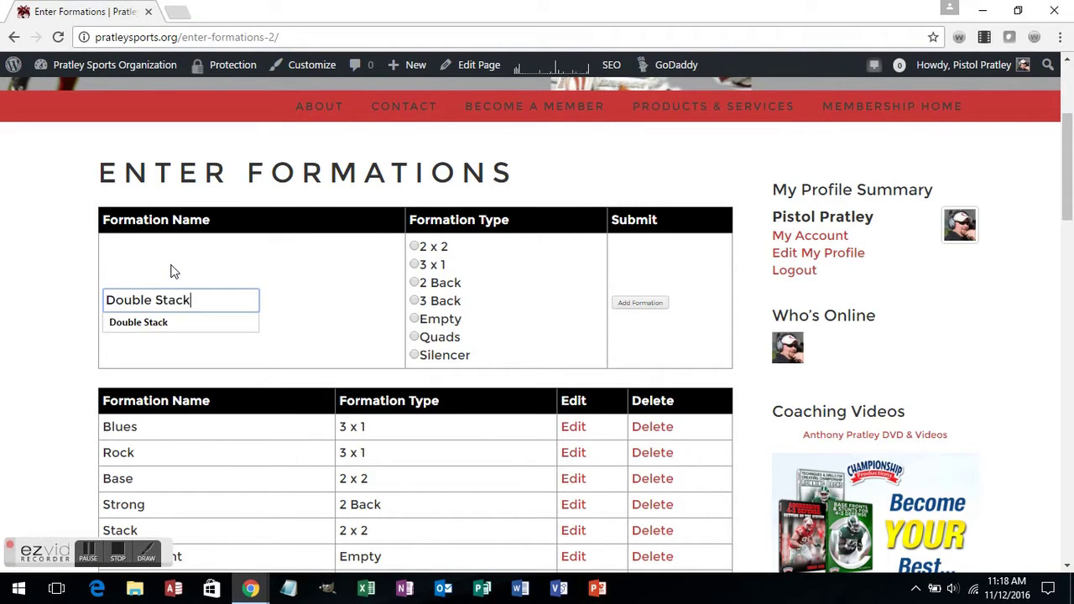
left_click(417, 254)
left_click(415, 250)
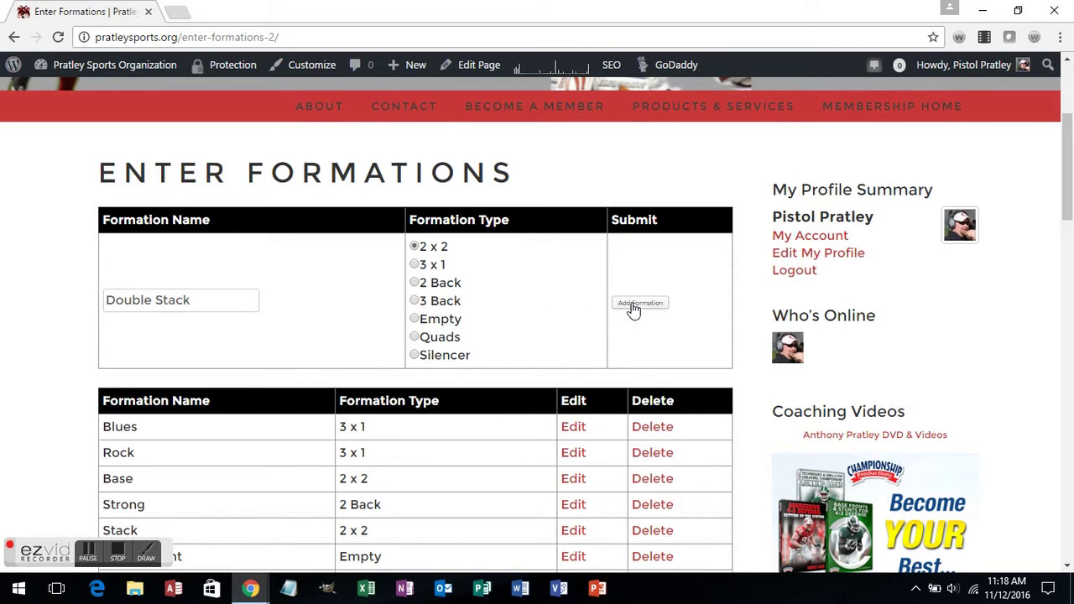
left_click(639, 303)
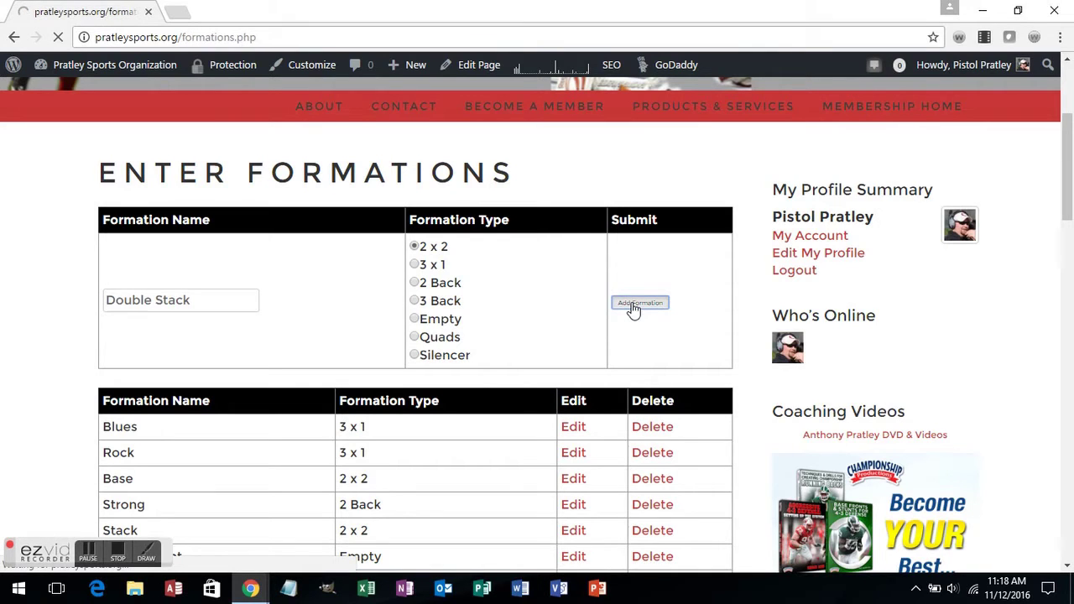
left_click(652, 127)
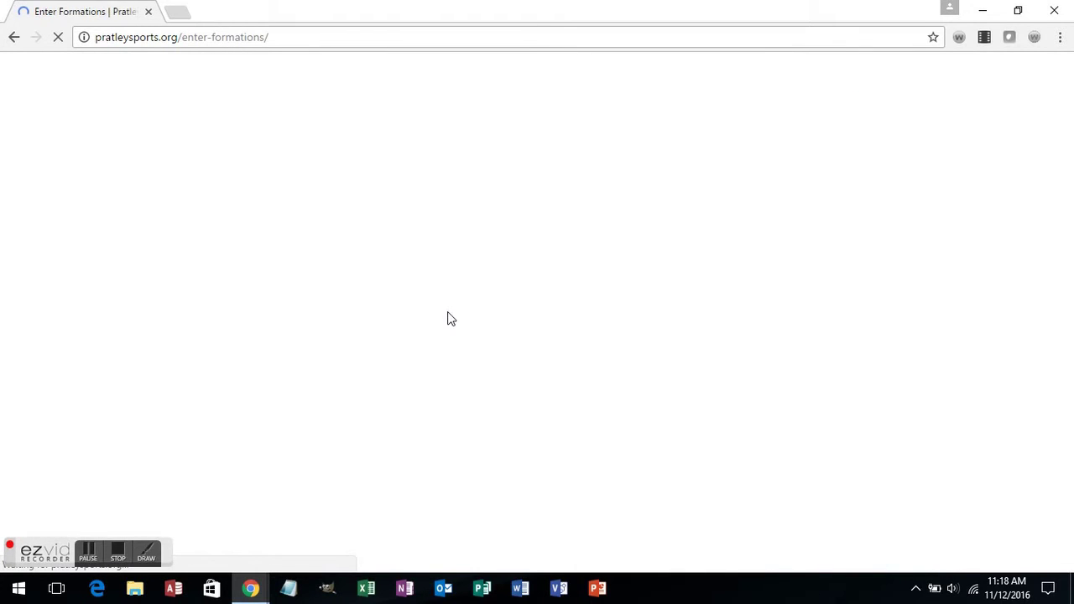
Step: Delete the Double Stack formation from the end of the formations list
scroll(449, 316, "down", 4)
scroll(450, 319, "down", 3)
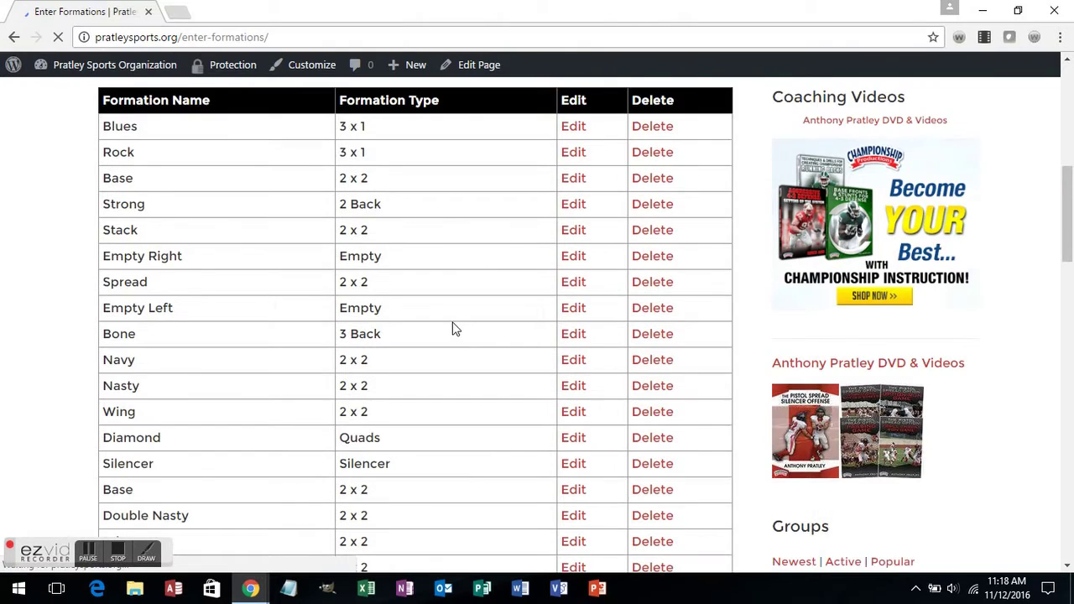
scroll(453, 327, "down", 2)
scroll(453, 327, "down", 6)
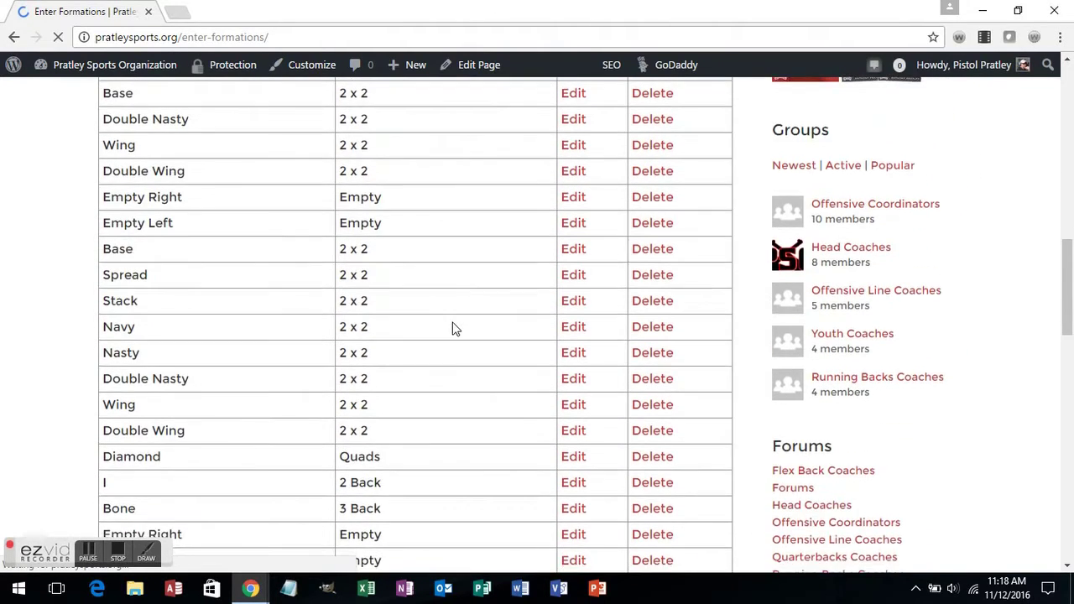
scroll(453, 329, "down", 1)
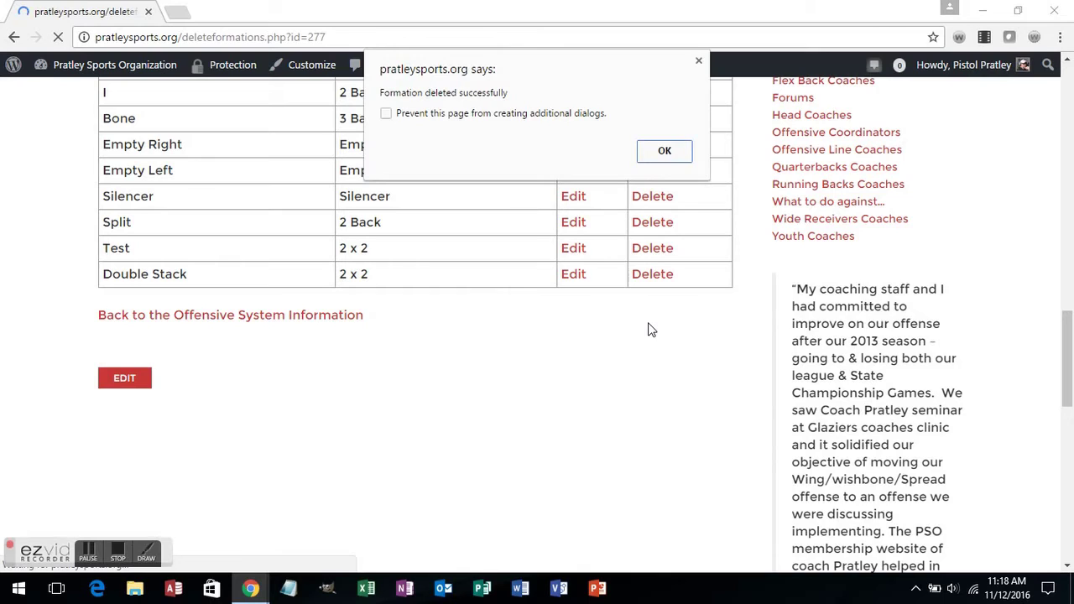
left_click(665, 153)
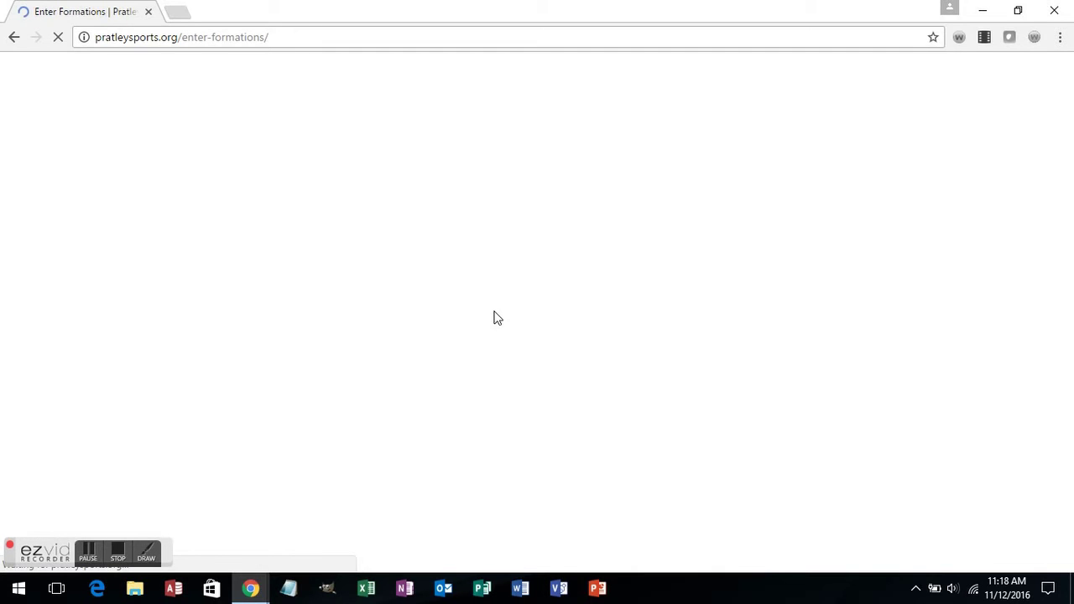
Step: Return to the offensive system information page and open the offensive plays entry page
scroll(479, 379, "down", 9)
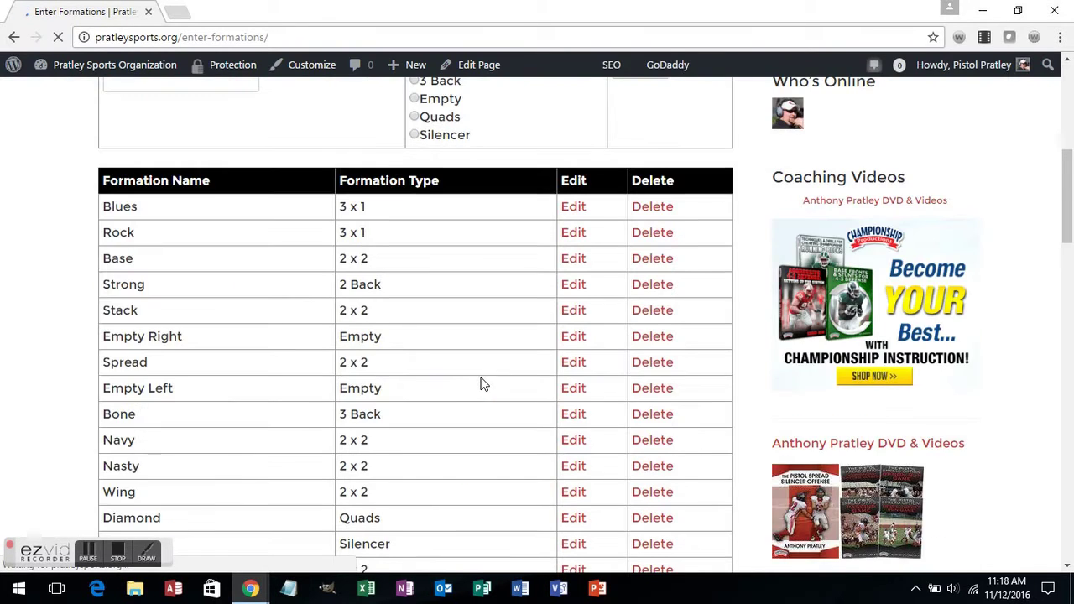
scroll(478, 385, "down", 6)
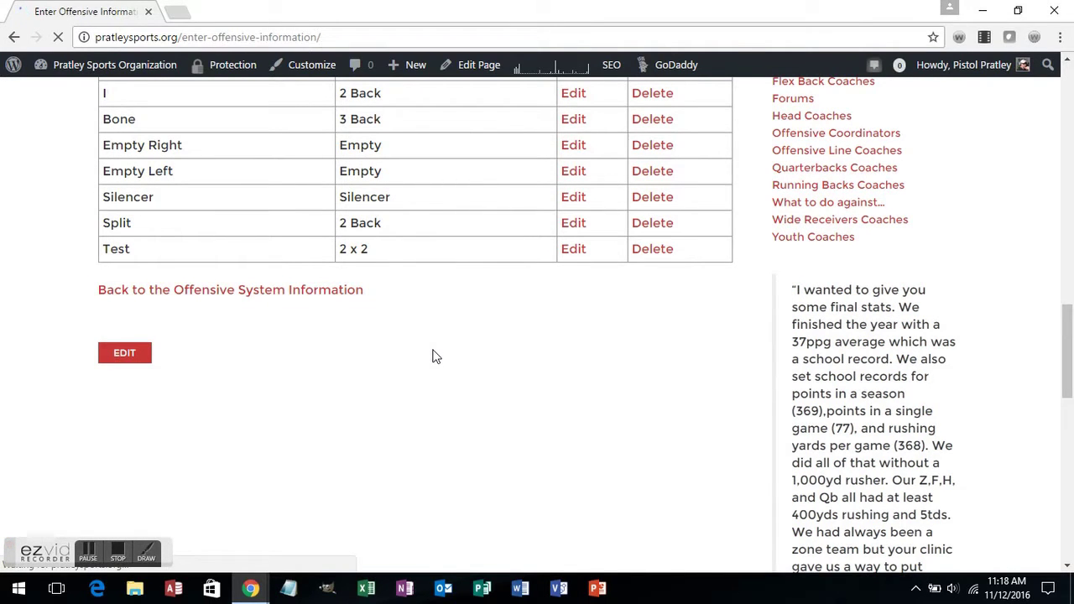
scroll(567, 408, "down", 7)
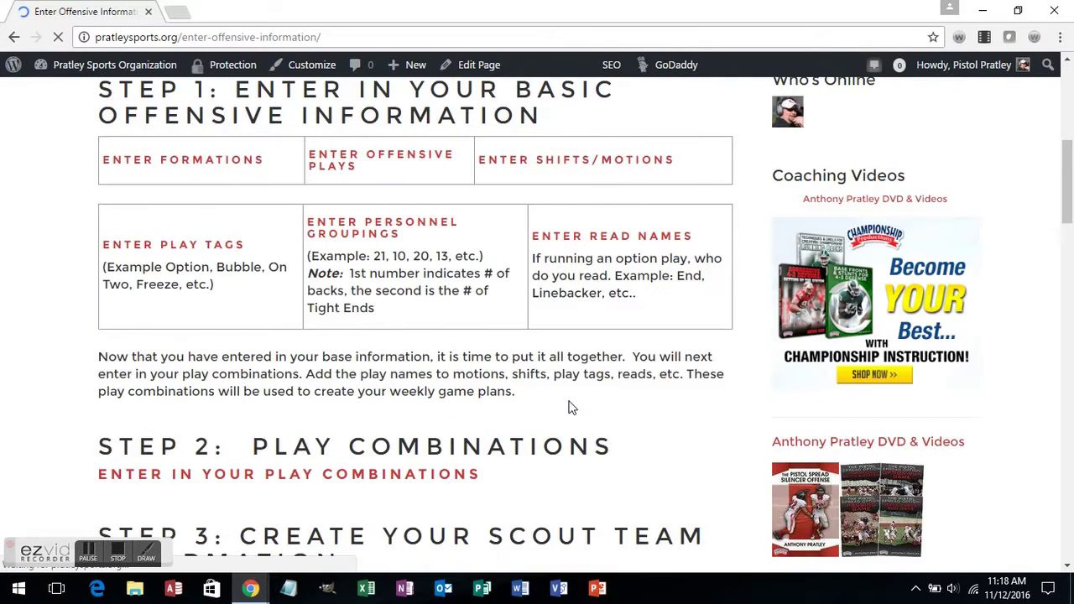
scroll(568, 406, "up", 1)
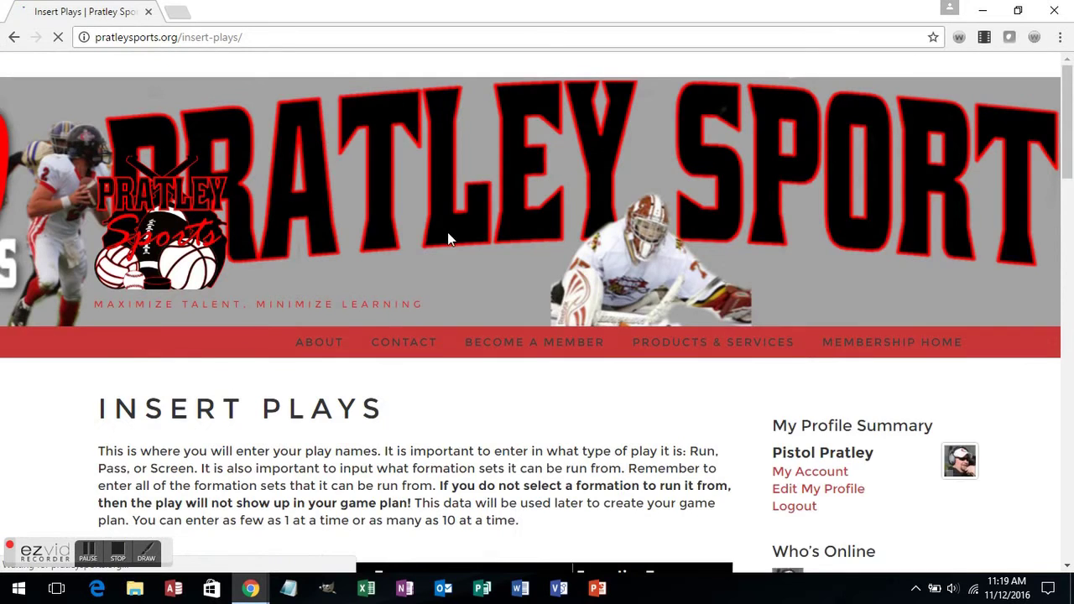
Step: Name the new play "Double Reverse" and set its play type to Run
scroll(465, 339, "down", 3)
scroll(465, 339, "down", 3)
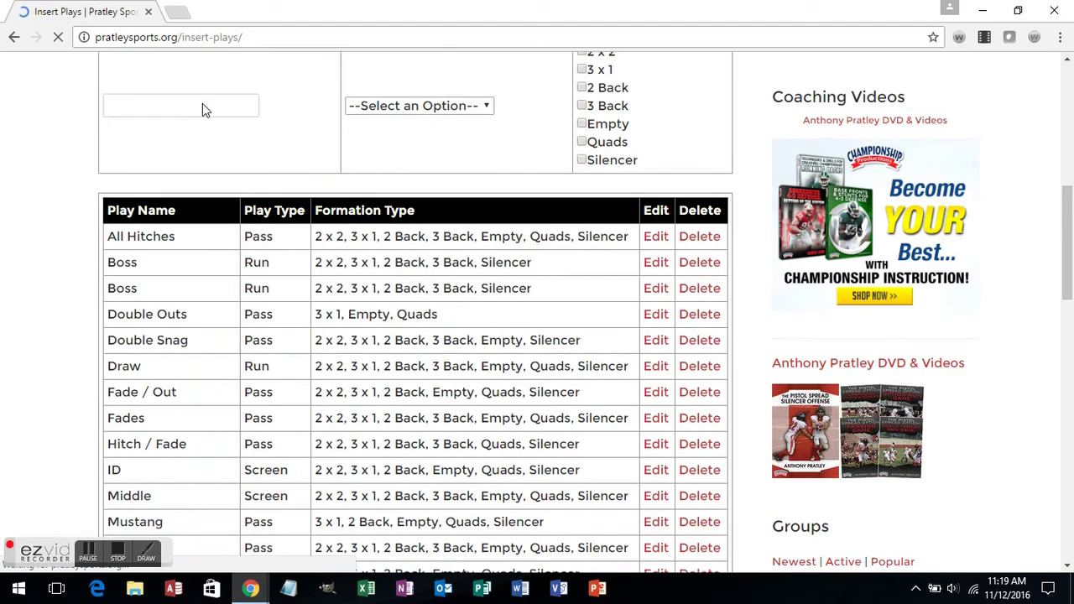
left_click(197, 107)
scroll(327, 172, "up", 1)
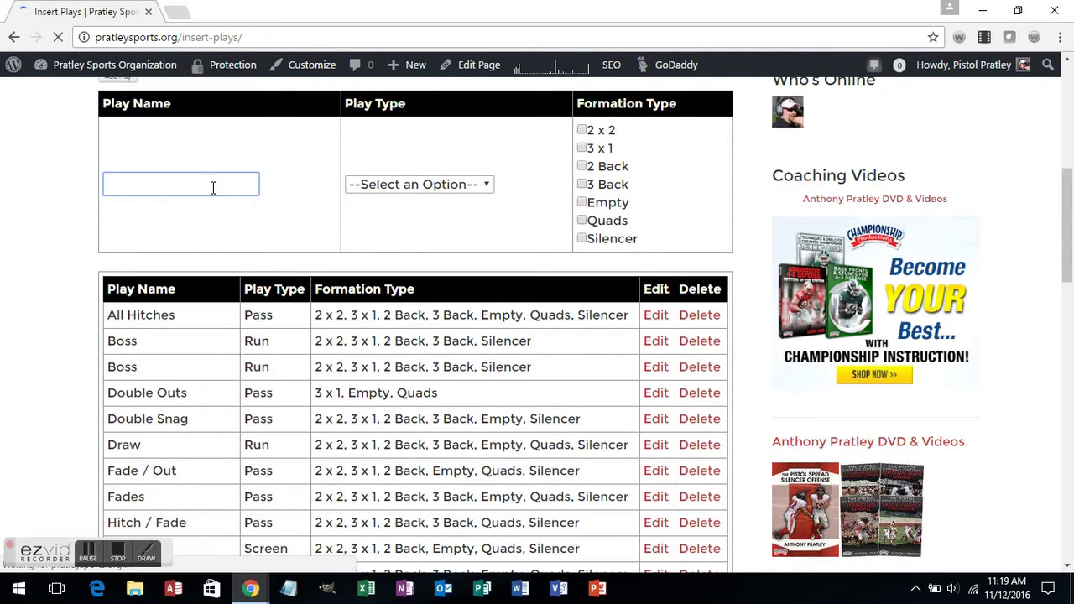
type("Doubl")
key("BackSpace")
type("e Revers")
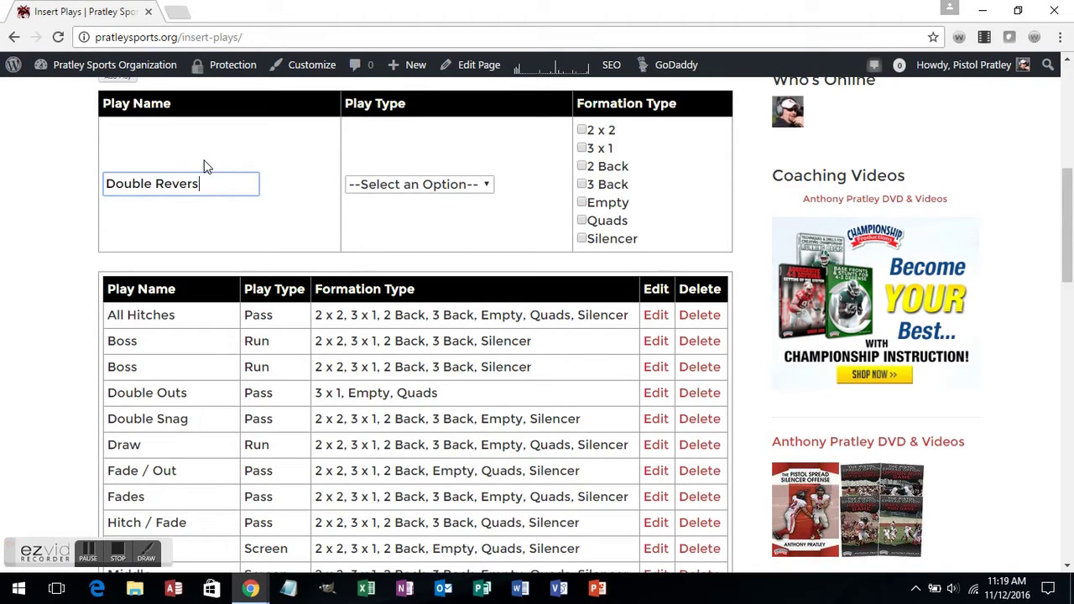
type("e")
left_click(474, 183)
left_click(423, 216)
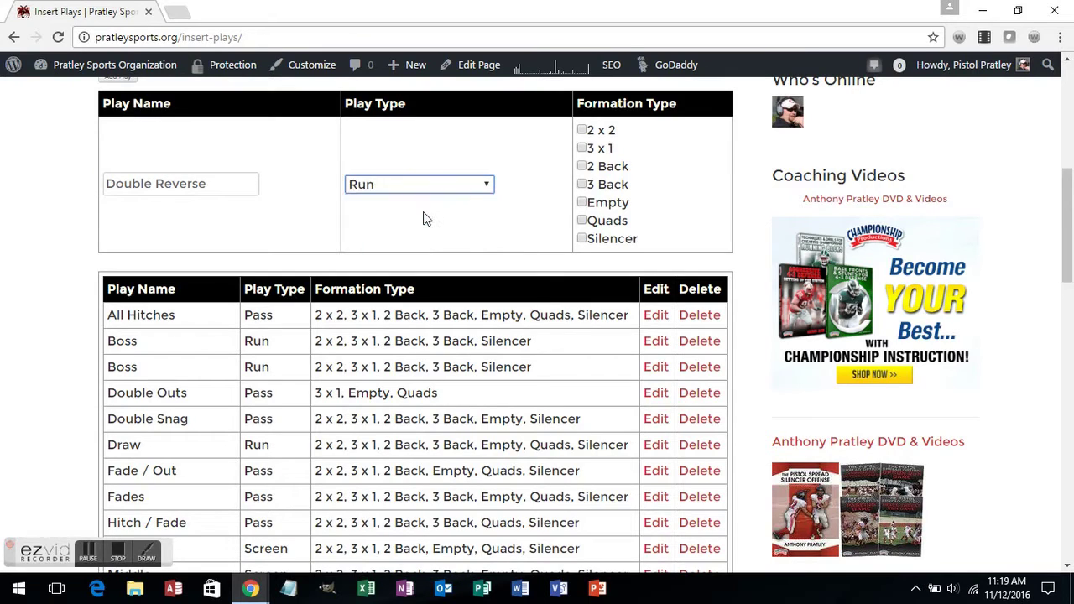
Step: Assign the 2 x 2, 3 x 1, 2 Back and 3 Back formation types to the new play and add it
left_click(582, 131)
left_click(582, 148)
left_click(582, 166)
left_click(582, 184)
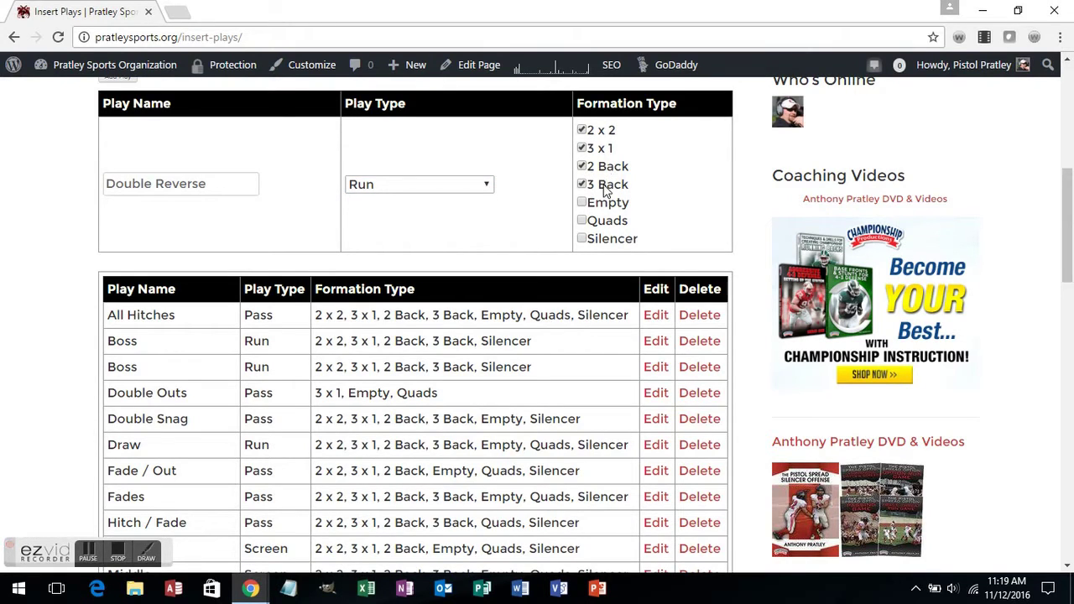
scroll(559, 205, "down", 1)
scroll(554, 205, "up", 2)
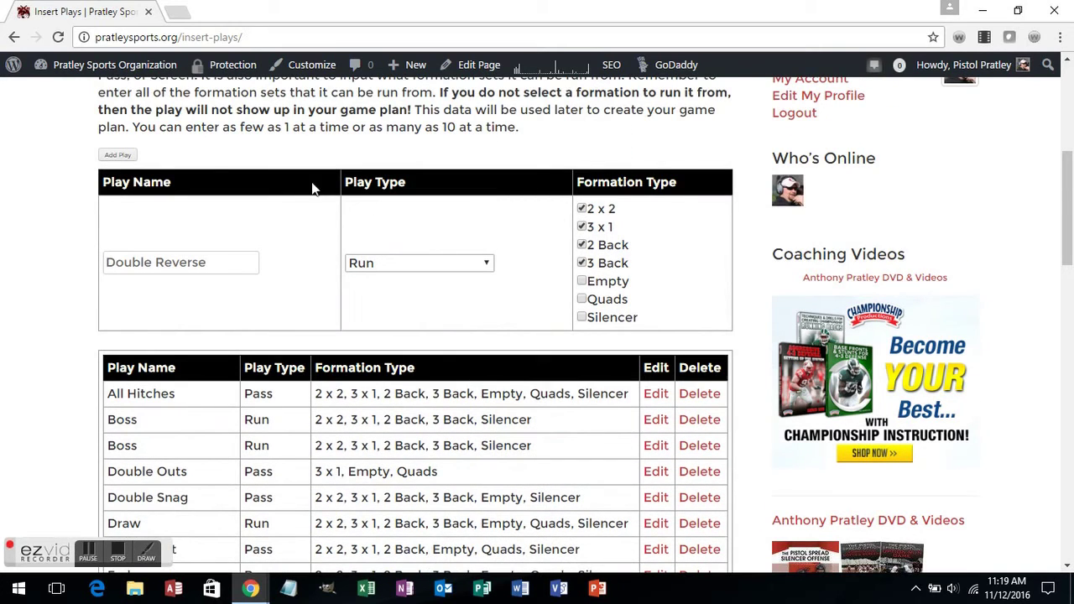
left_click(118, 156)
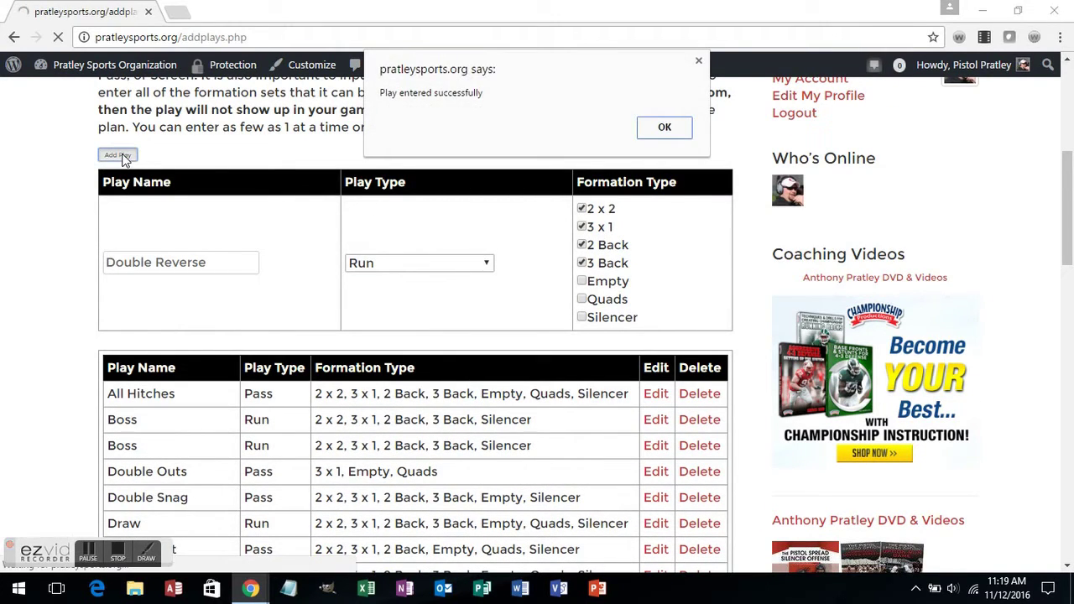
left_click(658, 133)
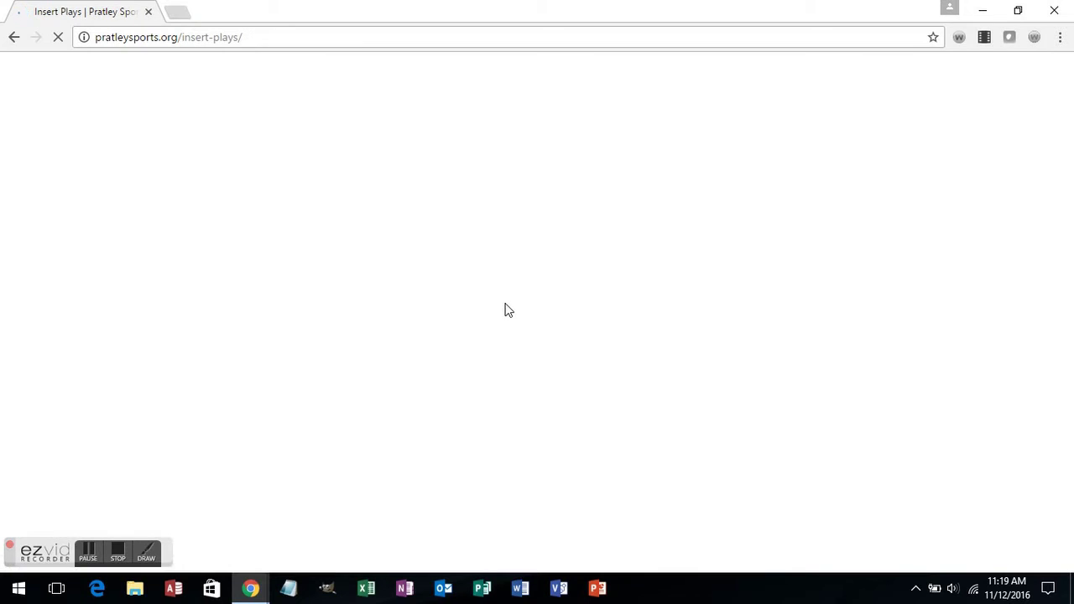
Step: Delete the Double Reverse play from the plays list
scroll(495, 360, "down", 10)
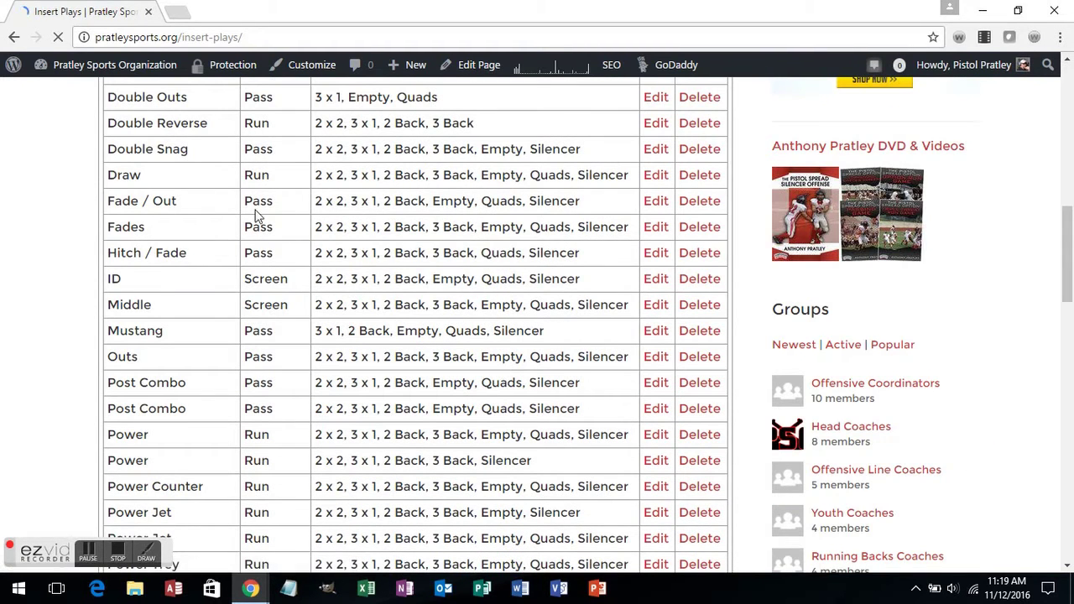
scroll(176, 147, "up", 2)
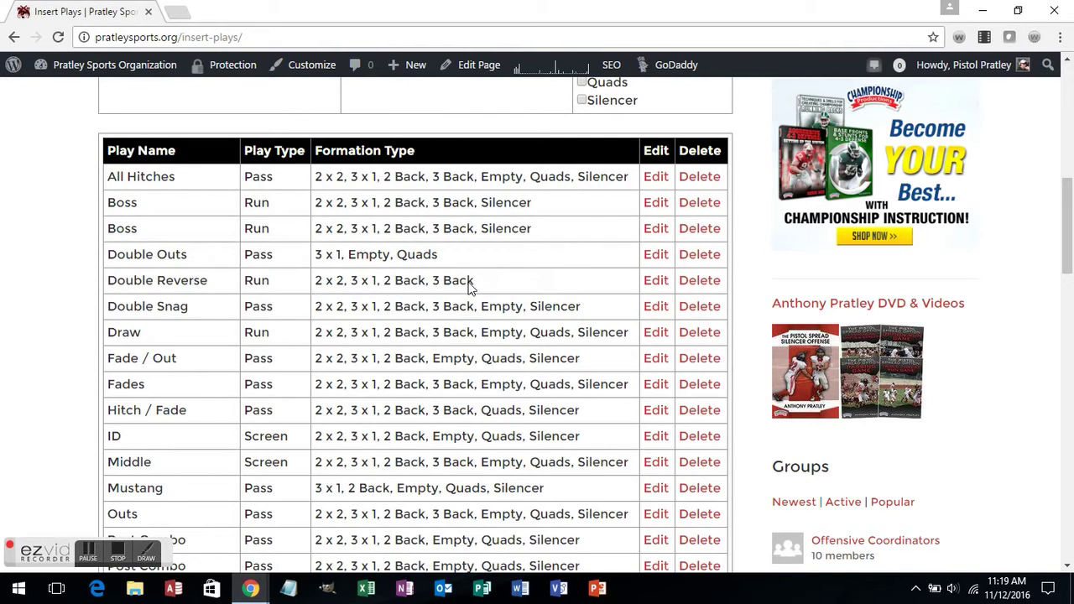
left_click(699, 283)
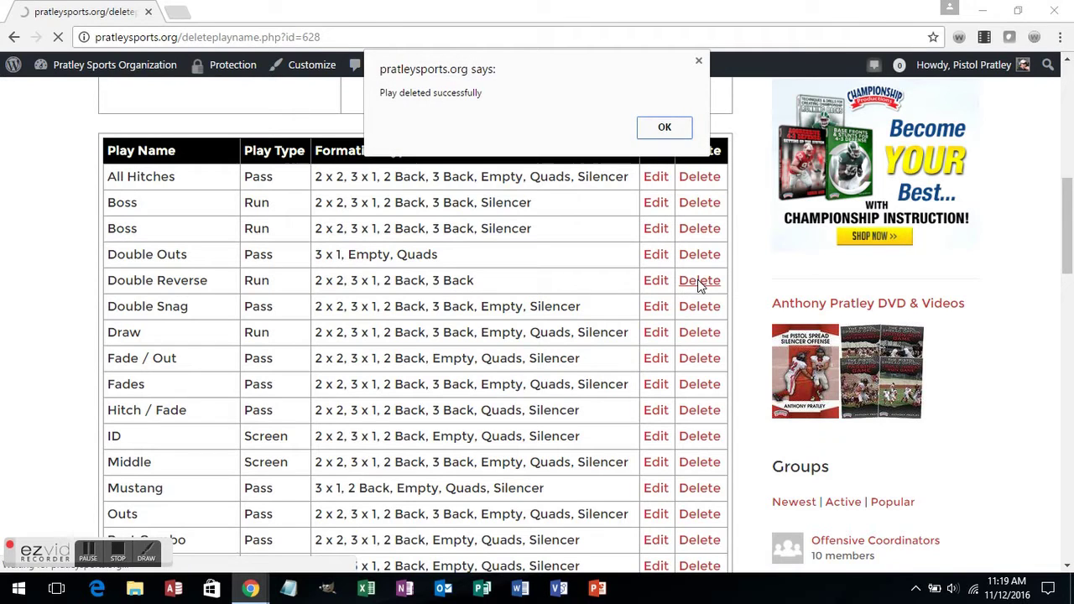
left_click(664, 127)
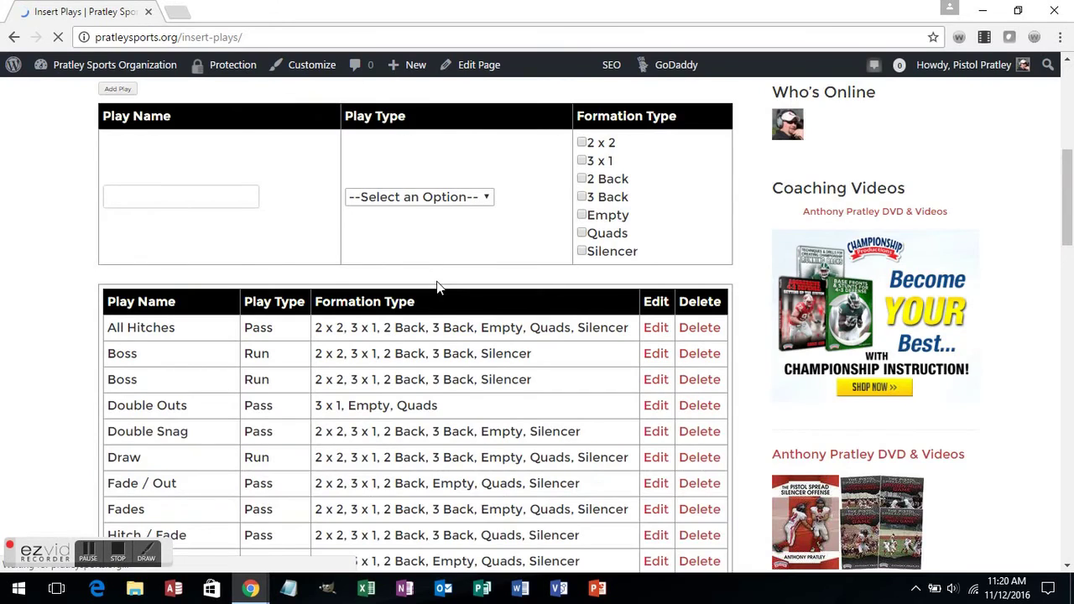
Step: Go back from the plays page to the offensive system information page
scroll(438, 287, "down", 10)
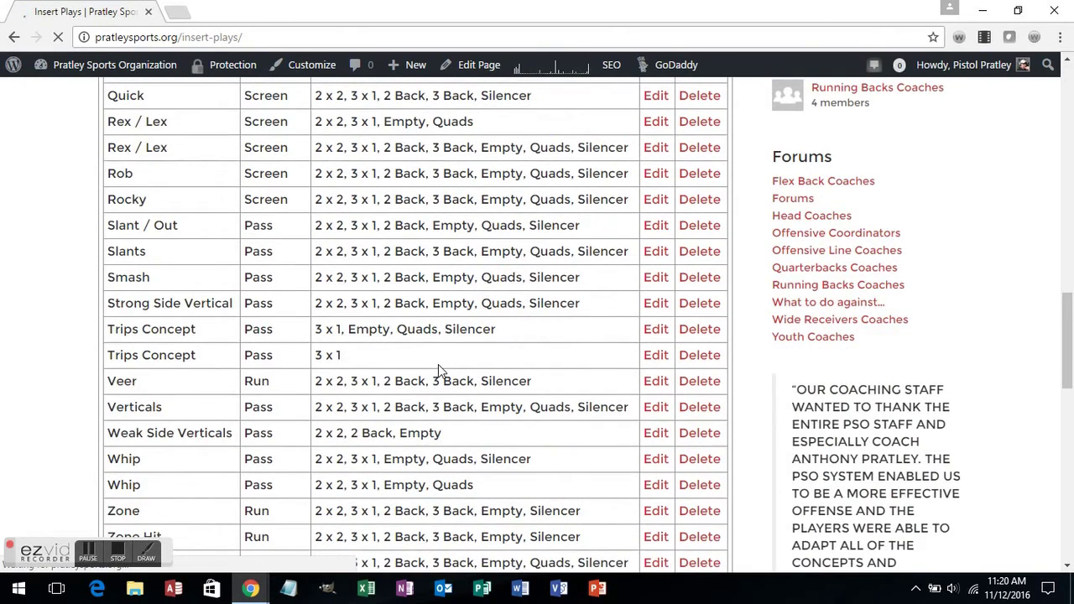
scroll(437, 365, "down", 8)
scroll(335, 319, "up", 2)
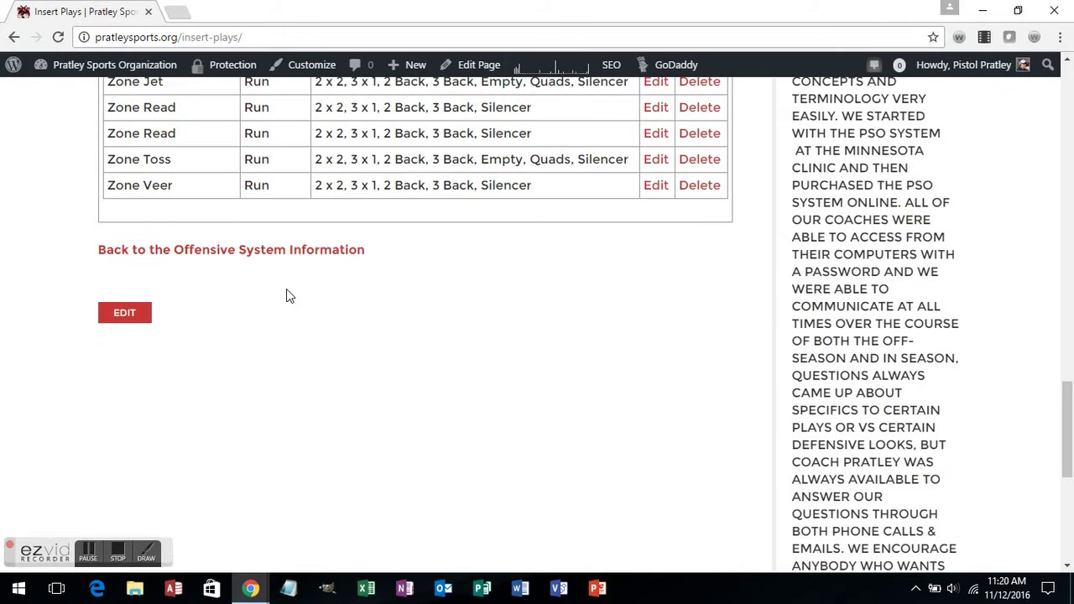
left_click(263, 252)
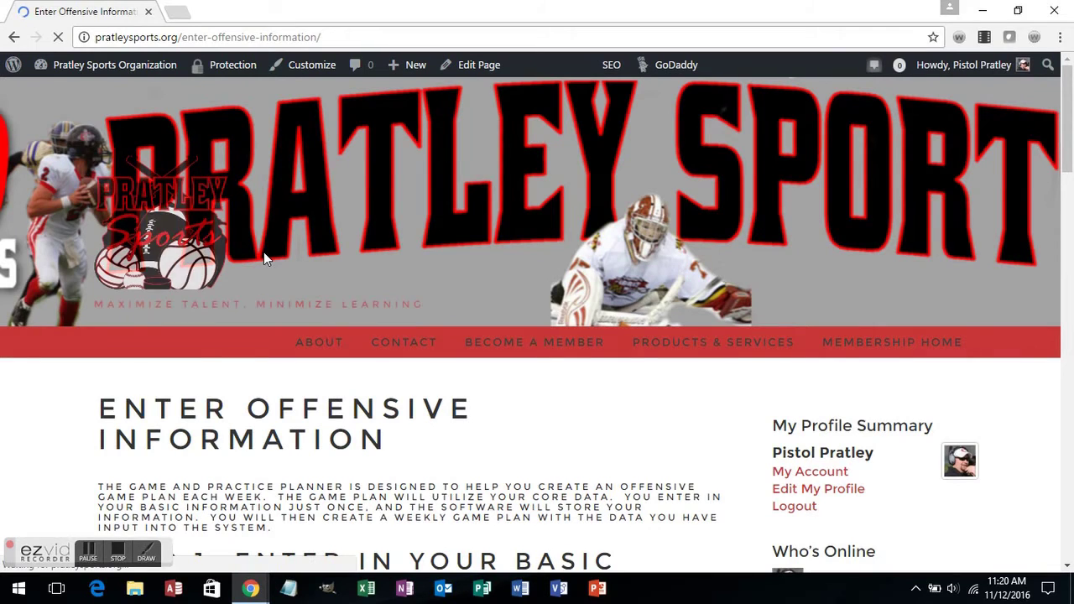
scroll(539, 400, "down", 5)
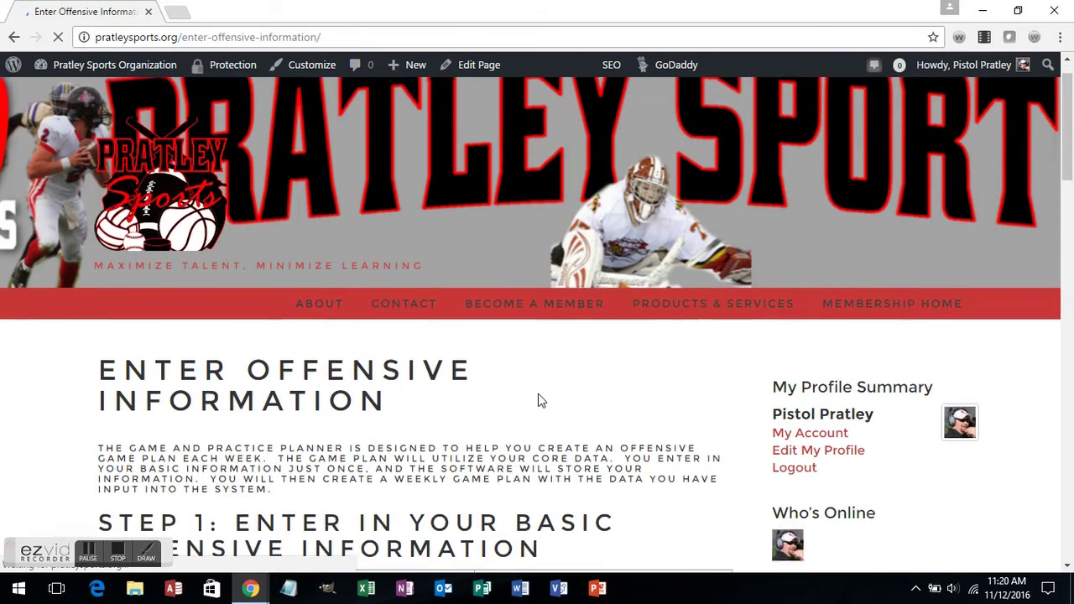
Step: Open the page for entering play combinations from Step 2 of the offensive information
scroll(540, 400, "down", 2)
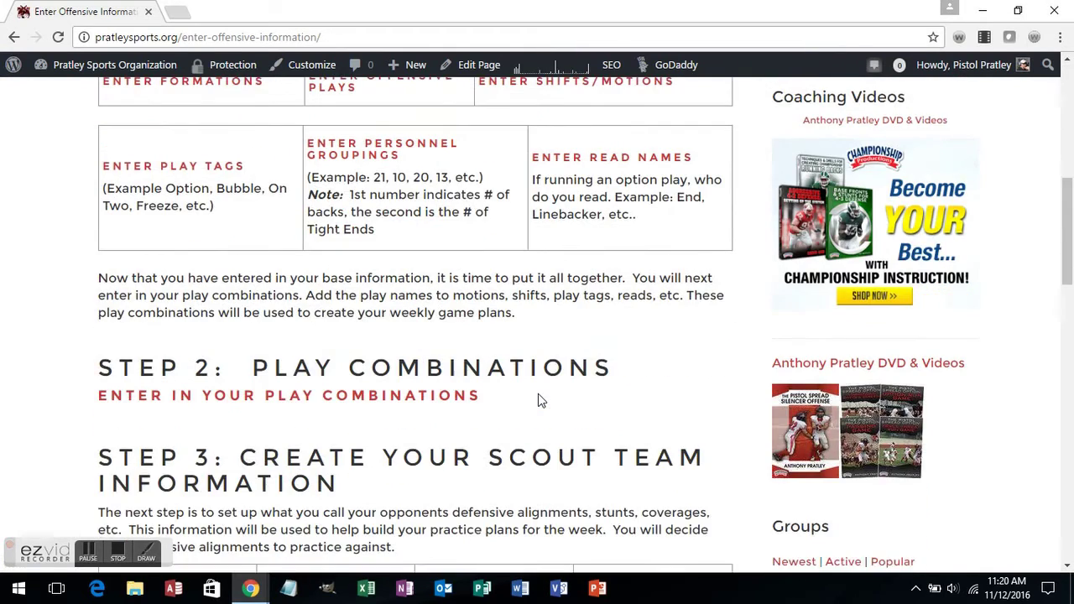
scroll(512, 391, "down", 1)
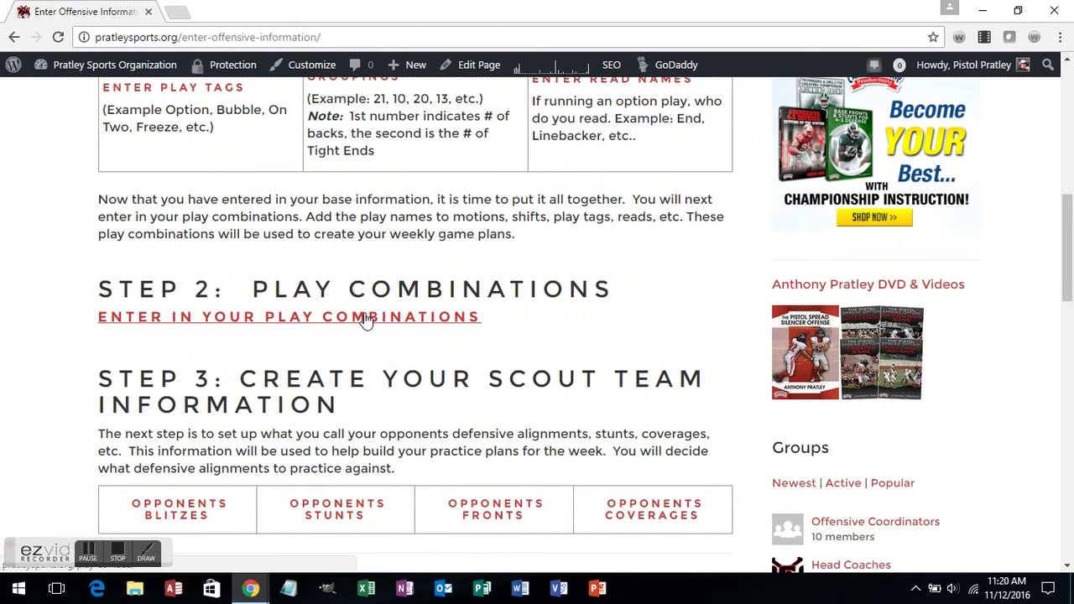
left_click(366, 319)
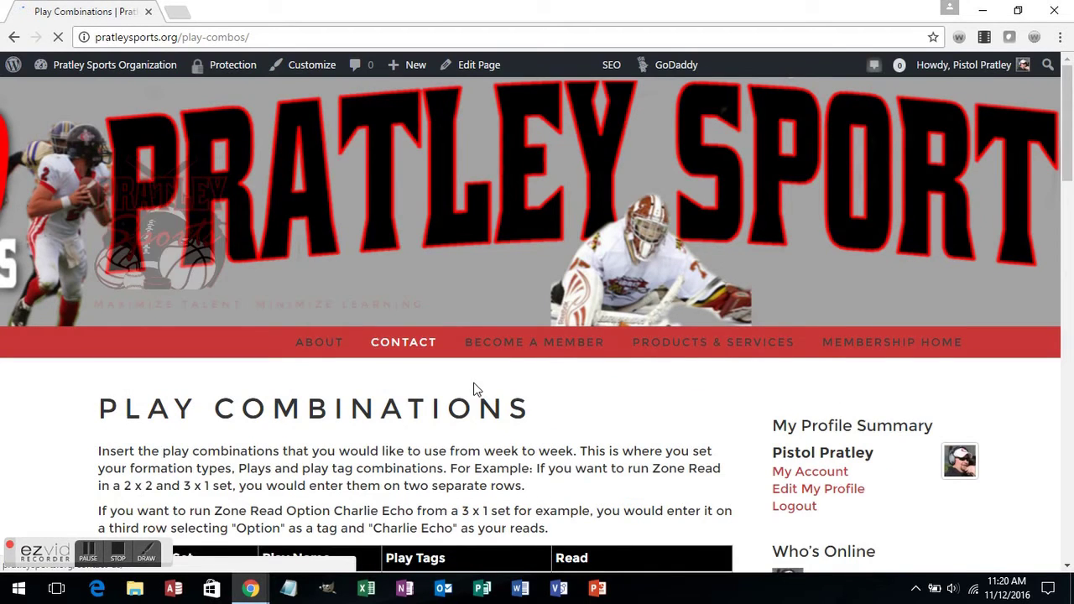
Step: Set the new play combination's formation set to 2 Back and its play name to Power
scroll(509, 403, "down", 5)
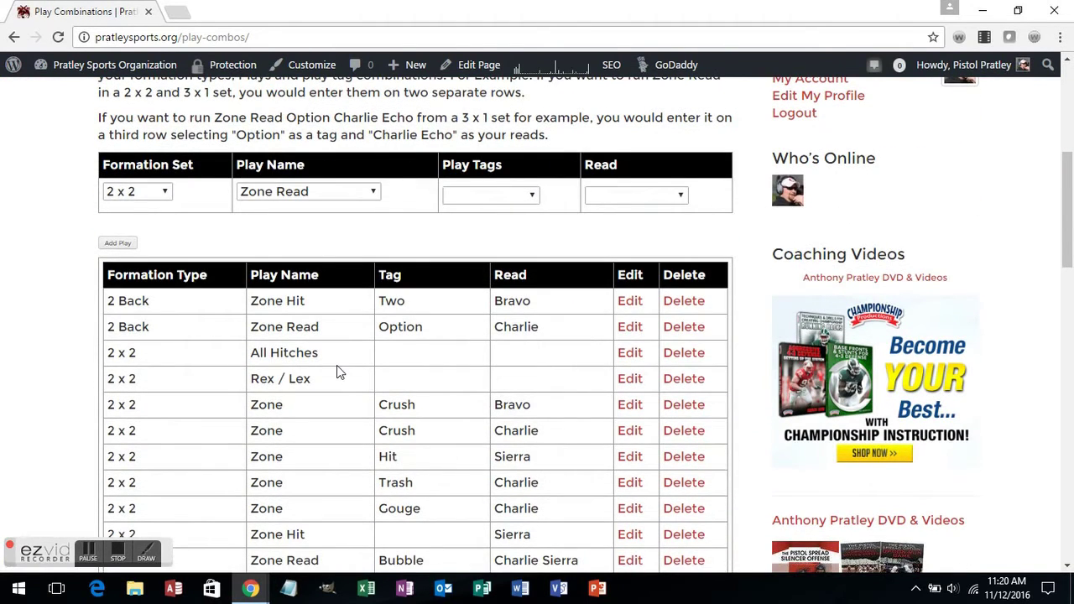
left_click(165, 193)
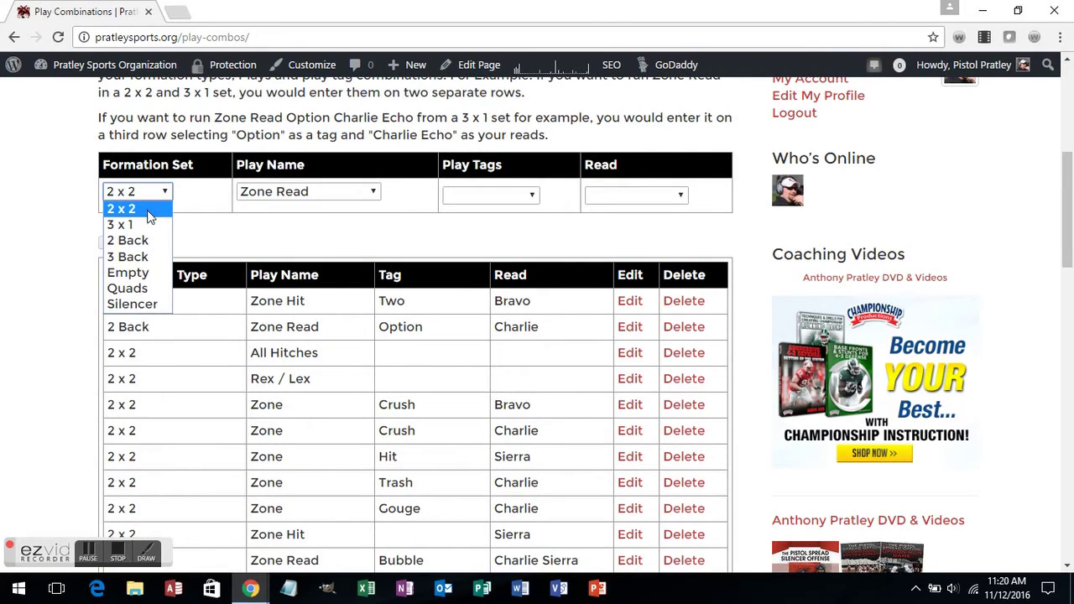
left_click(149, 241)
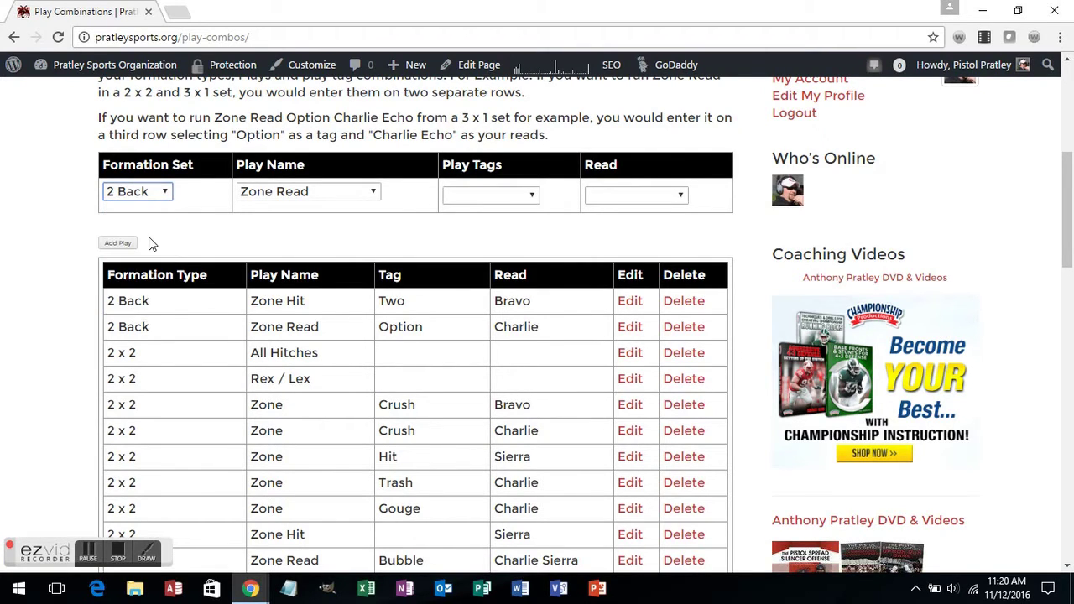
left_click(367, 192)
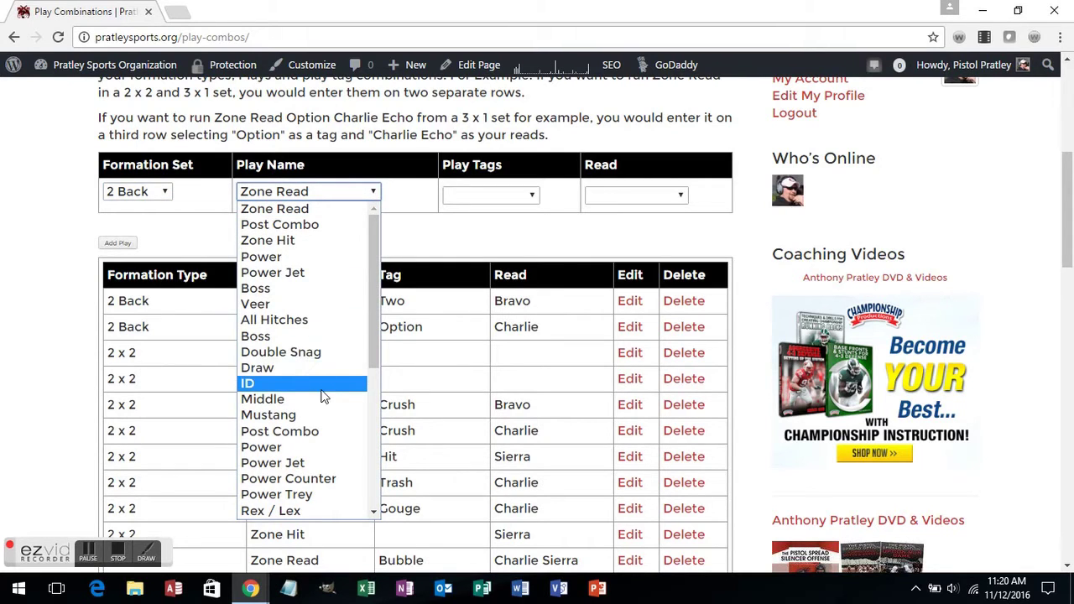
left_click(282, 256)
Step: Leave the play tag blank, set the read to Charlie, and add the play combination
left_click(524, 197)
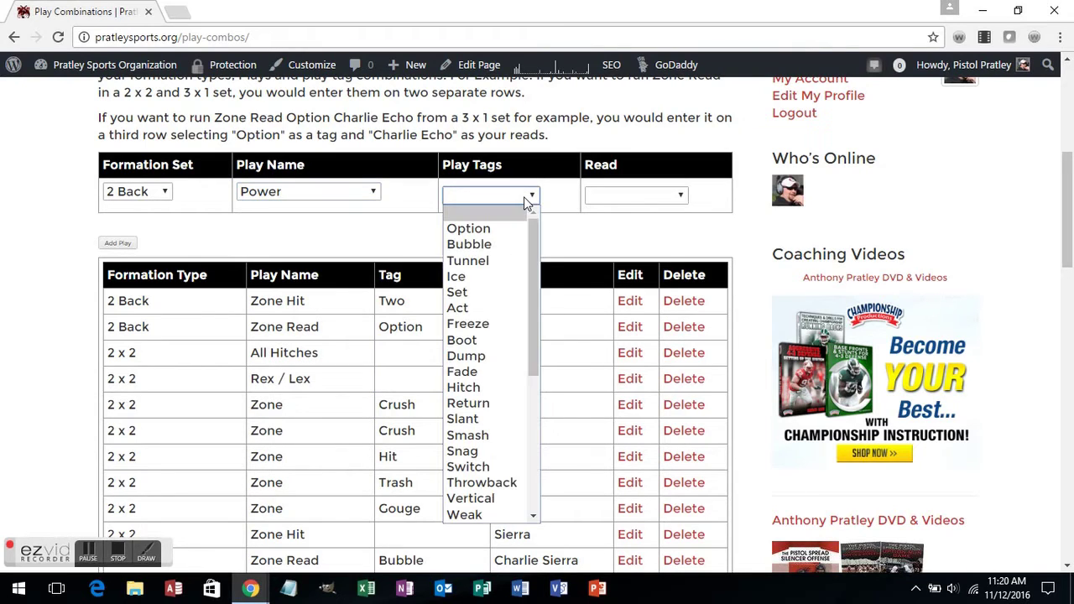
left_click(523, 196)
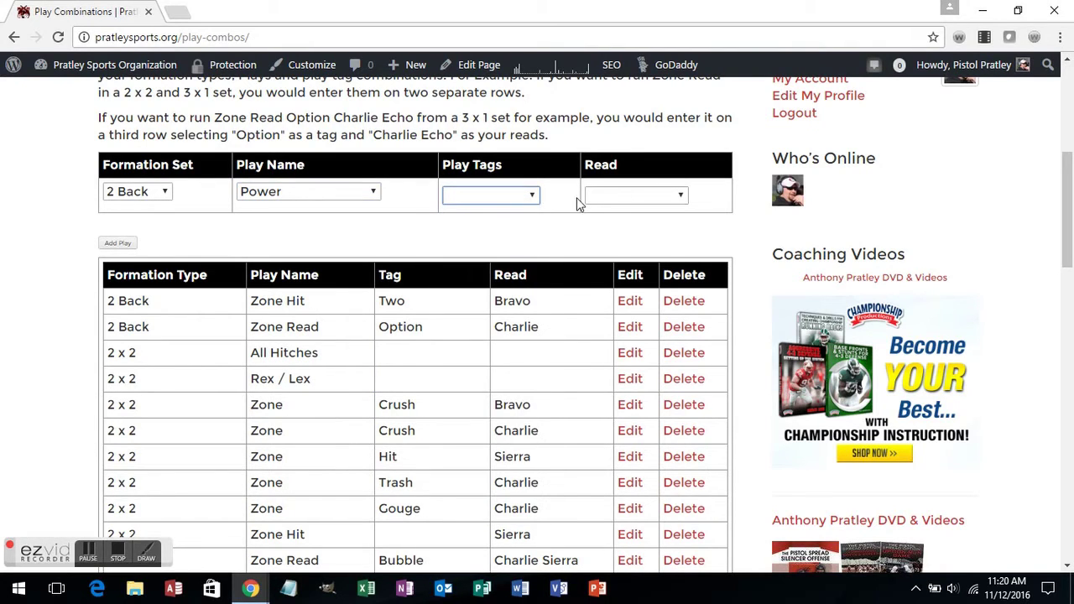
left_click(617, 201)
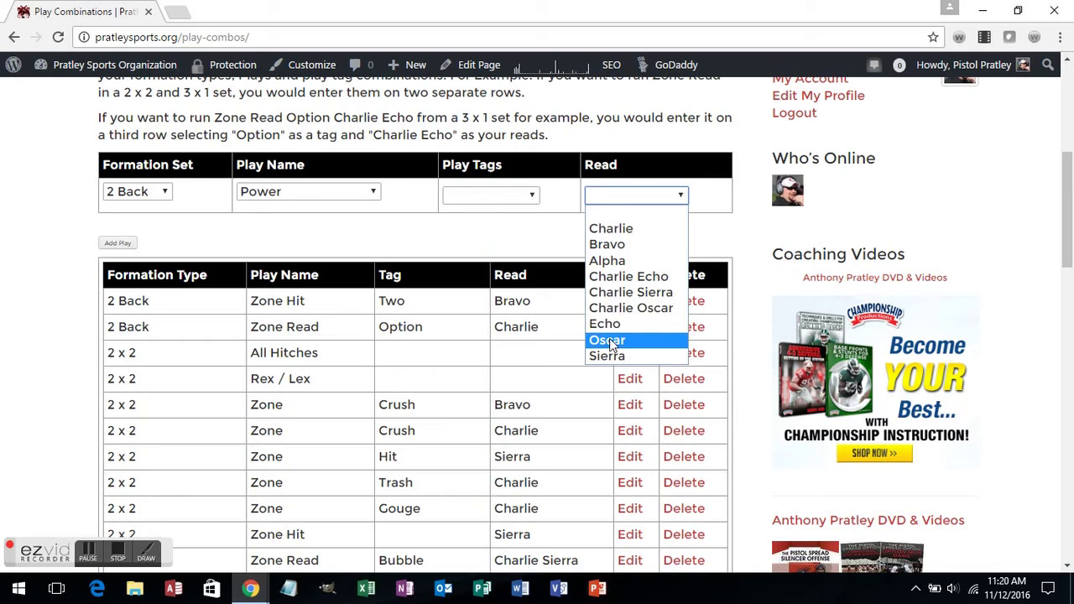
left_click(611, 233)
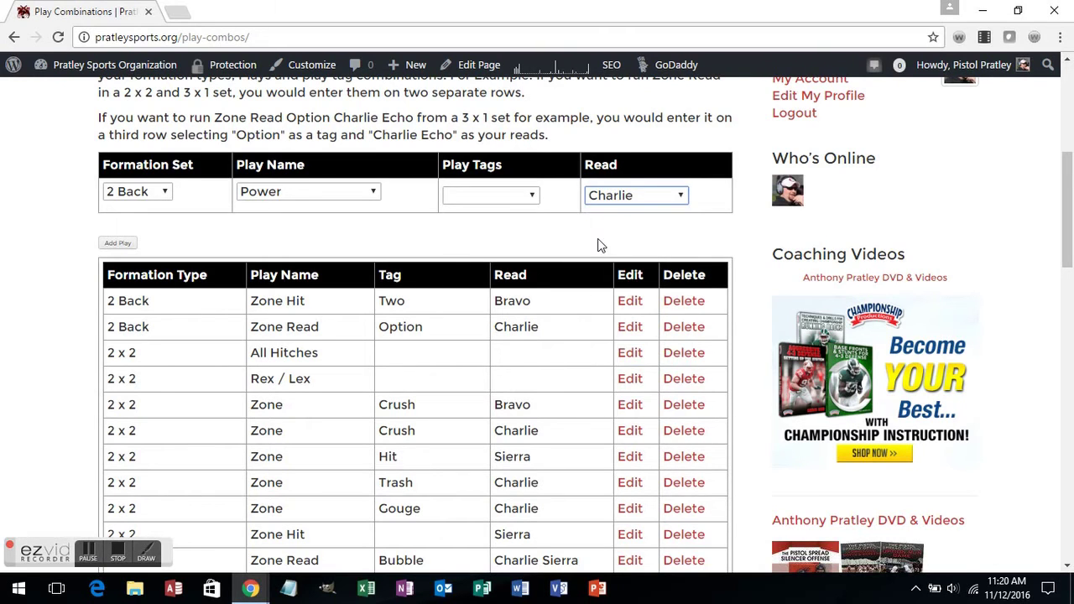
left_click(132, 244)
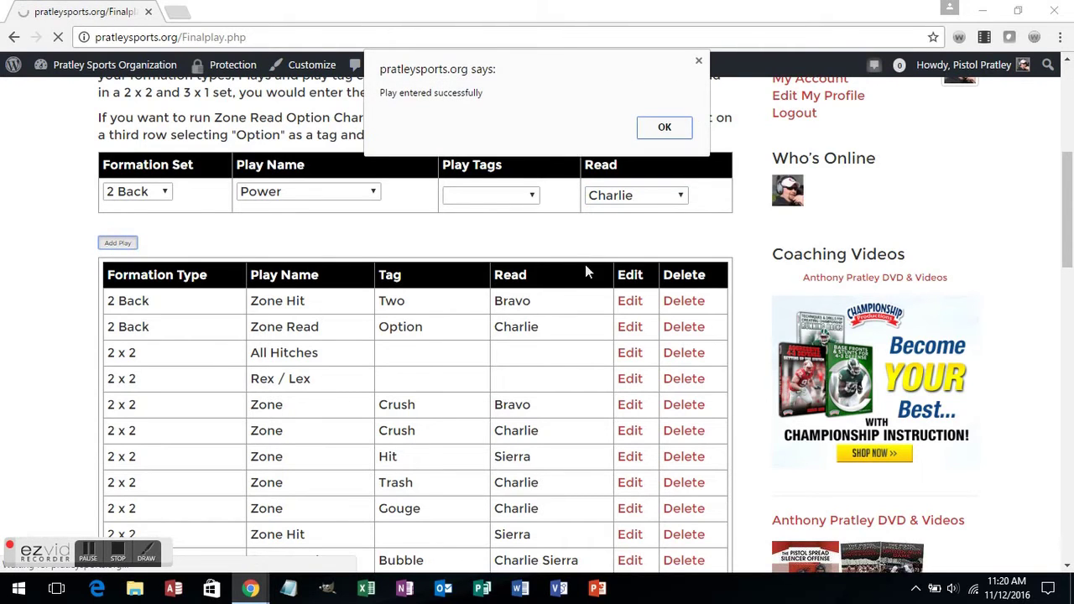
left_click(658, 131)
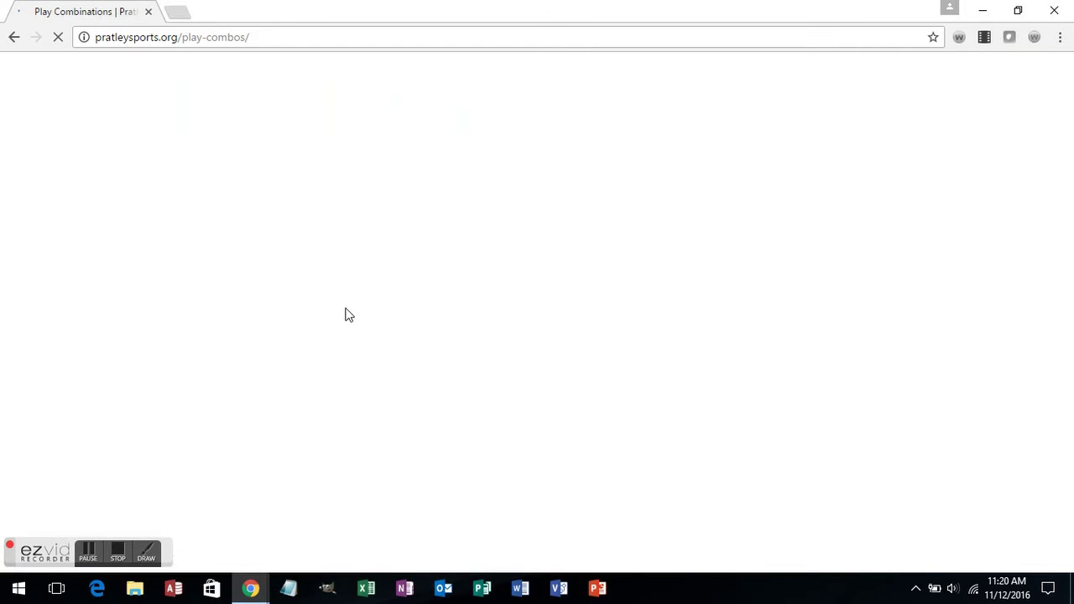
Step: Delete the 2 Back Power combination with the Charlie read from the combinations list
scroll(427, 401, "down", 5)
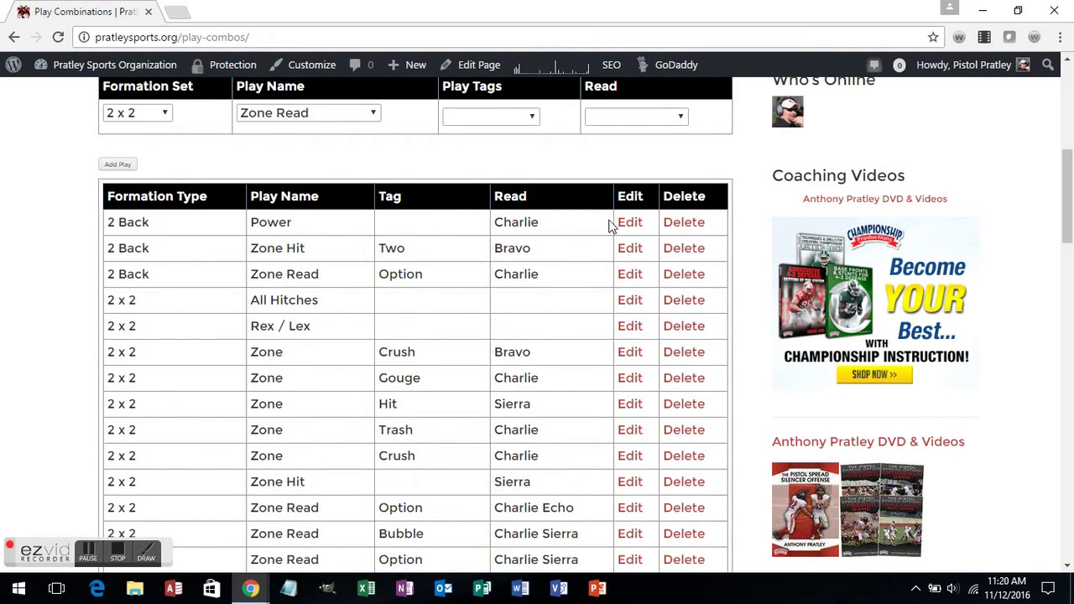
left_click(679, 228)
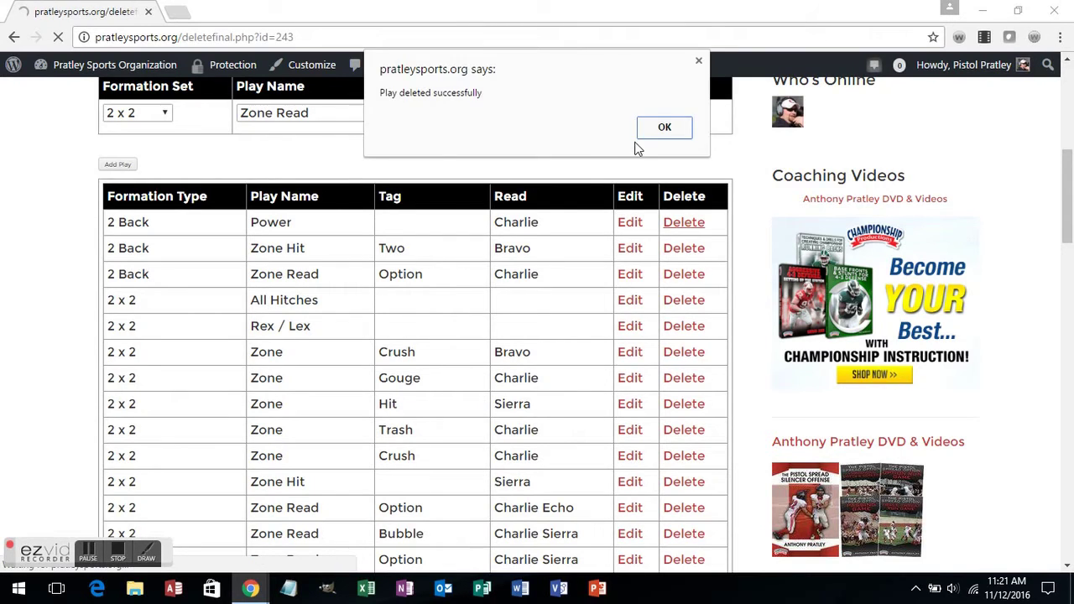
left_click(661, 127)
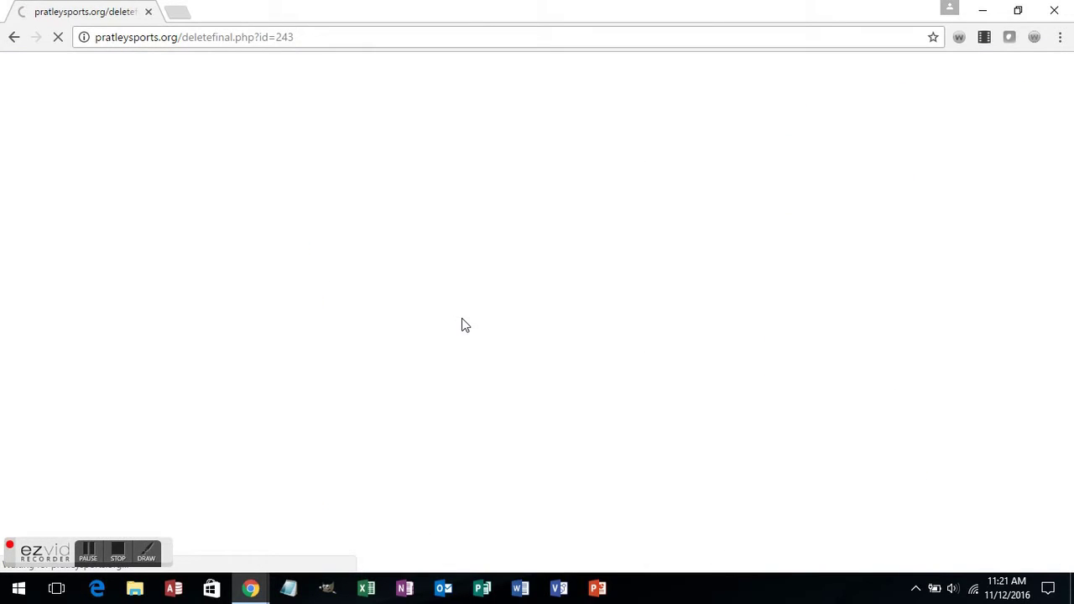
Step: Look through the remaining play combinations and return to the offensive information page
scroll(377, 369, "down", 3)
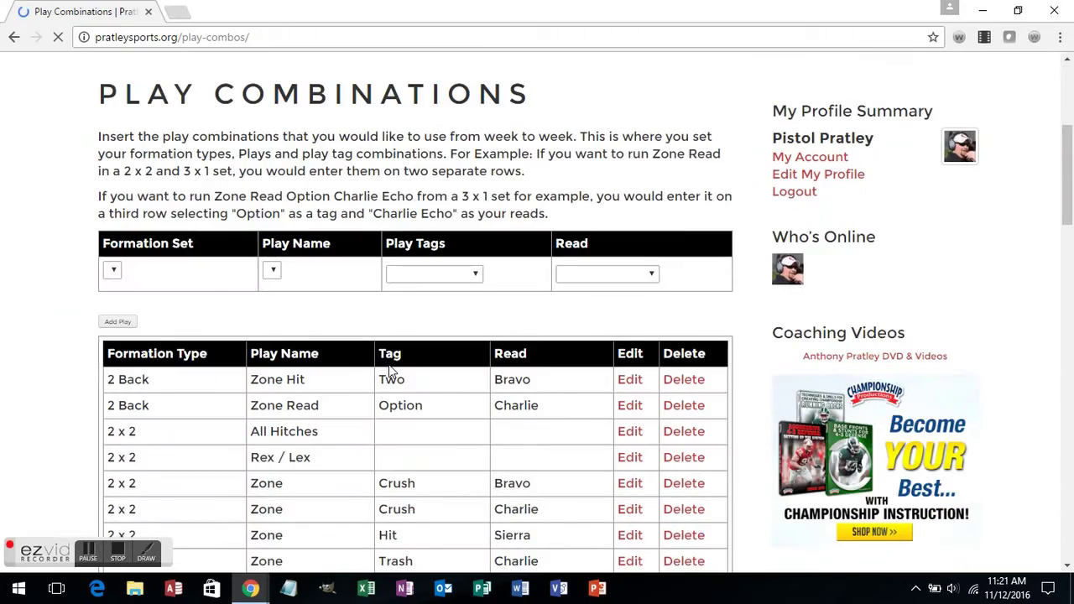
scroll(390, 371, "down", 8)
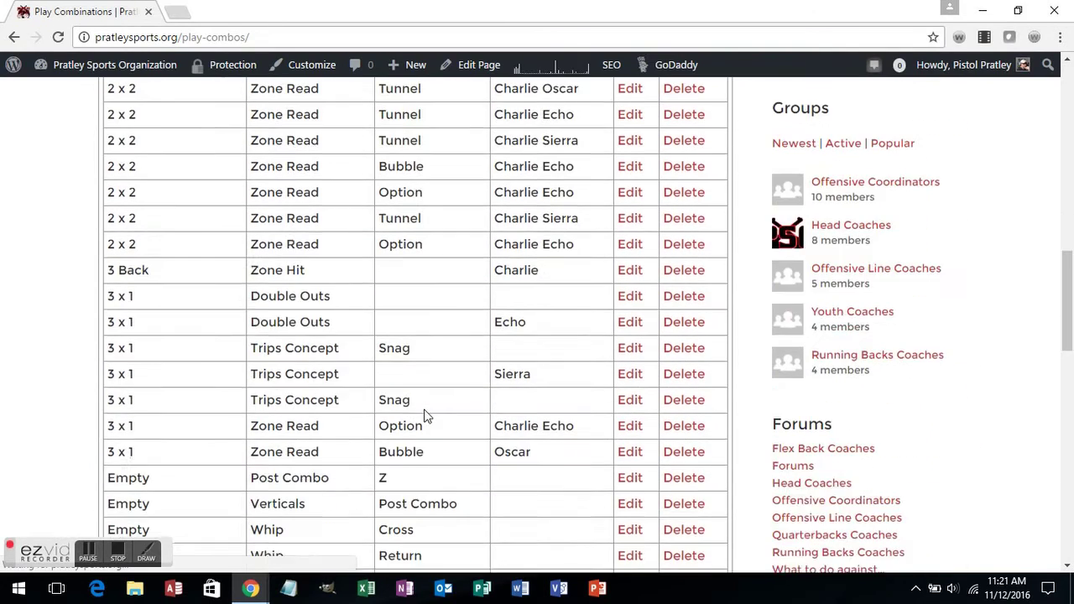
scroll(424, 415, "down", 5)
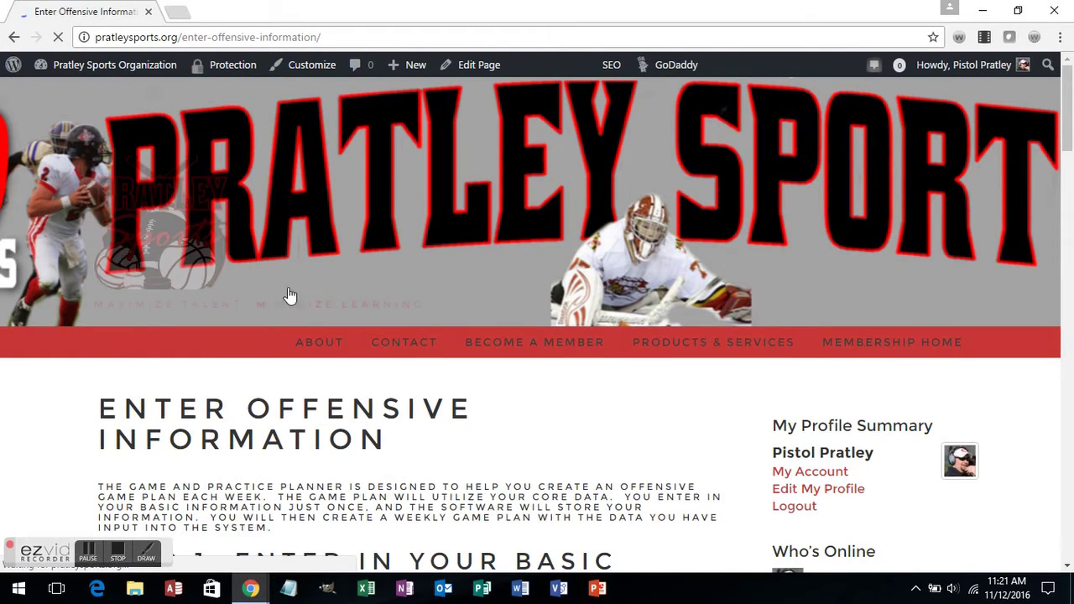
Step: Review the scout team and offensive drill sections, and open the Flex Back Drills page
scroll(484, 403, "down", 4)
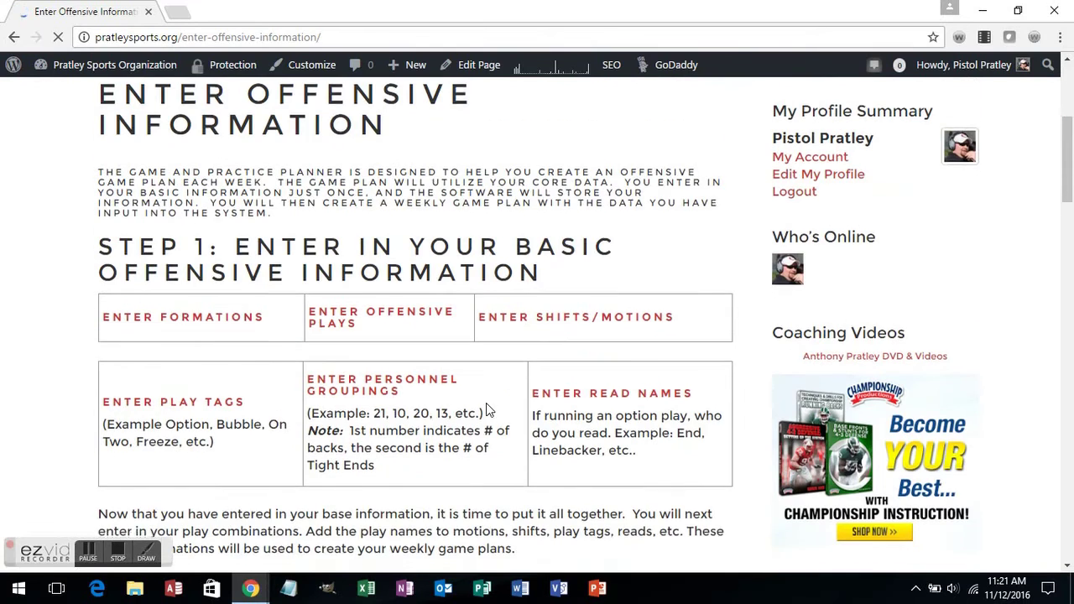
scroll(486, 403, "down", 5)
scroll(412, 386, "down", 1)
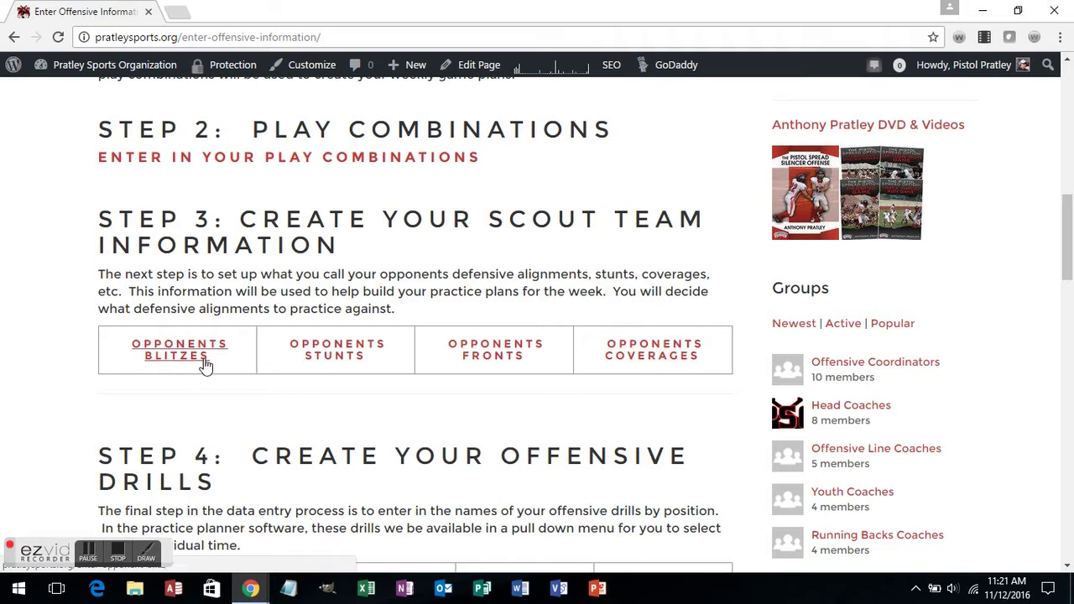
scroll(326, 378, "up", 2)
scroll(324, 377, "down", 4)
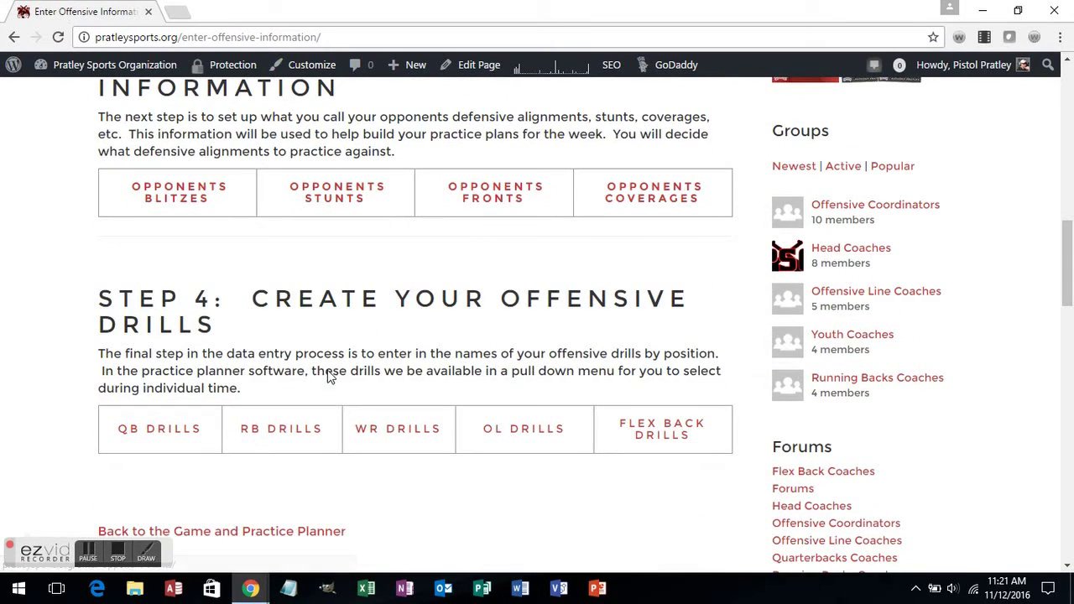
scroll(311, 369, "down", 1)
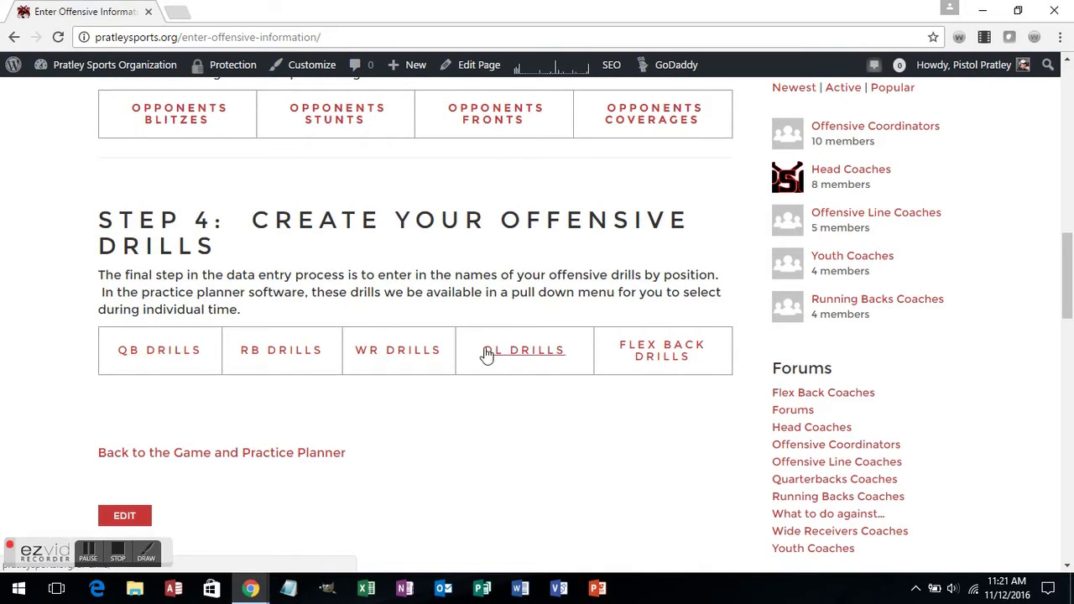
left_click(634, 357)
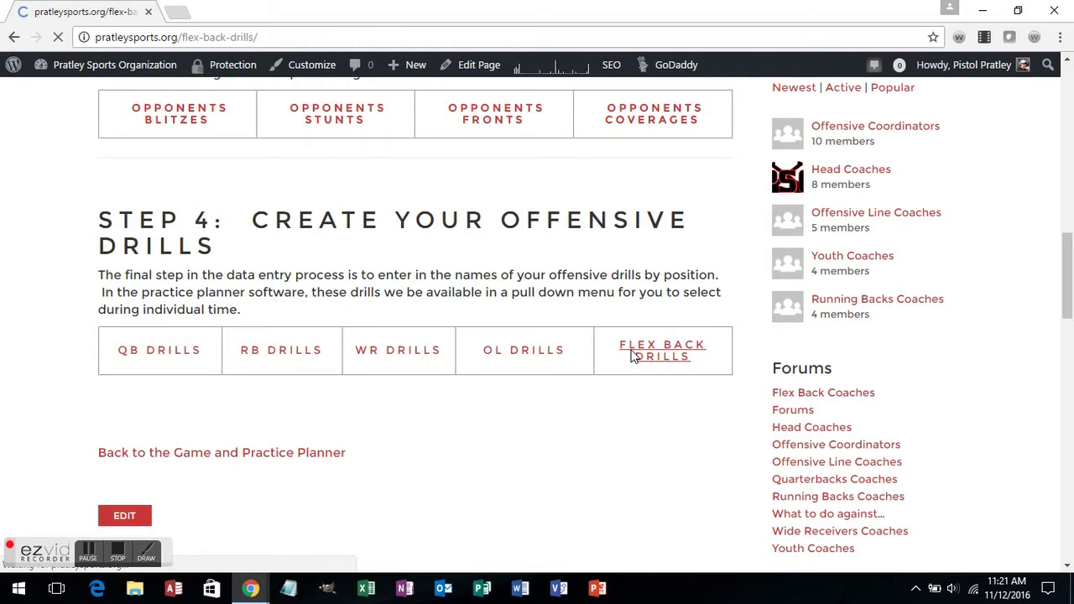
Step: Try to delete the "Really Long Drill" entry from the flex back drills list
scroll(545, 415, "down", 1)
scroll(545, 416, "down", 3)
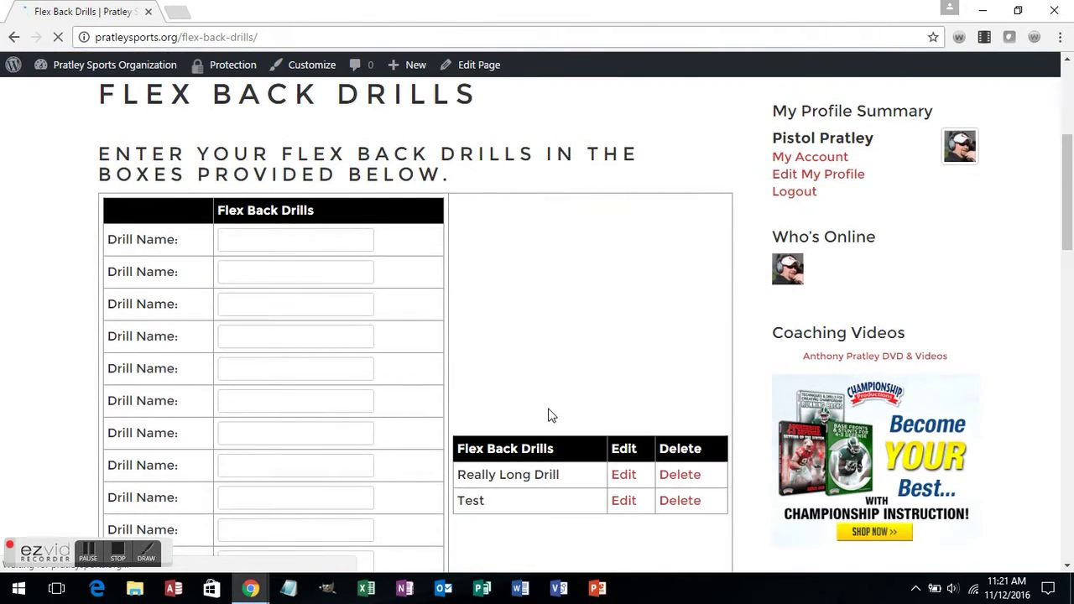
scroll(427, 352, "down", 2)
scroll(503, 377, "up", 1)
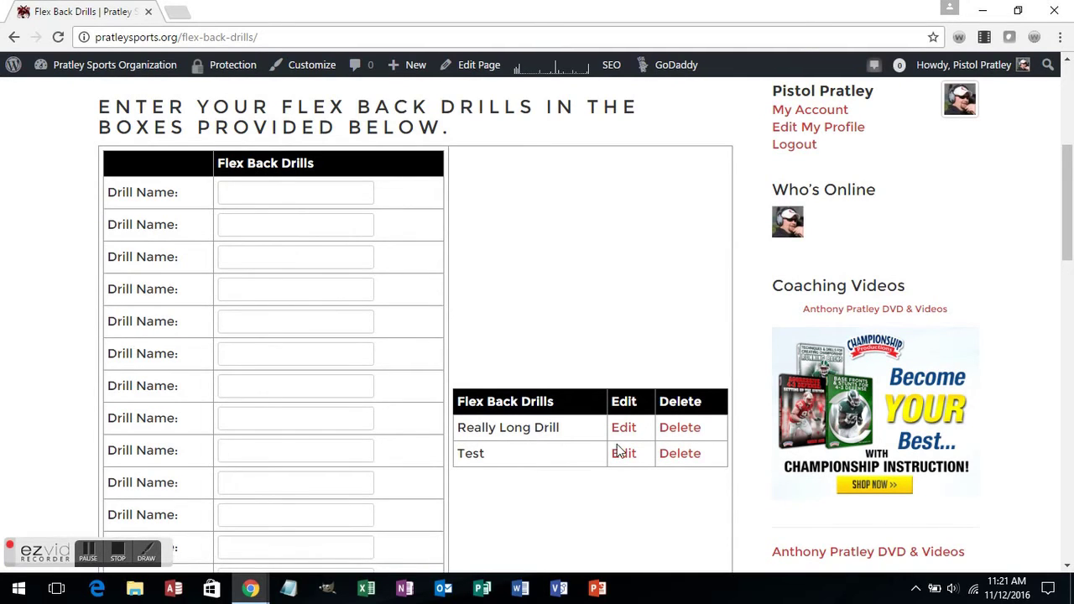
left_click(683, 432)
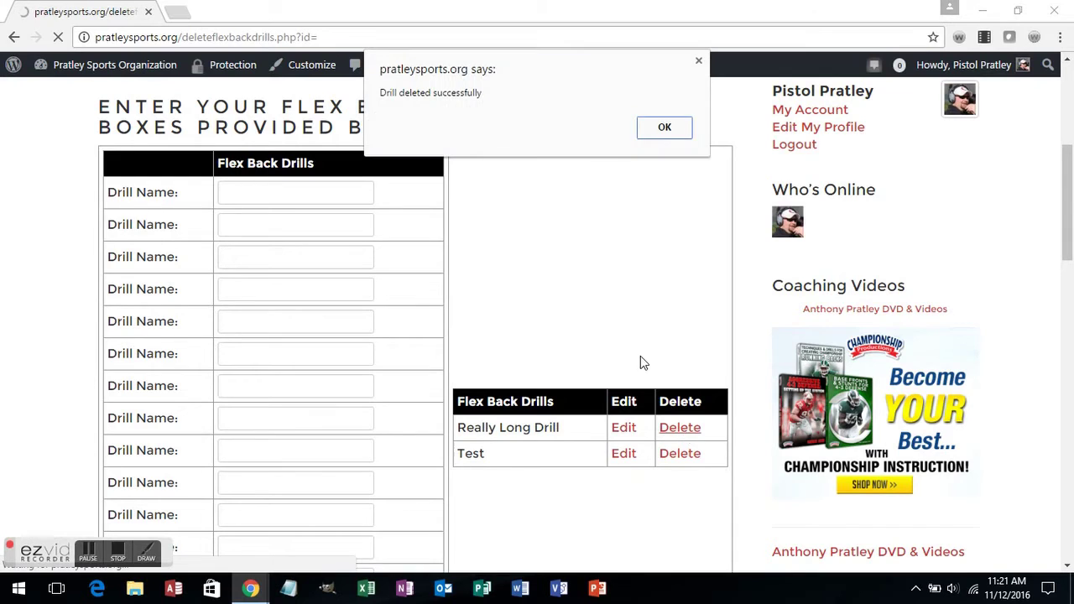
left_click(664, 129)
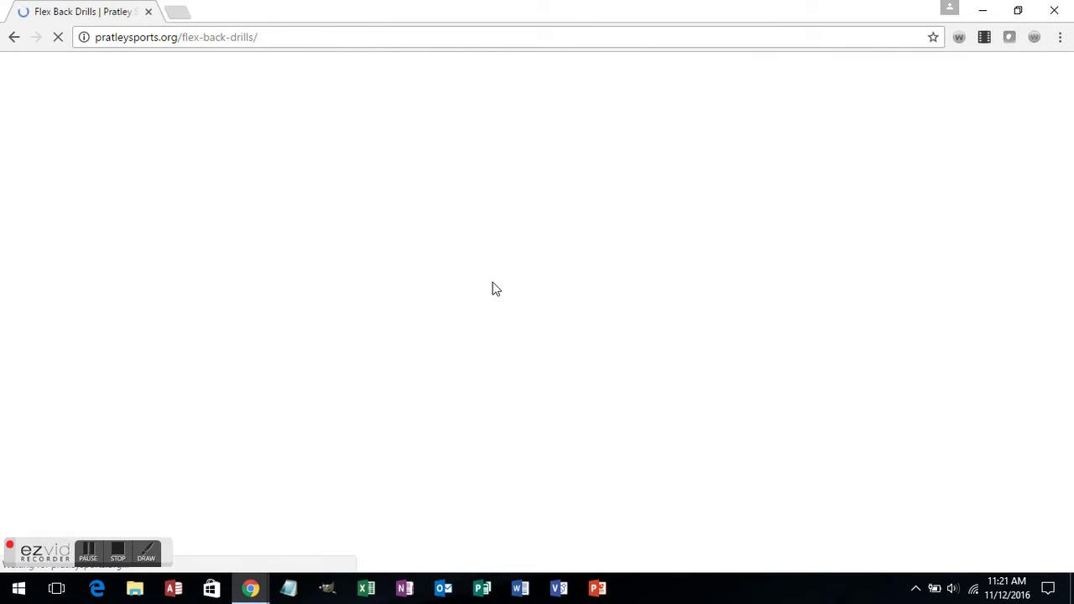
Step: Add two flex back drills named "Hands Drill" and "Around the Clock" to the drills list
scroll(432, 340, "down", 2)
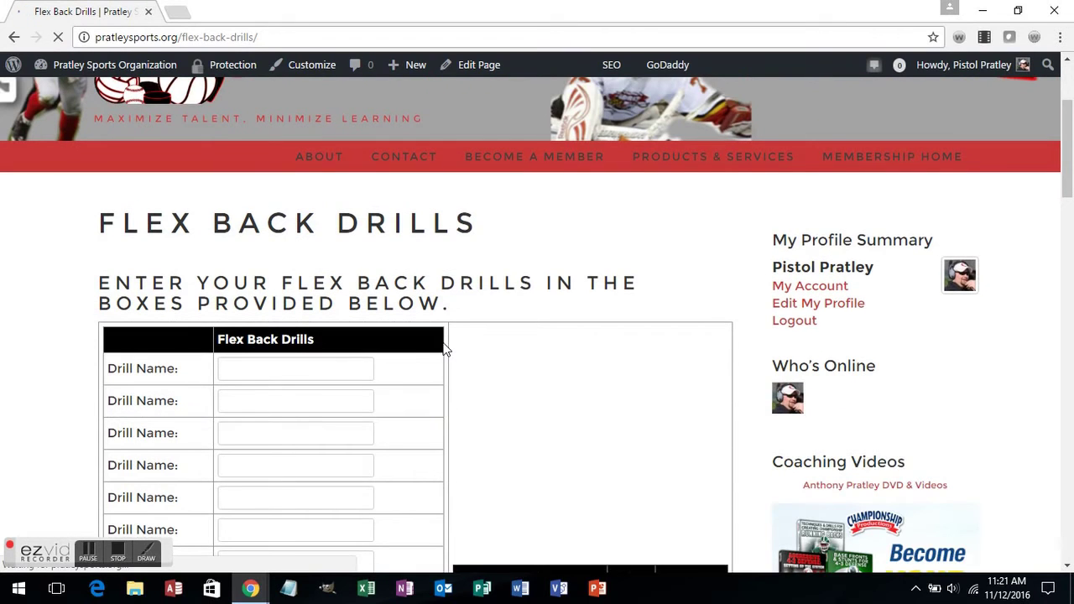
scroll(419, 362, "down", 2)
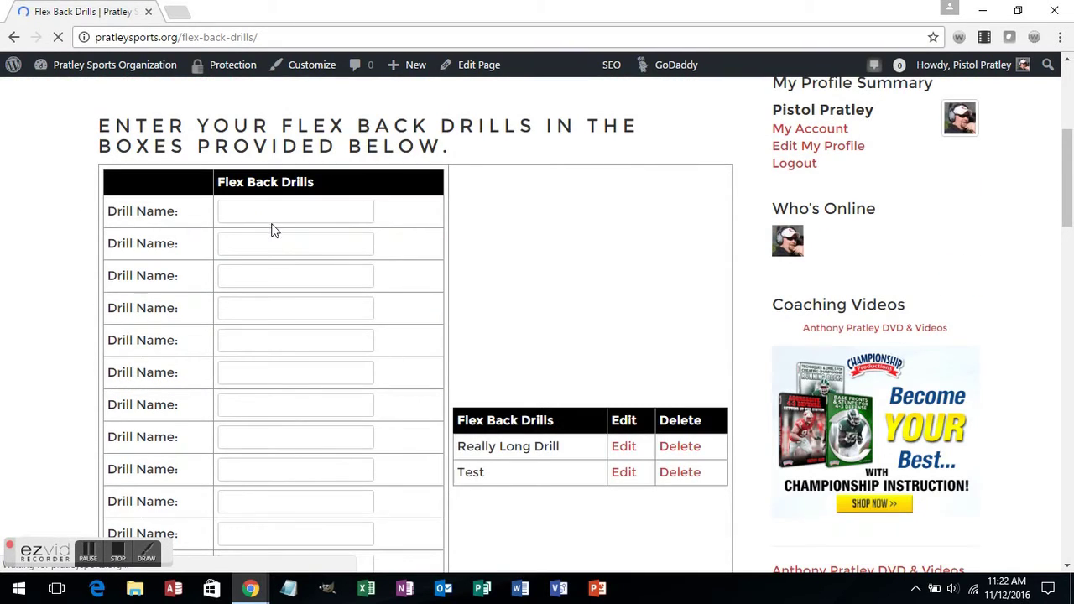
left_click(265, 216)
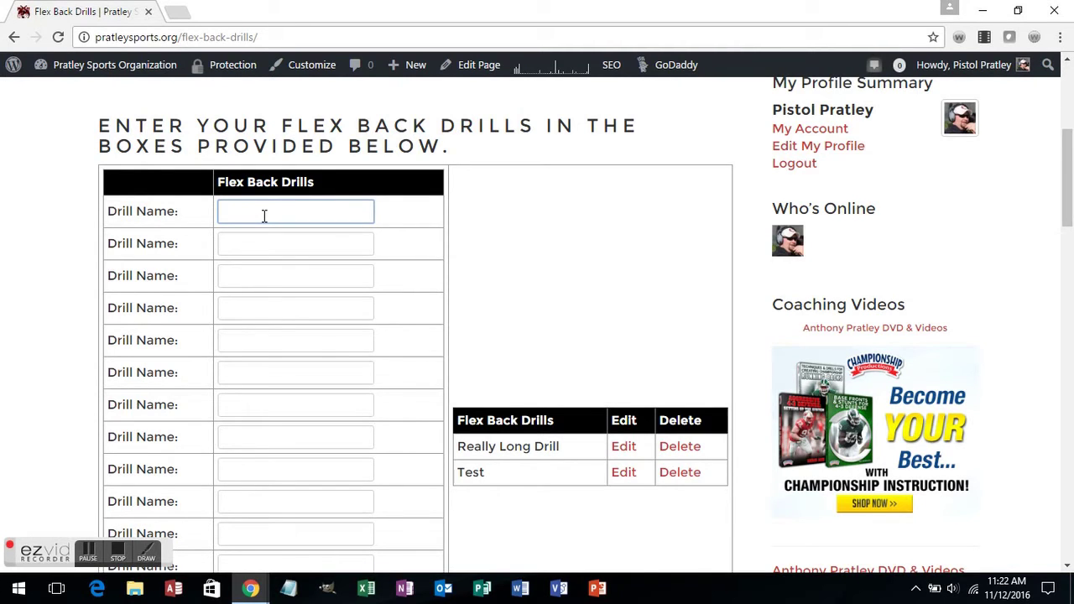
type("Hands Drill")
left_click(250, 245)
type("Aro")
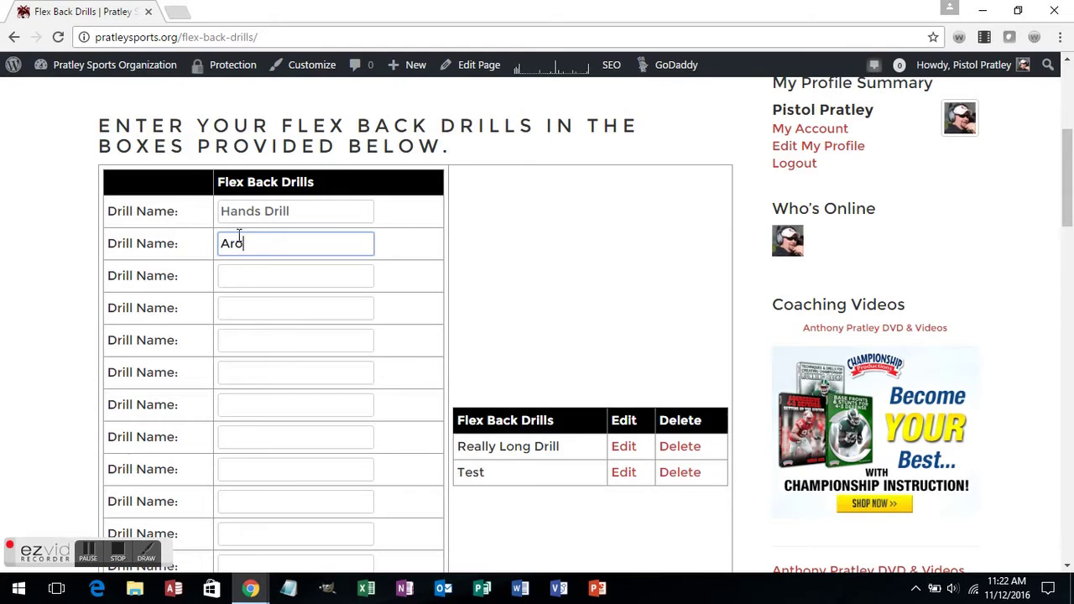
type("und the Clock")
scroll(143, 309, "down", 3)
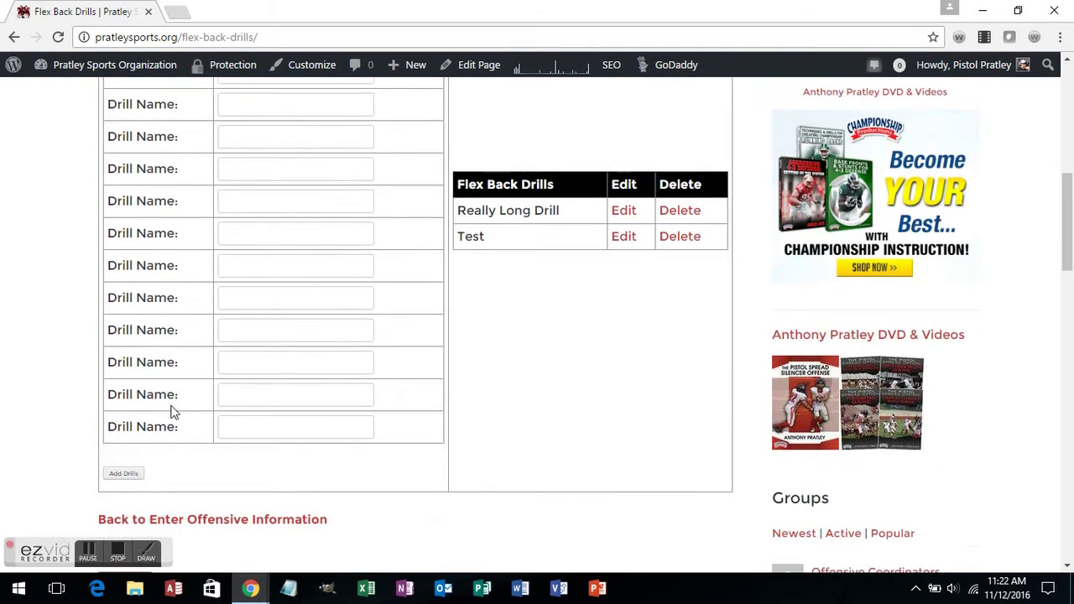
left_click(128, 473)
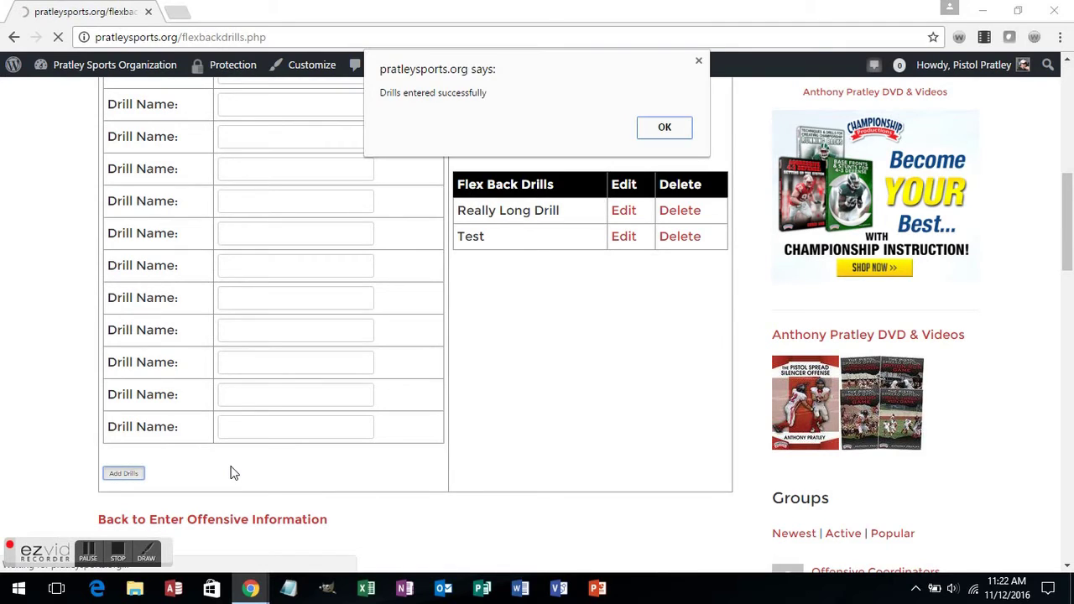
left_click(673, 126)
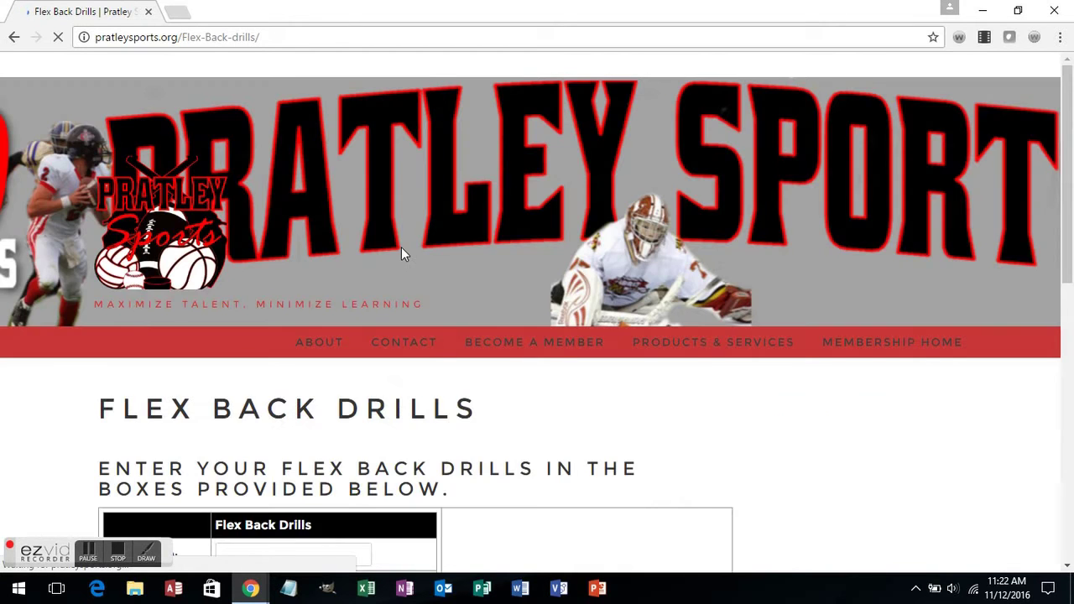
Step: Check the updated flex back drills list, and return through the offensive information page to the Game and Practice Planner page
scroll(520, 307, "down", 7)
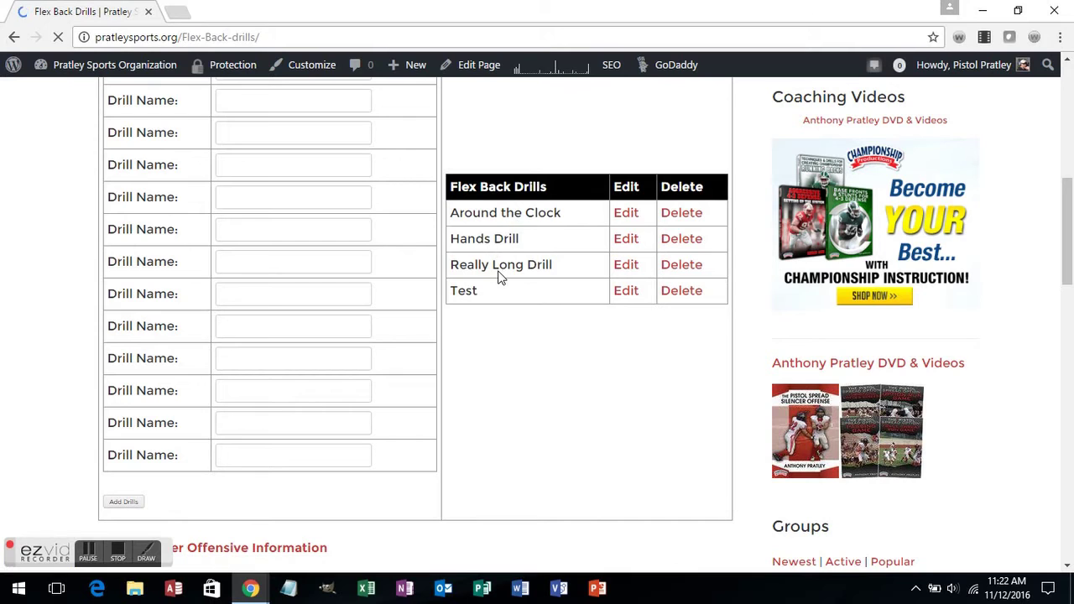
scroll(281, 367, "down", 2)
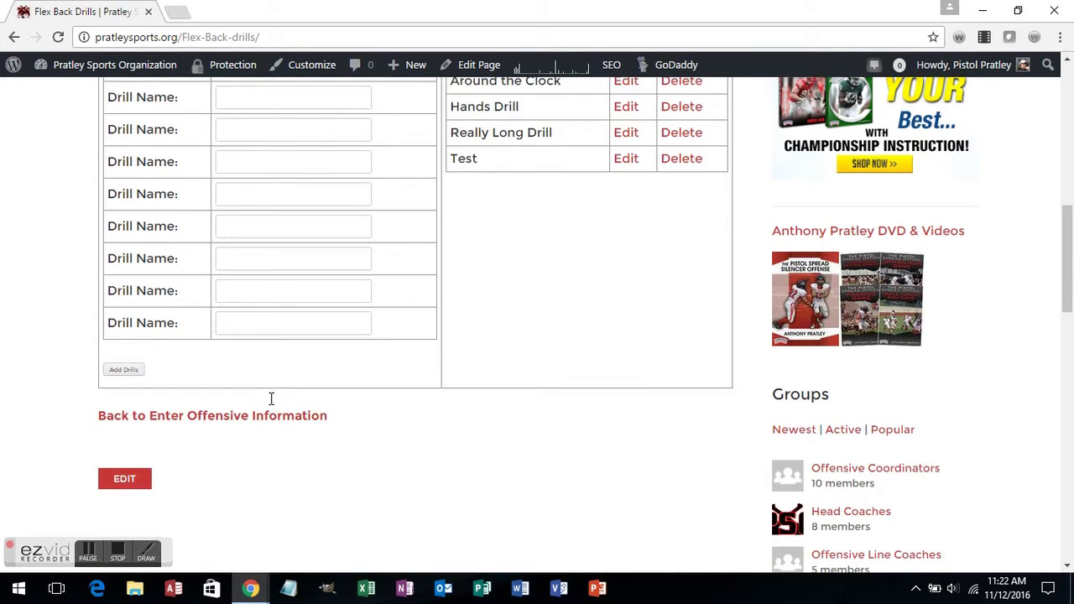
left_click(225, 401)
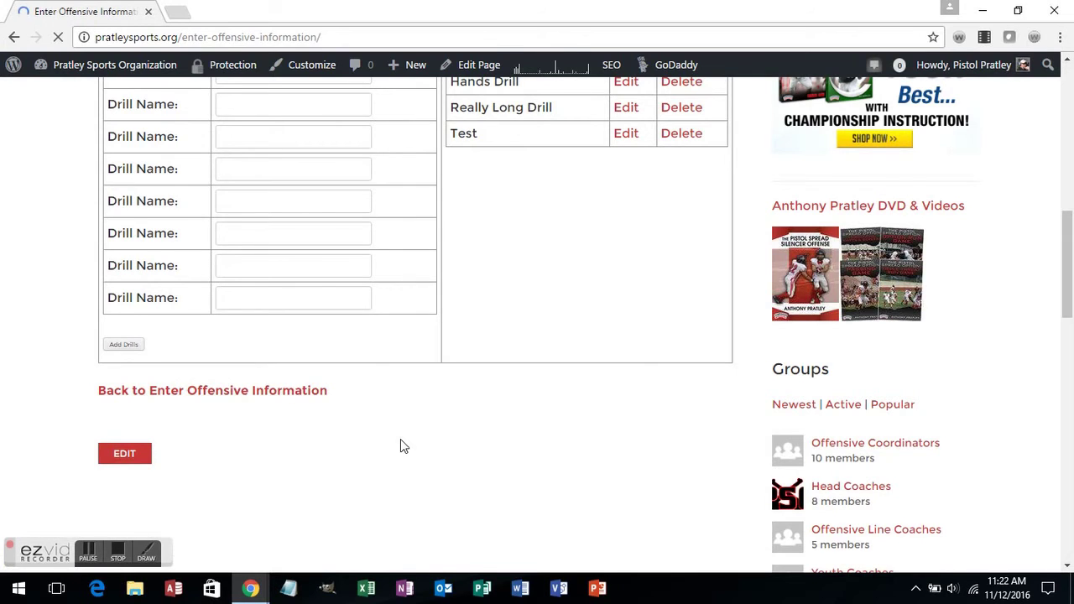
scroll(431, 442, "down", 8)
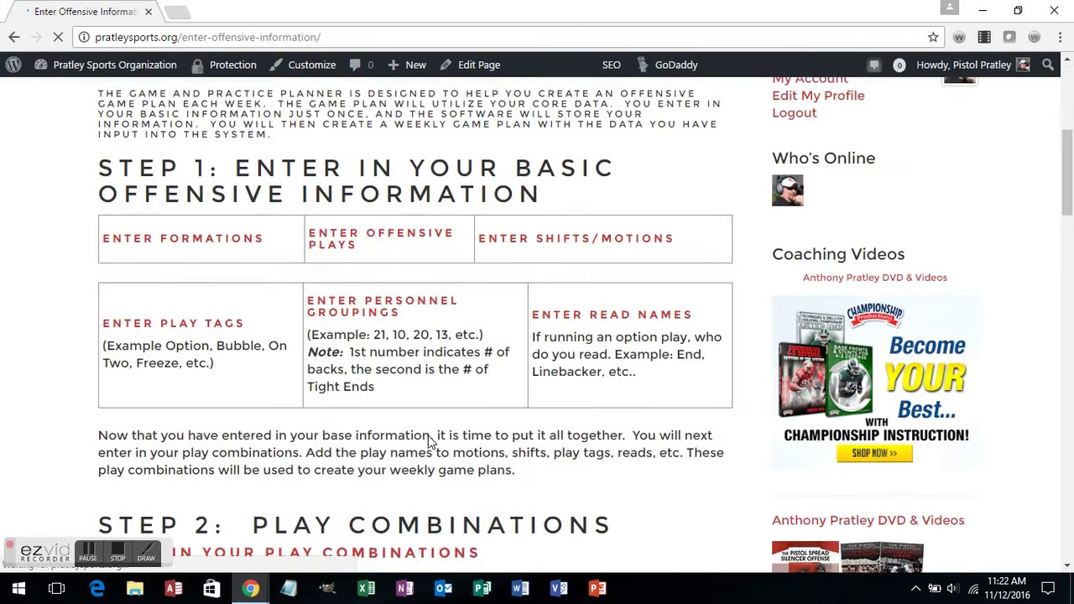
scroll(432, 445, "down", 3)
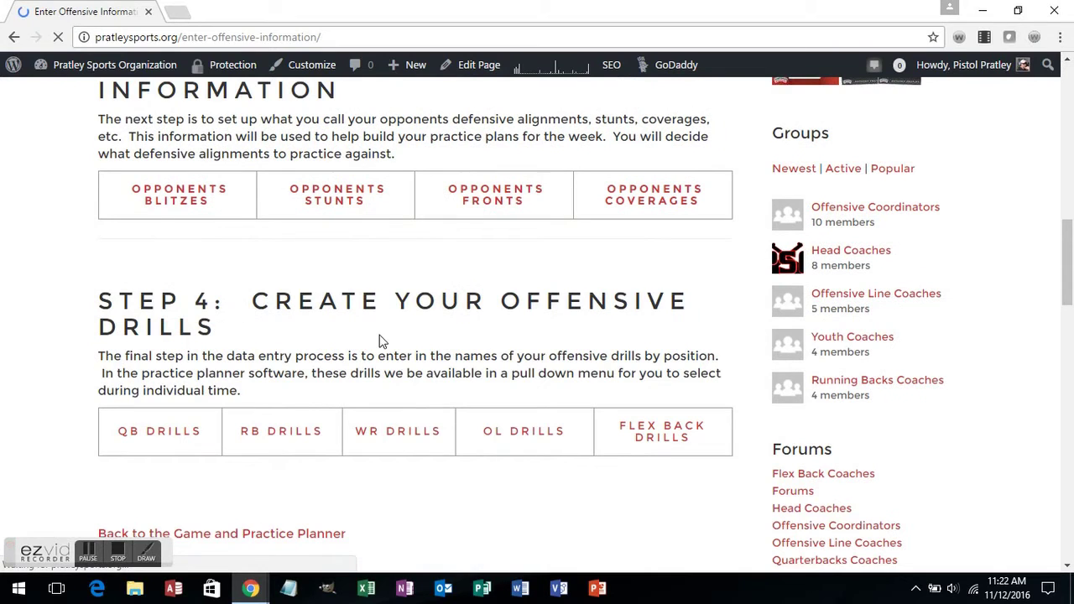
scroll(350, 464, "down", 2)
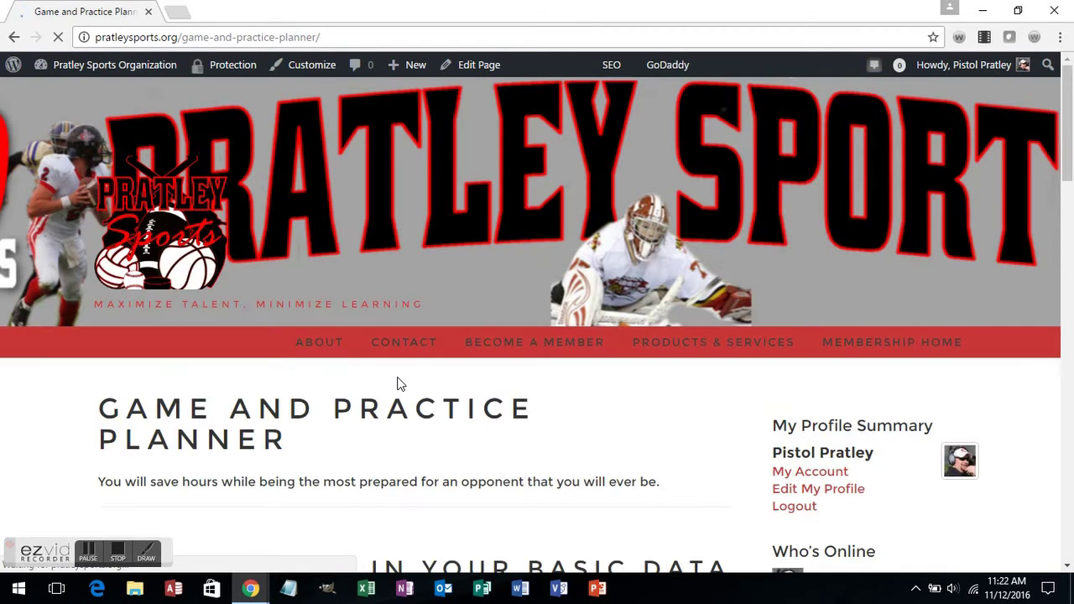
Step: Open the opponent entry page from the planner's weekly game planning section
scroll(561, 434, "down", 3)
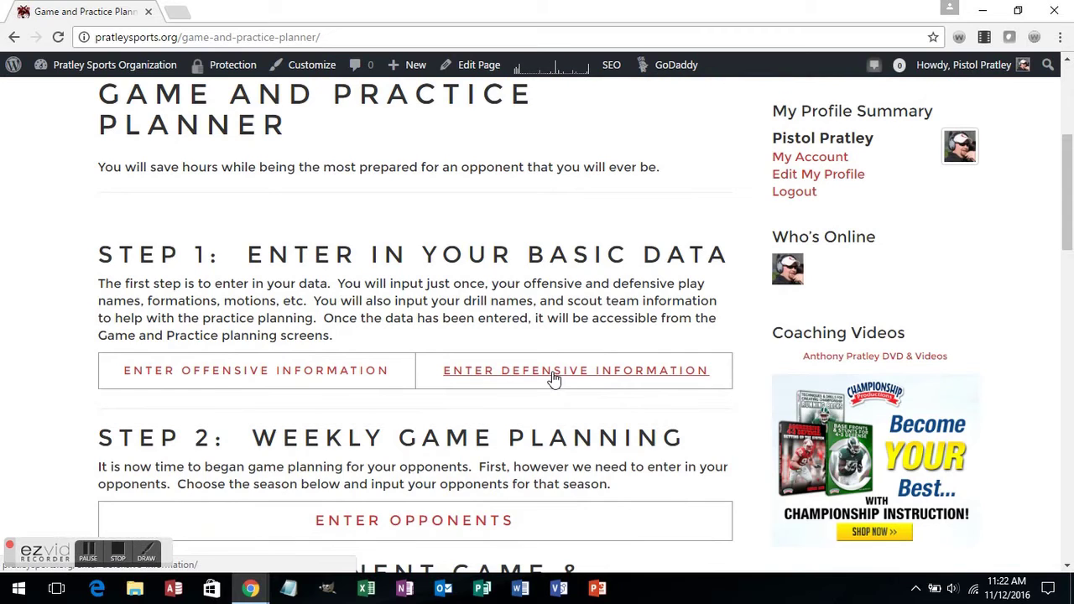
scroll(541, 415, "down", 2)
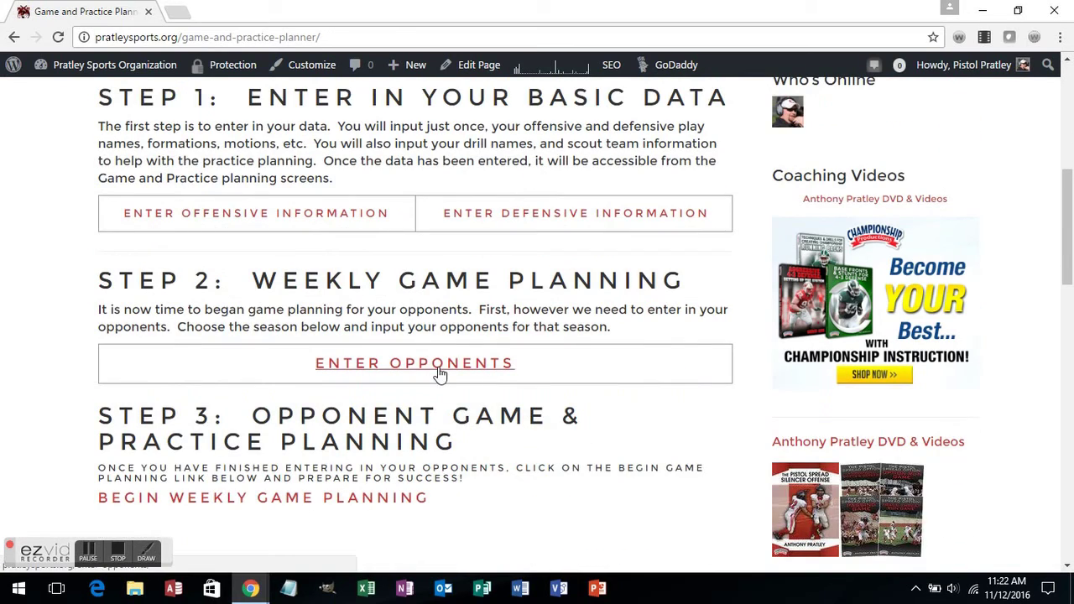
left_click(441, 372)
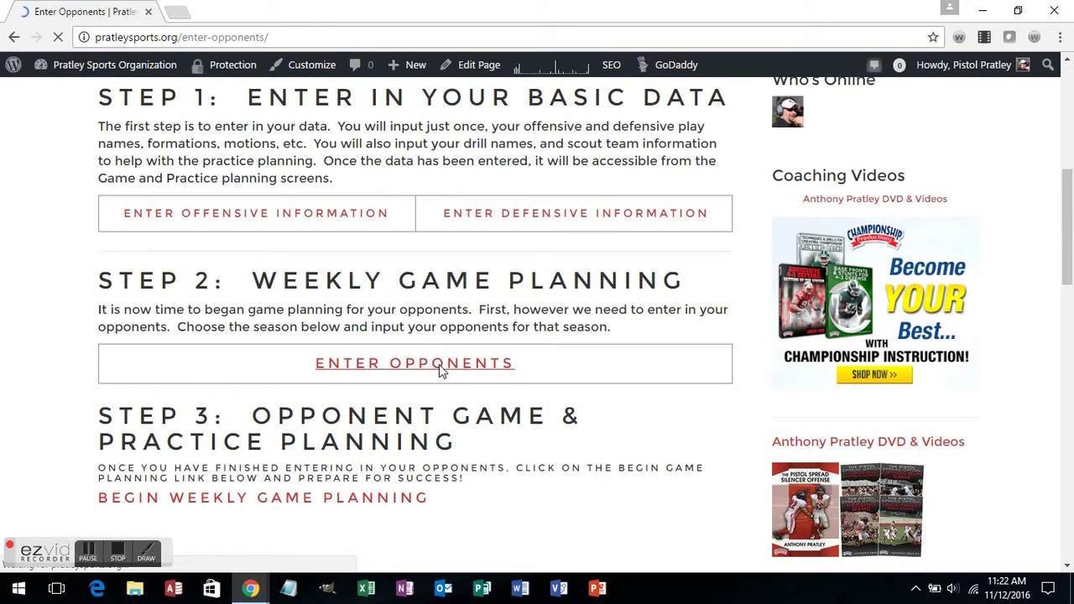
Step: Add the opponent "Florida" for the 2017 and 2018 seasons and check its entry in the opponents list
scroll(478, 381, "down", 3)
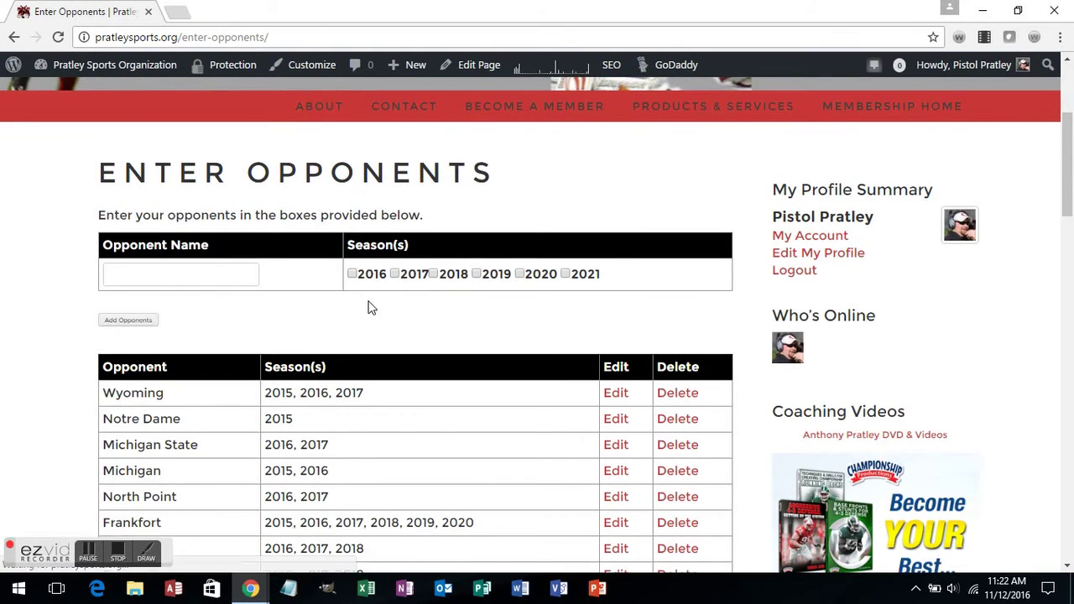
left_click(205, 274)
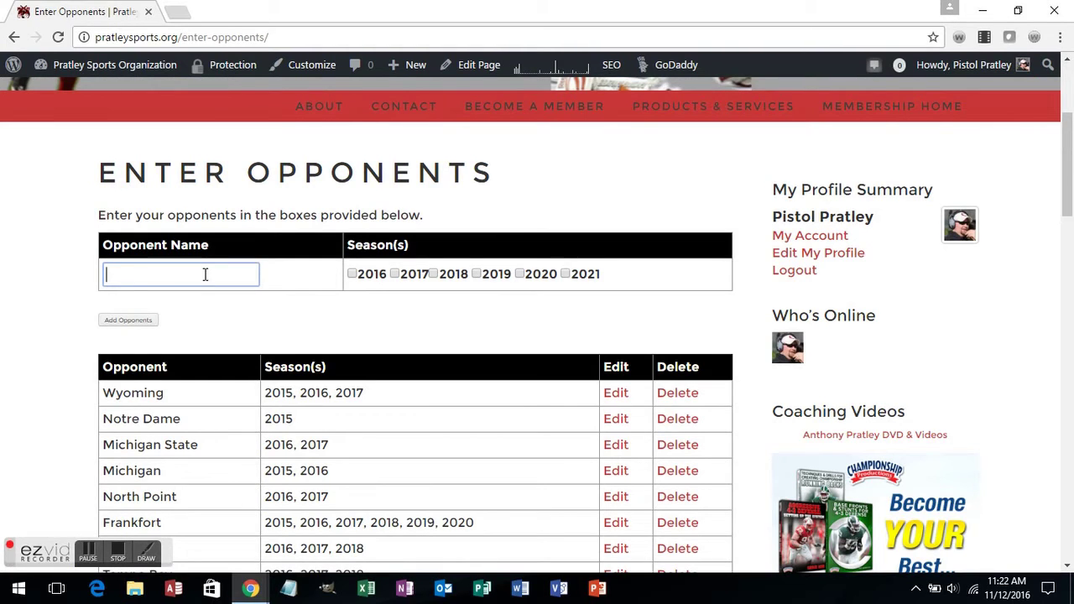
type("Florida")
key("Tab")
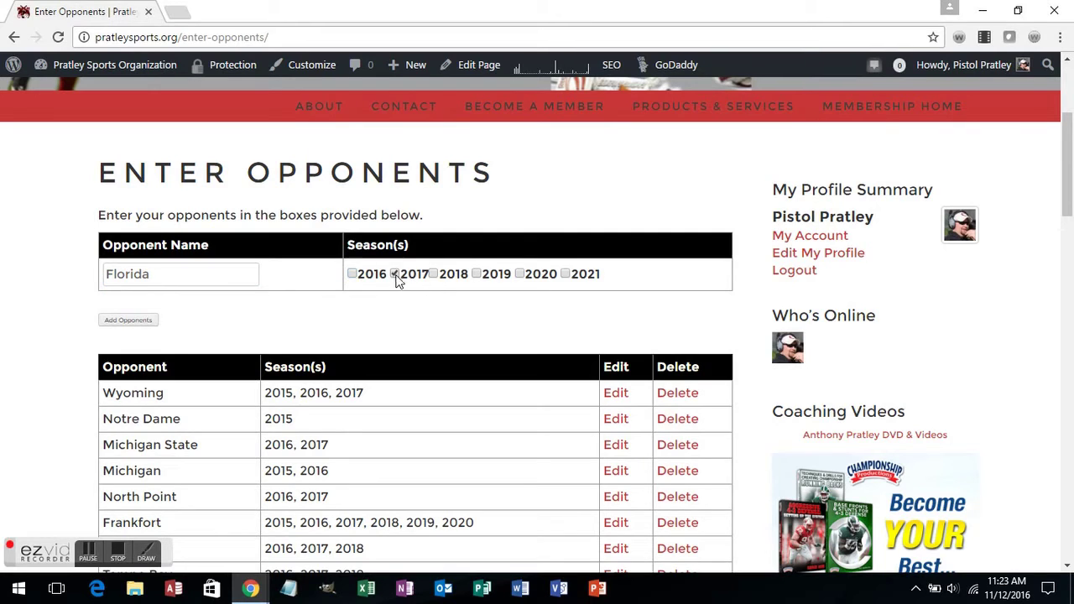
left_click(147, 322)
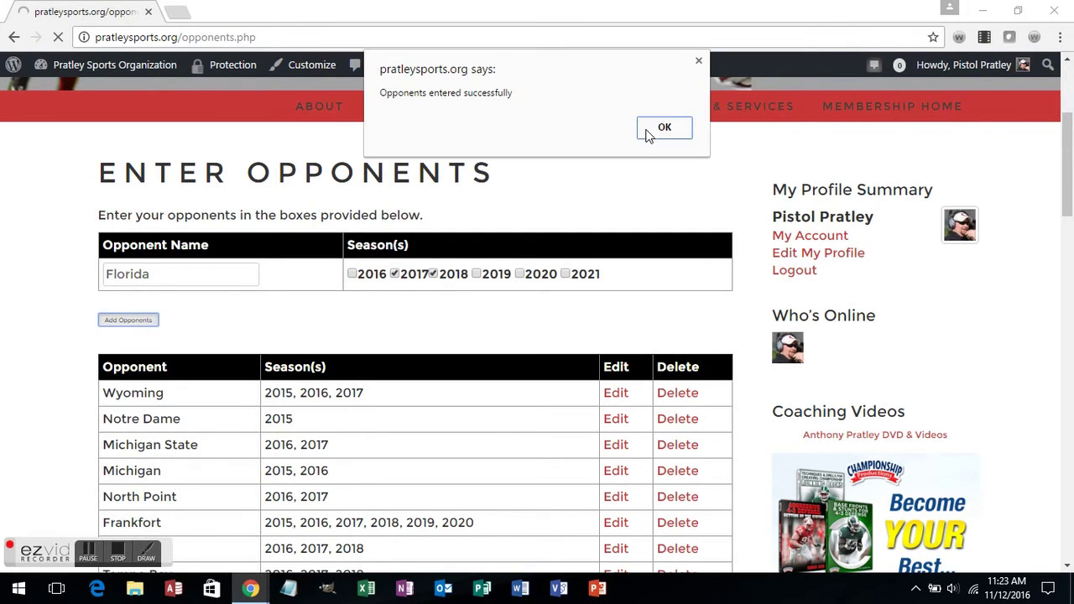
left_click(651, 132)
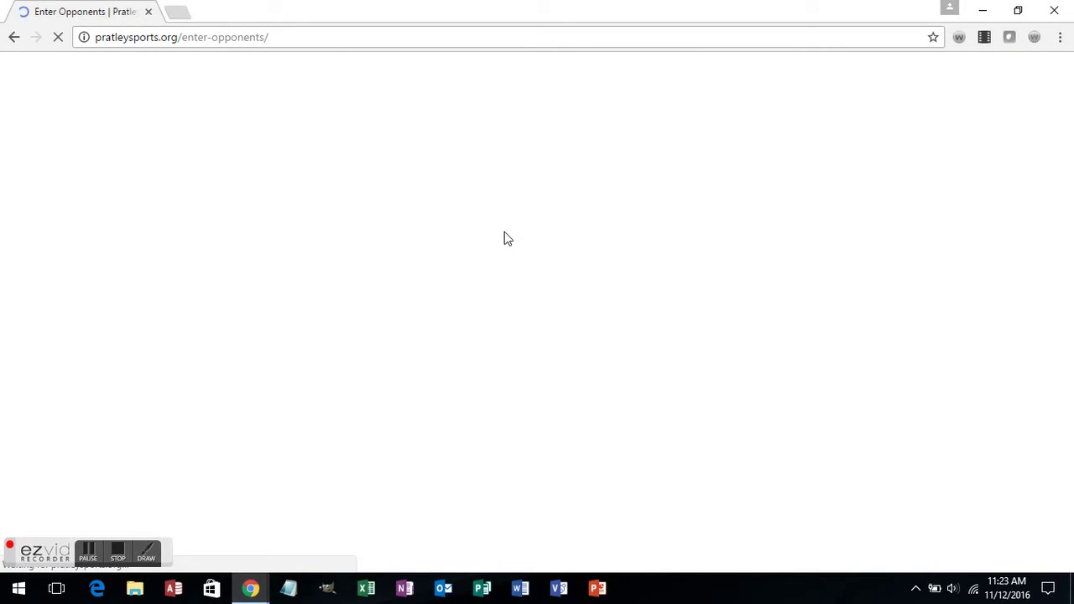
scroll(492, 297, "down", 6)
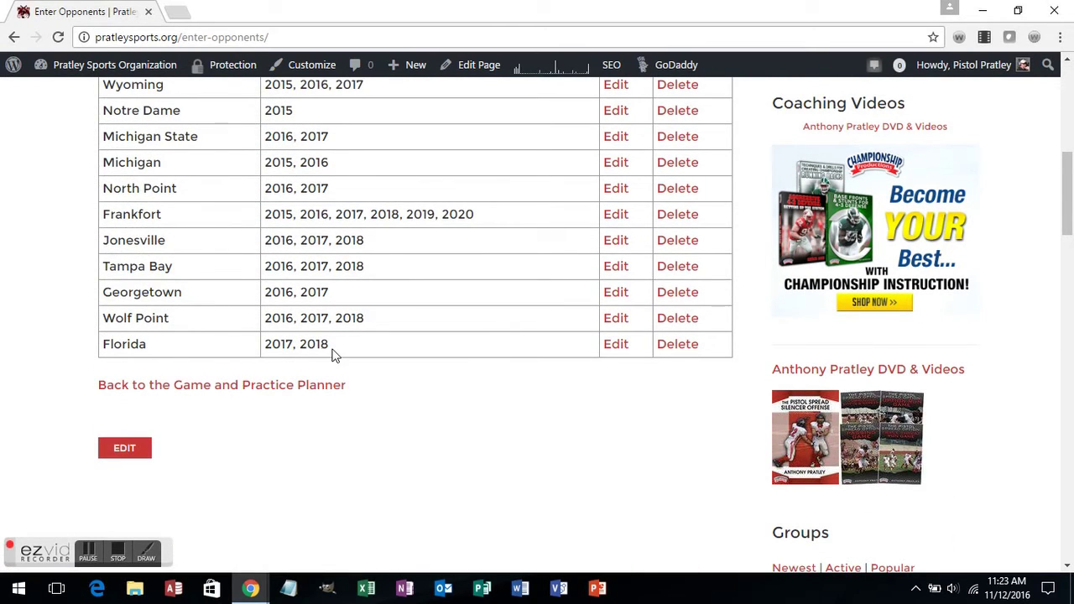
Step: Return to the Game and Practice Planner page and begin weekly game planning
left_click(283, 389)
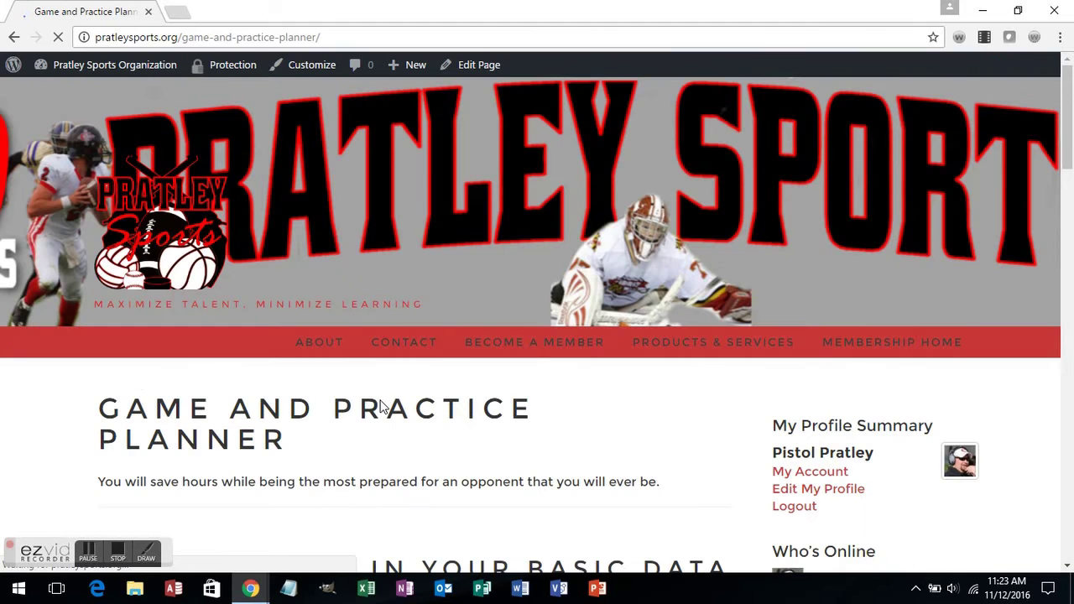
scroll(470, 426, "down", 4)
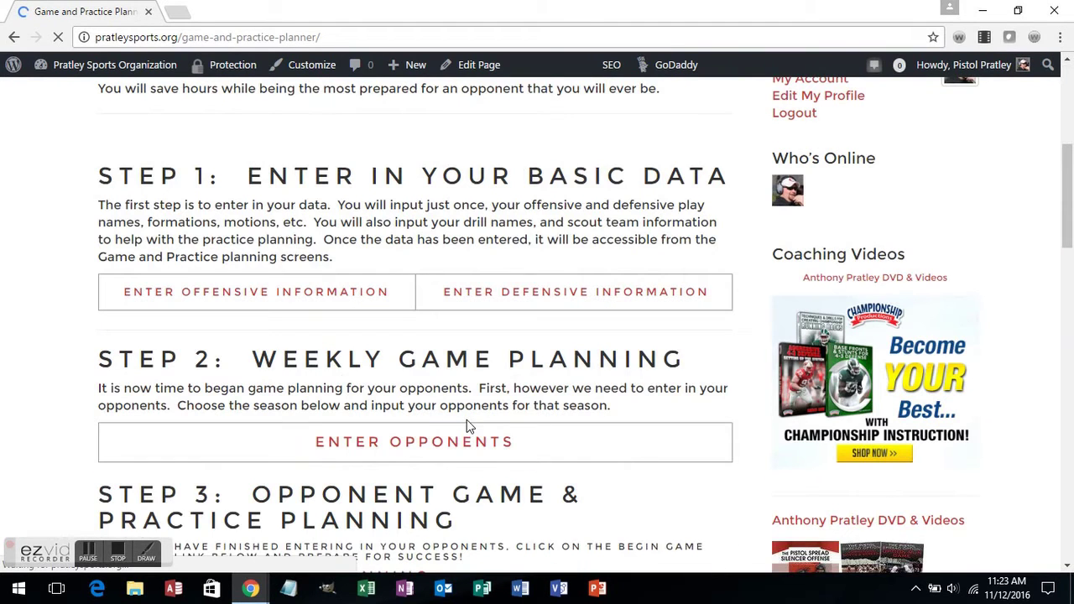
scroll(495, 444, "down", 3)
scroll(496, 444, "down", 2)
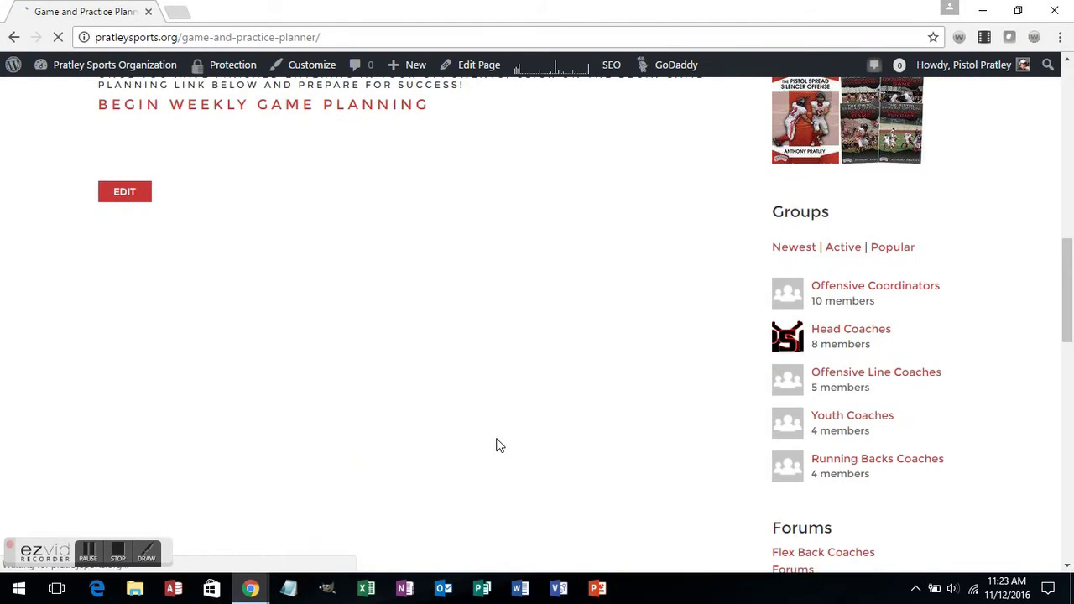
scroll(495, 444, "up", 3)
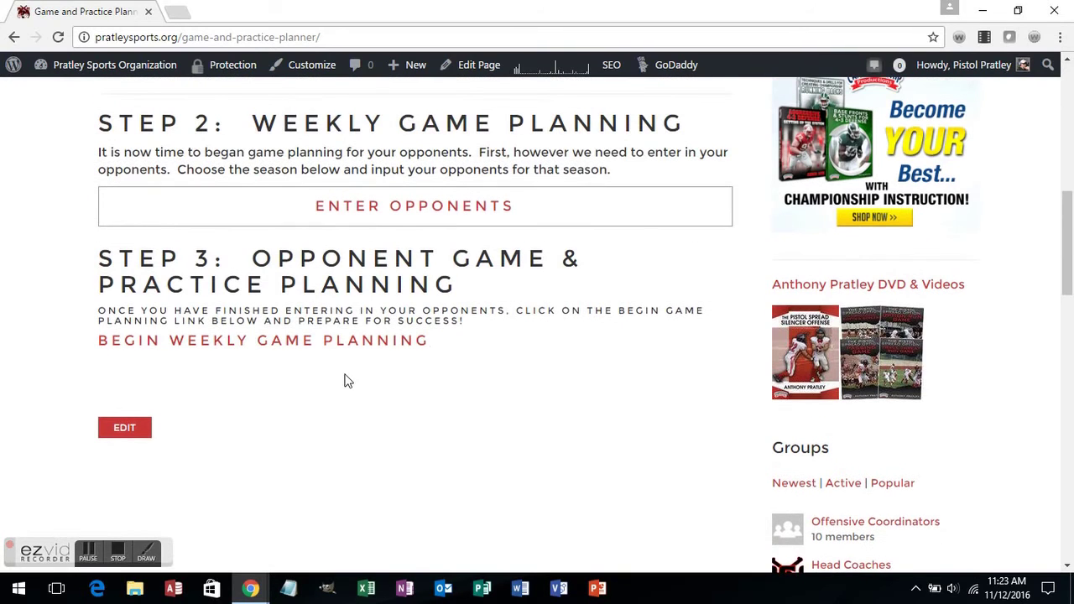
left_click(332, 347)
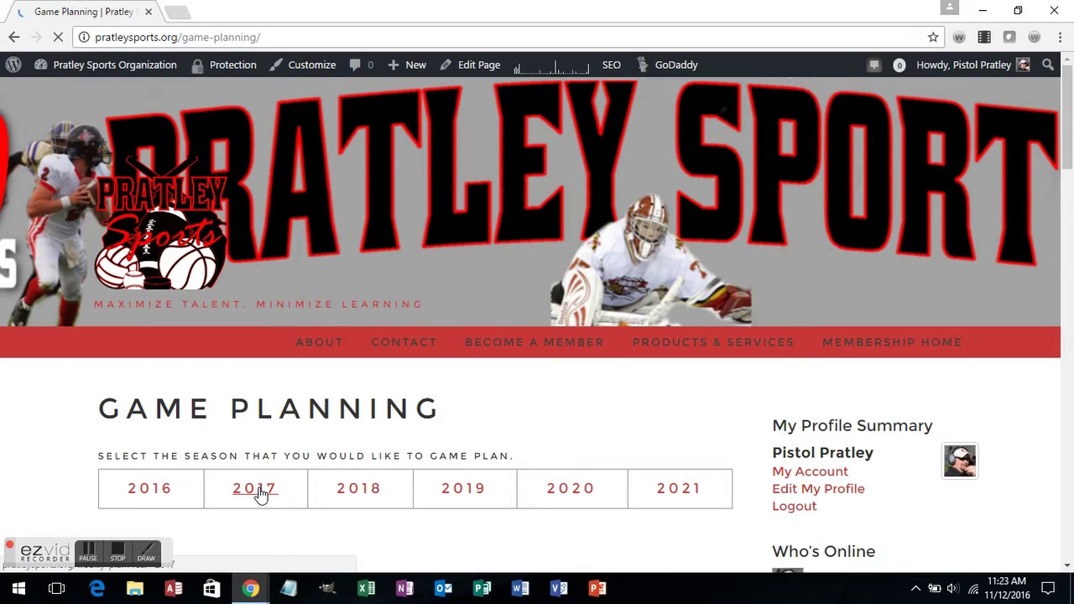
Step: Select the 2017 season and open the weekly preparation page for the opponent Florida
left_click(261, 495)
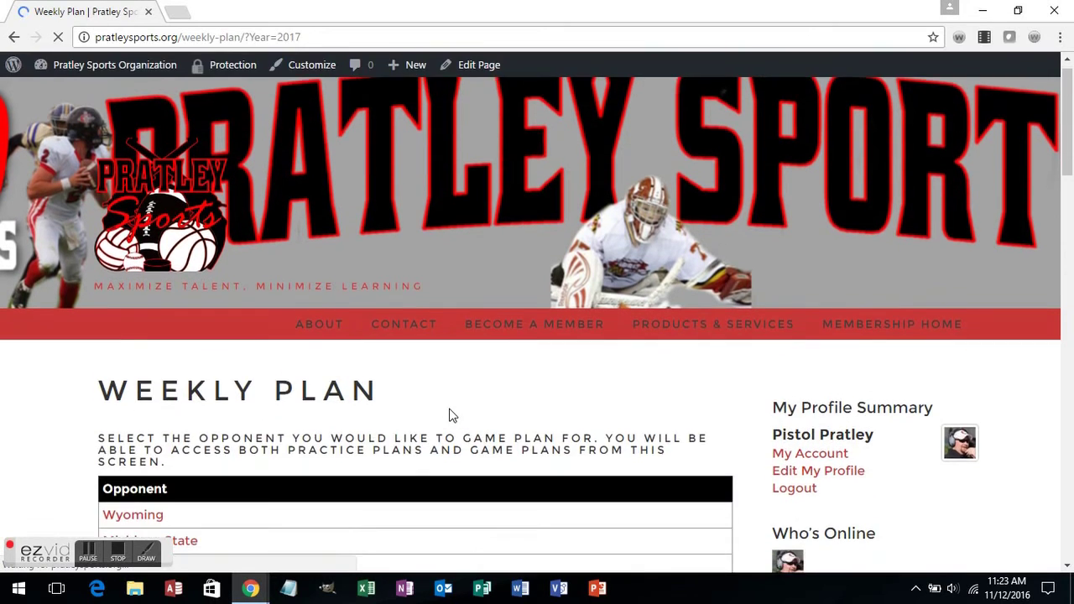
scroll(451, 423, "down", 3)
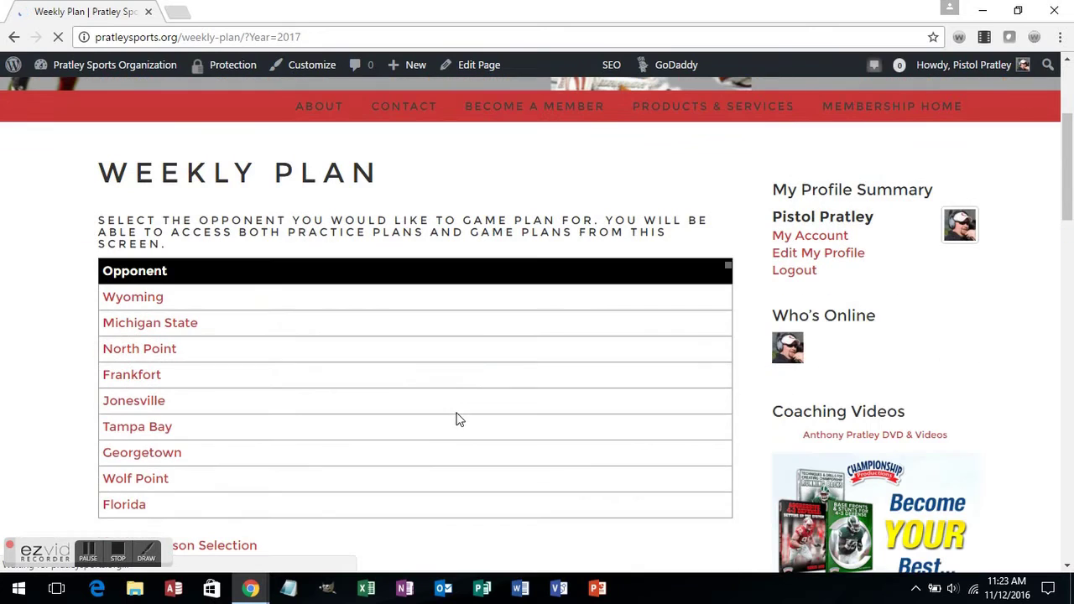
left_click(130, 505)
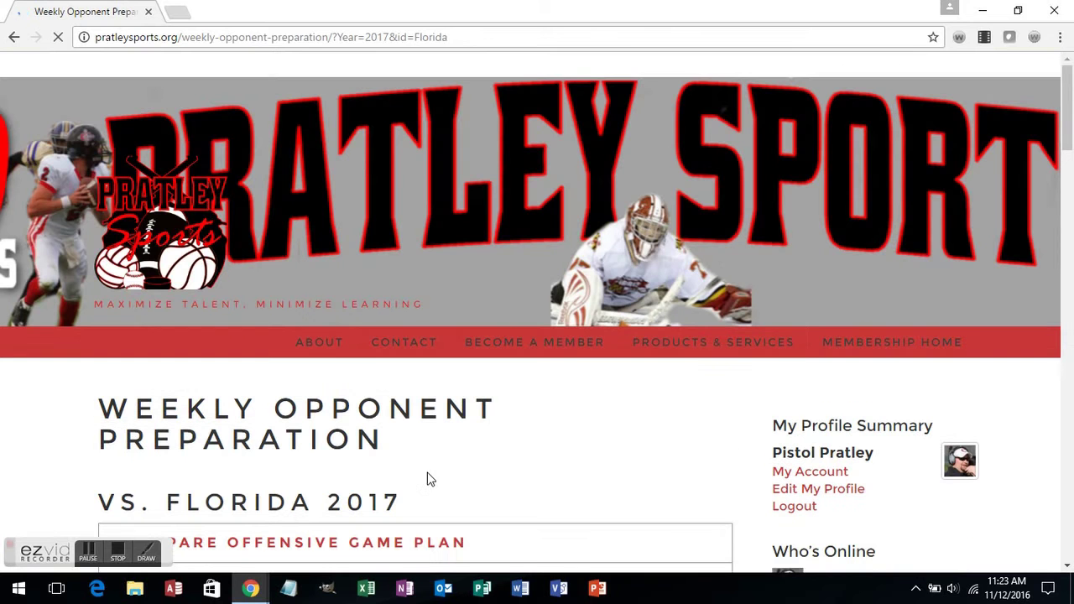
Step: Review the preparation options for Florida 2017 and open the offensive game plan form
scroll(537, 471, "down", 3)
scroll(560, 466, "down", 2)
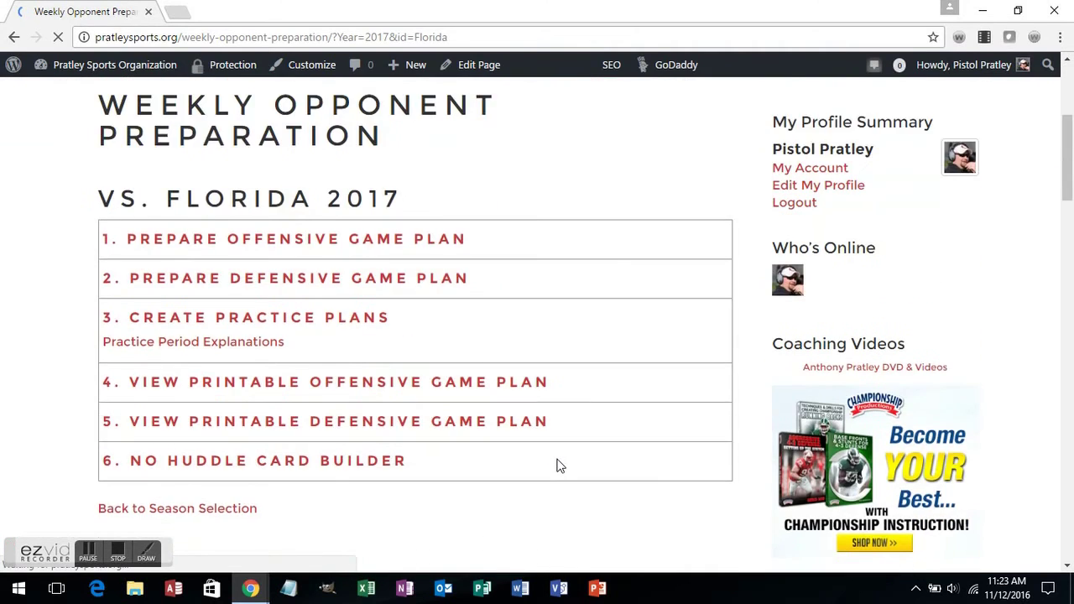
scroll(558, 464, "up", 2)
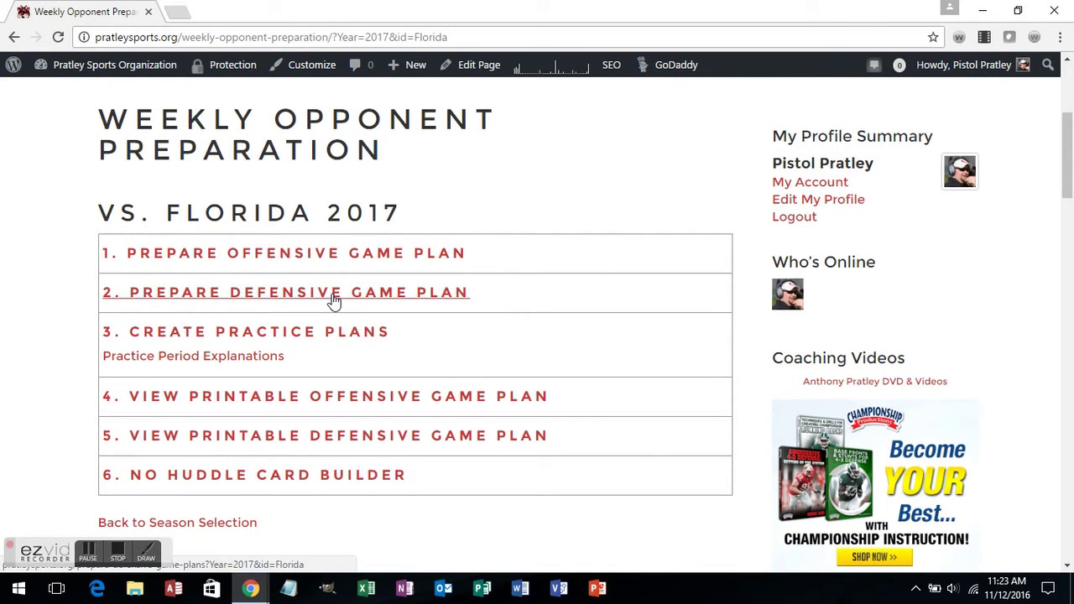
left_click(323, 256)
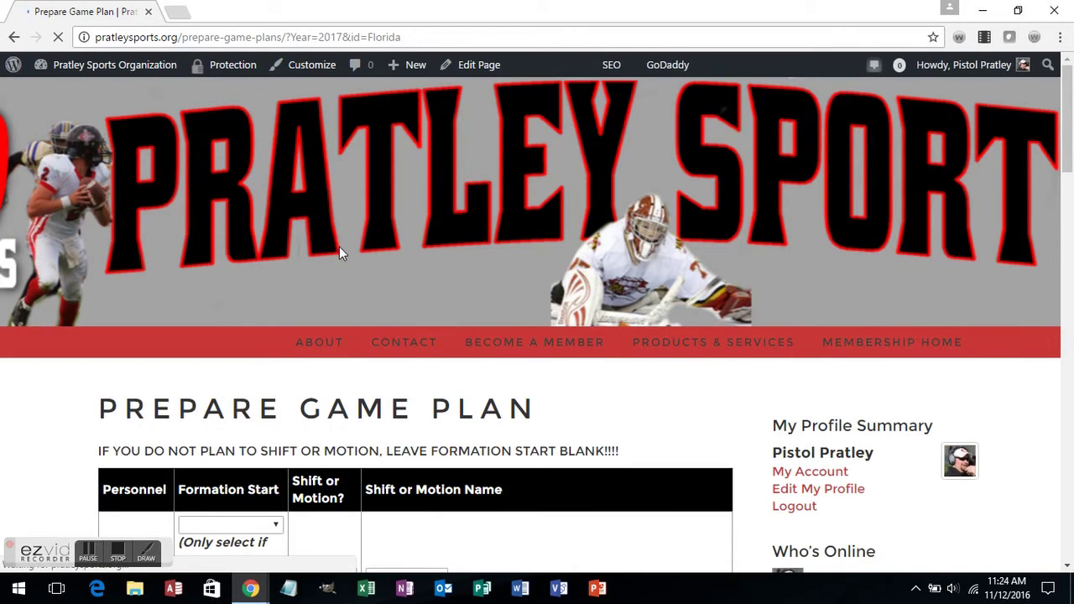
Step: Look through the personnel groupings offered in the game plan form without choosing one
scroll(339, 248, "down", 4)
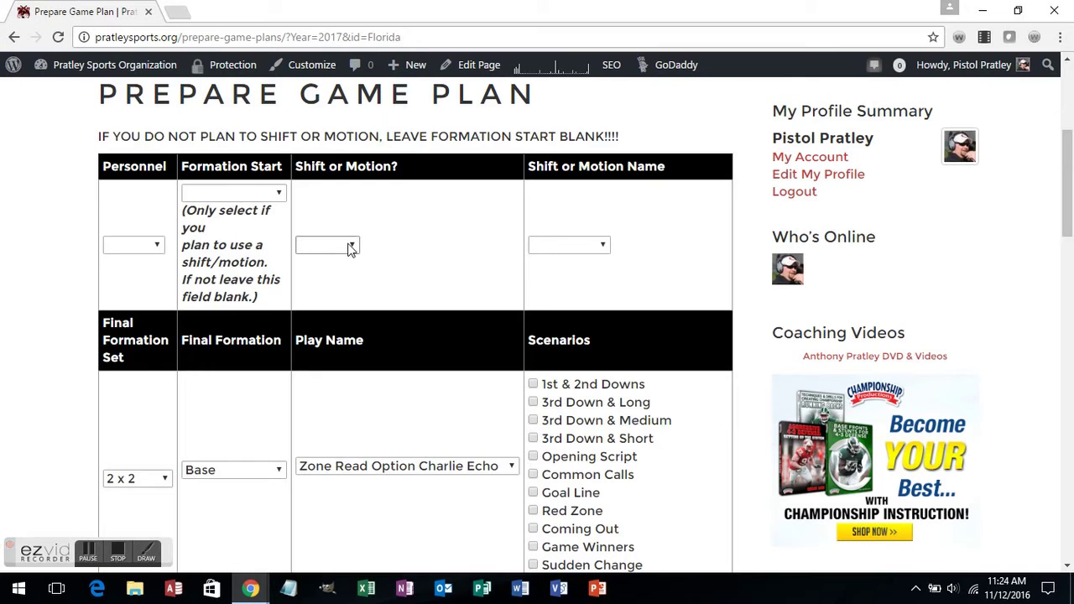
left_click(163, 246)
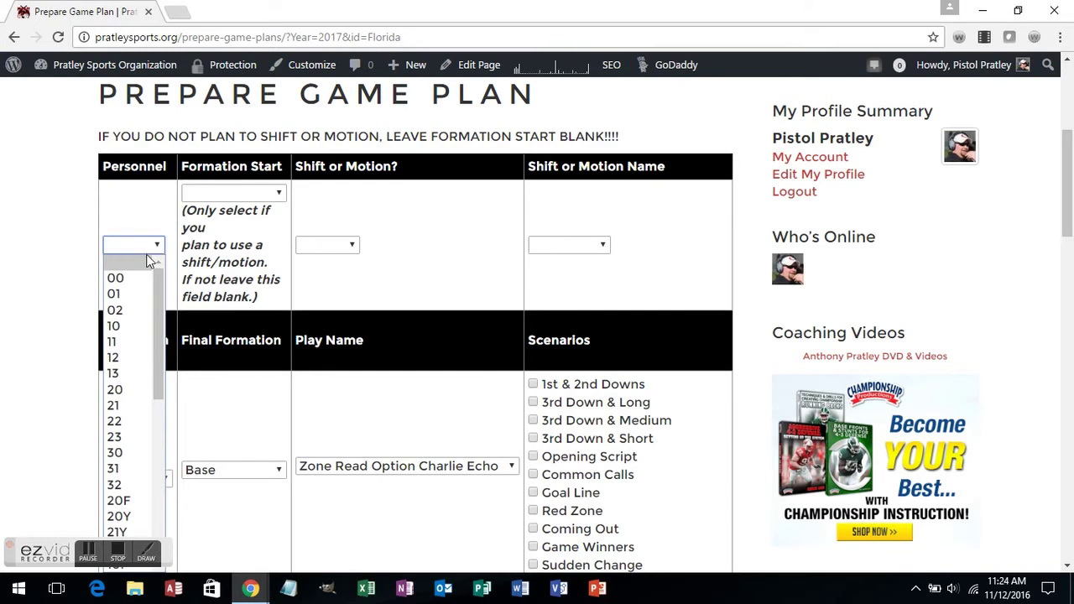
left_click(256, 250)
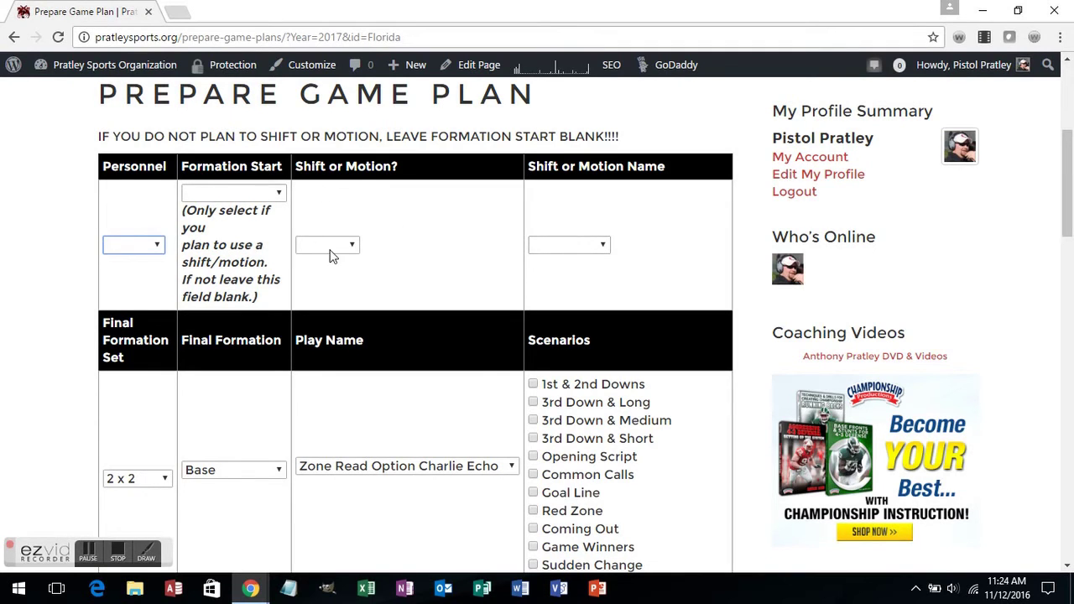
Step: Set the final formation set to 3 x 1 and review its play names, keeping "Trips Concept Snag" selected
scroll(446, 352, "down", 3)
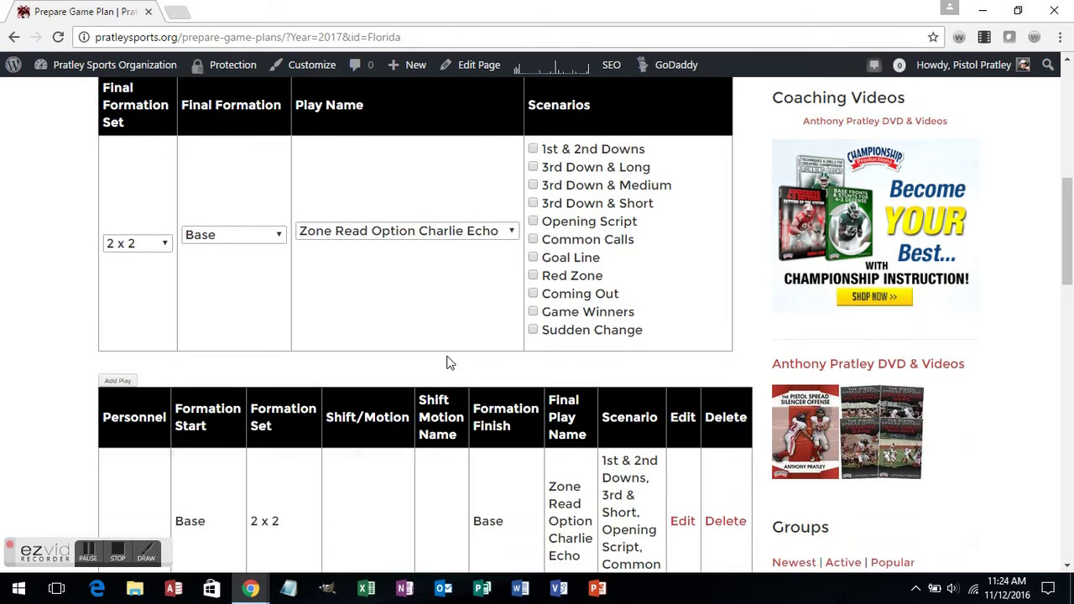
left_click(154, 250)
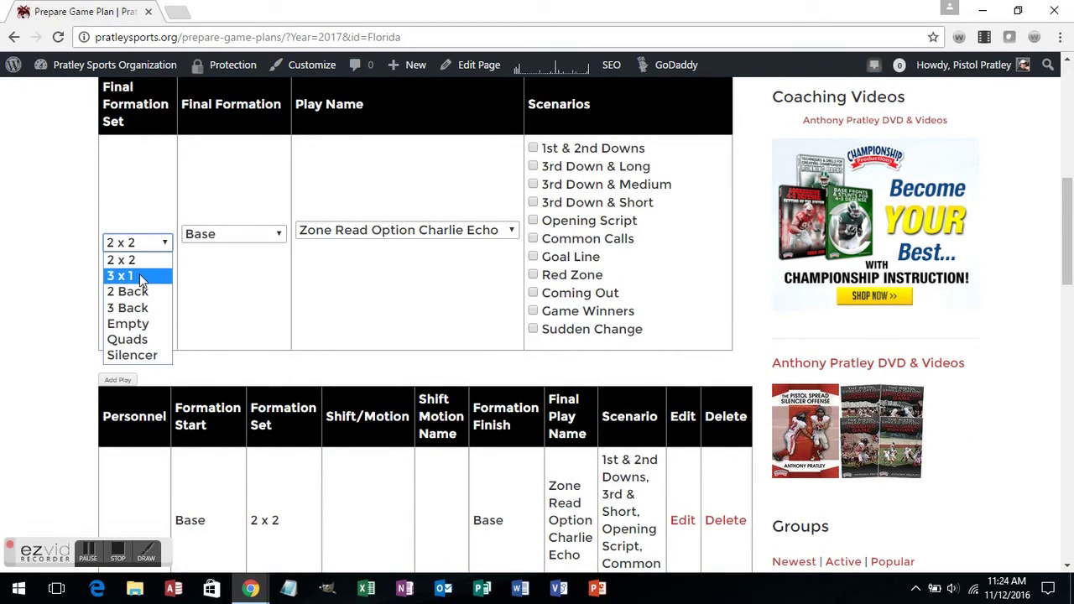
left_click(139, 274)
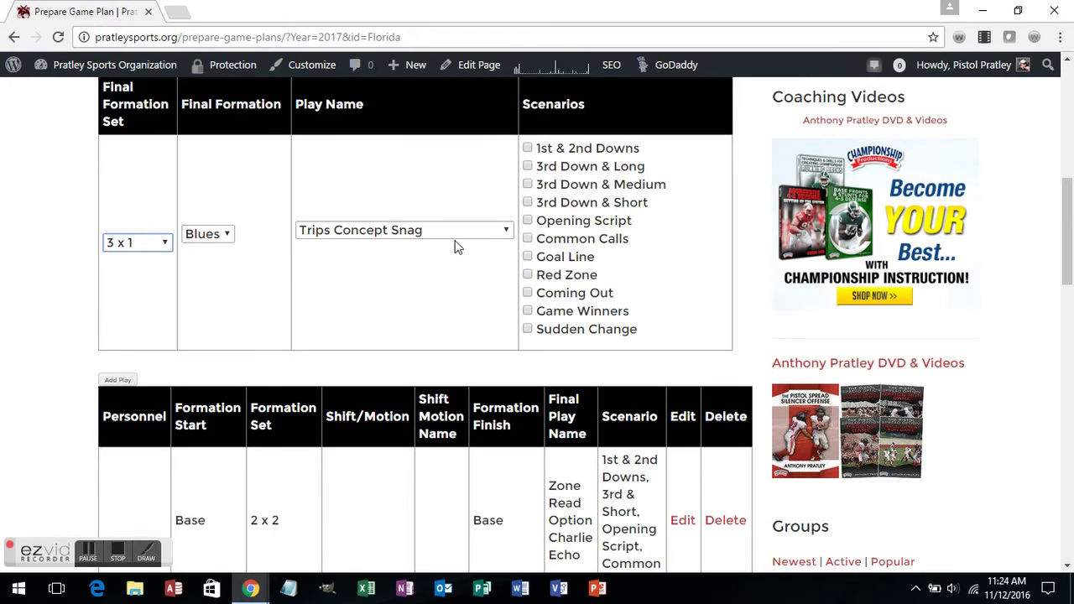
left_click(394, 234)
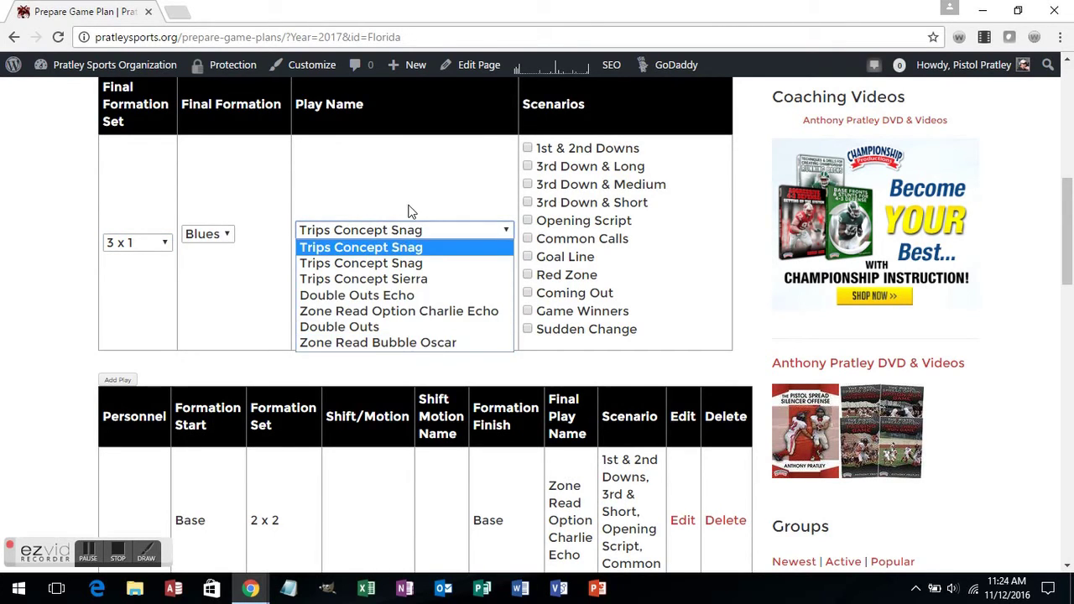
left_click(383, 232)
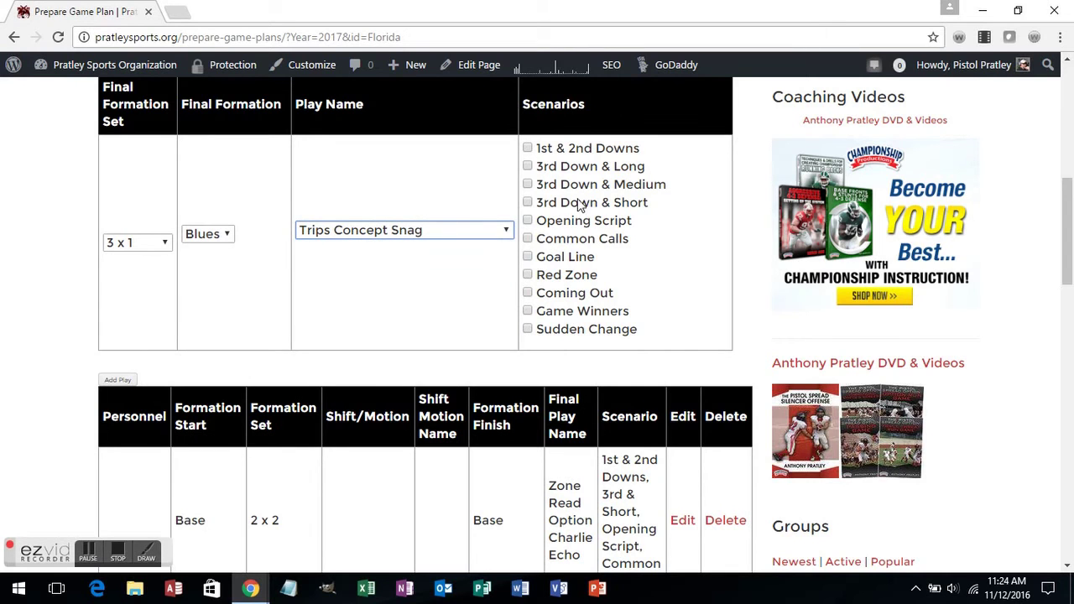
scroll(625, 252, "up", 1)
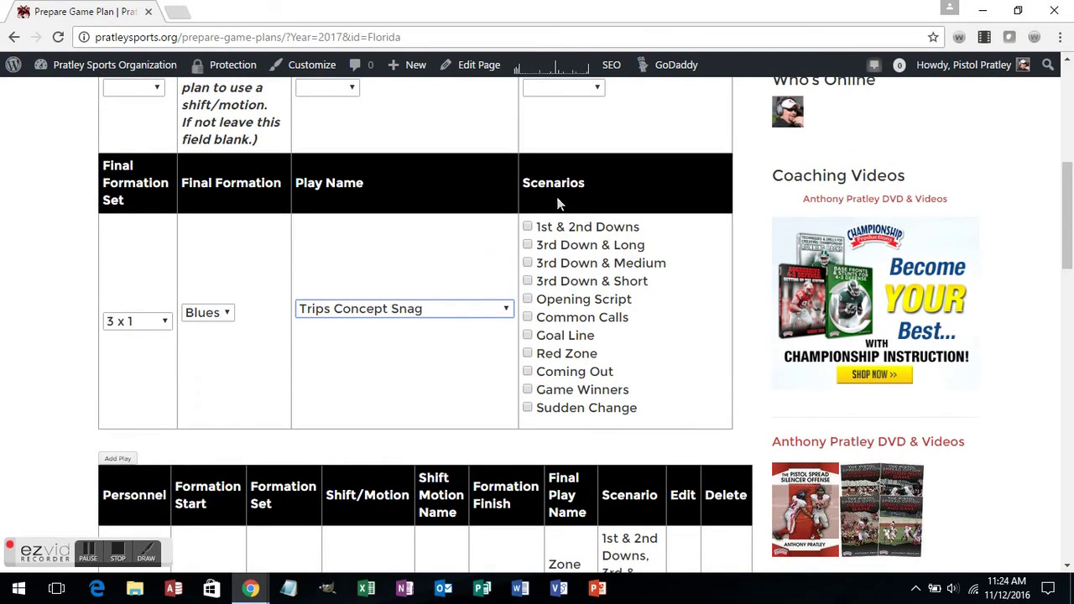
Step: Assign the play to 1st & 2nd Downs, 3rd Down & Medium, 3rd Down & Short, Opening Script and Common Calls, and add it to the plan
left_click(528, 228)
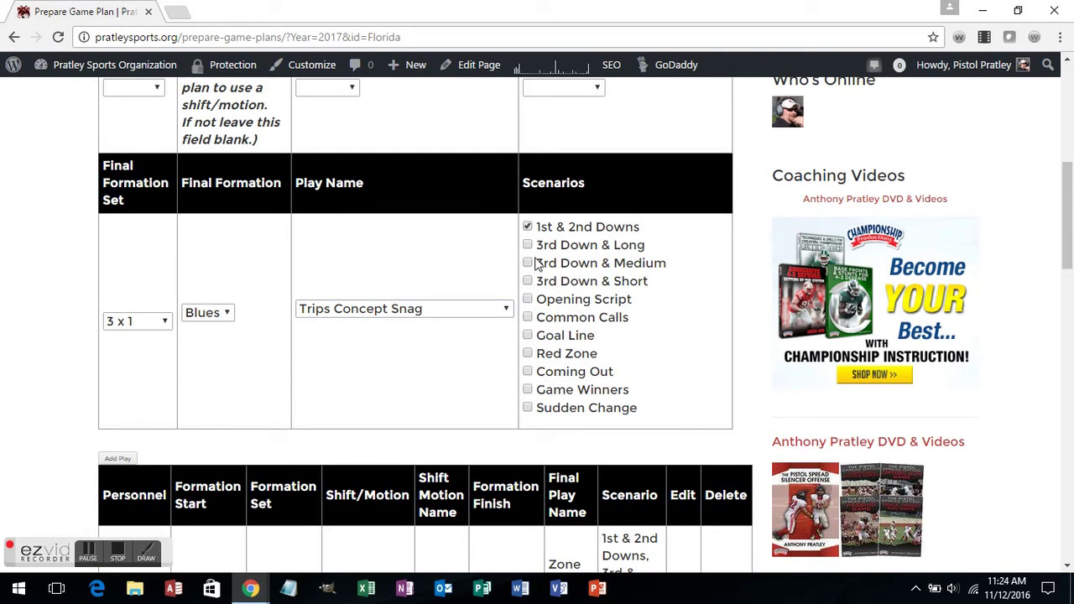
left_click(528, 263)
left_click(527, 282)
left_click(528, 300)
left_click(526, 318)
scroll(467, 370, "down", 1)
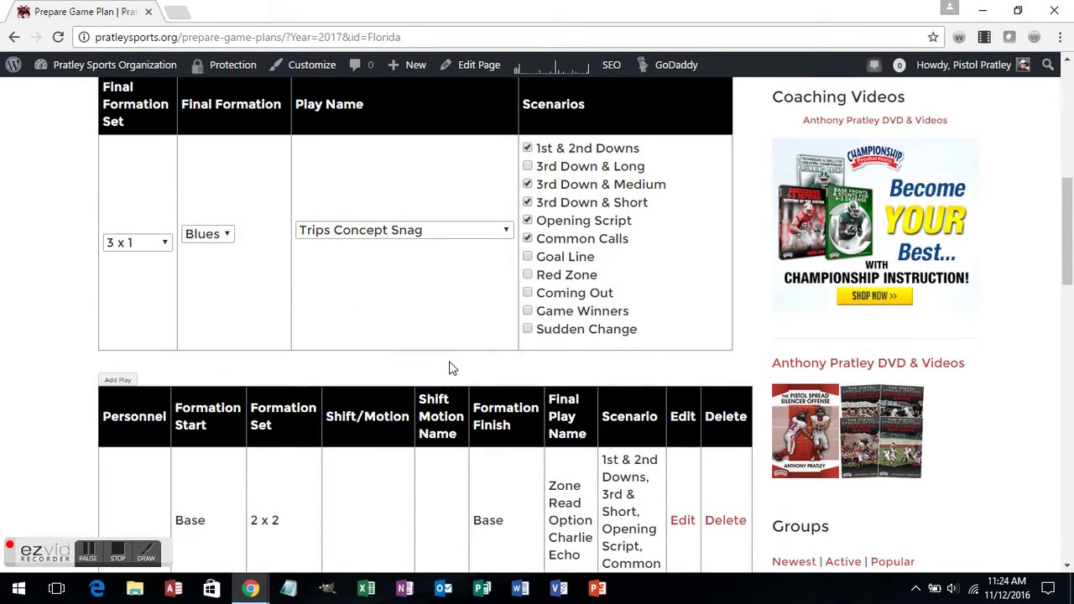
left_click(119, 379)
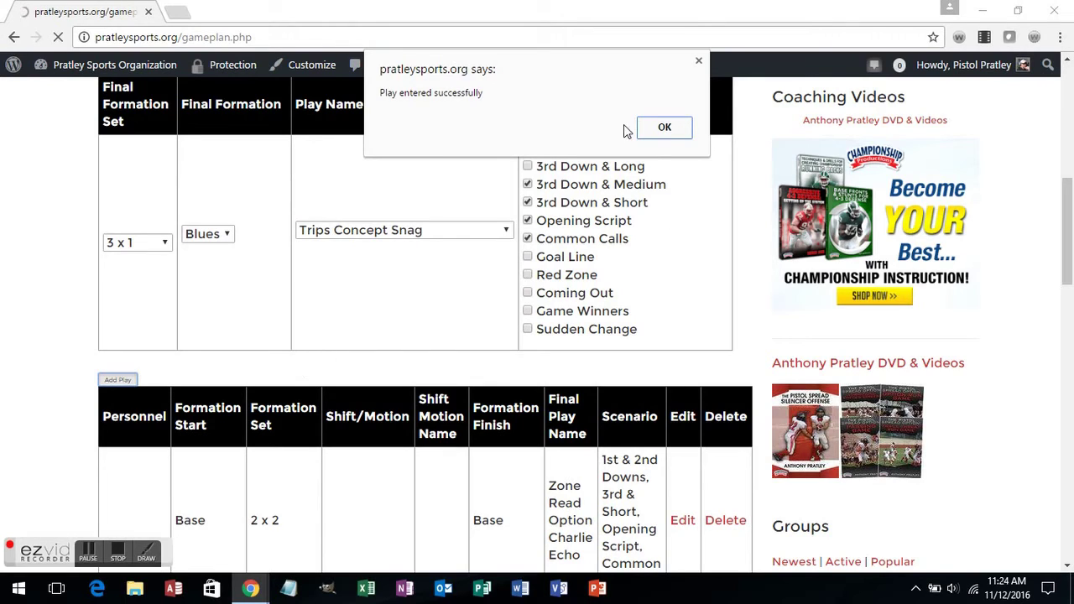
left_click(663, 129)
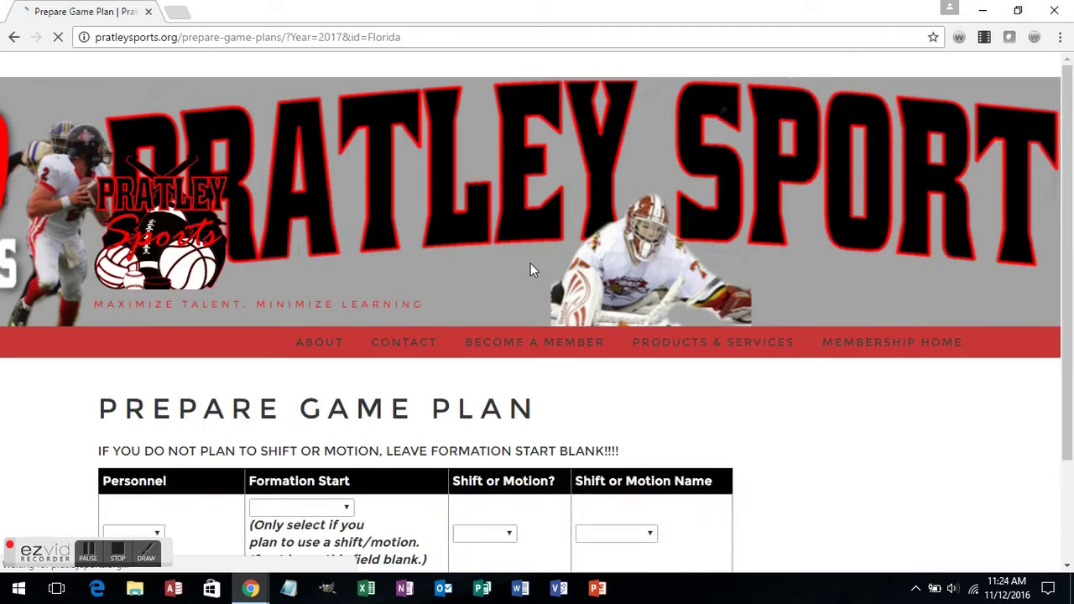
Step: Check the new play's row in the game plan table, and return to the weekly opponent preparation page
scroll(533, 269, "down", 6)
scroll(537, 276, "down", 5)
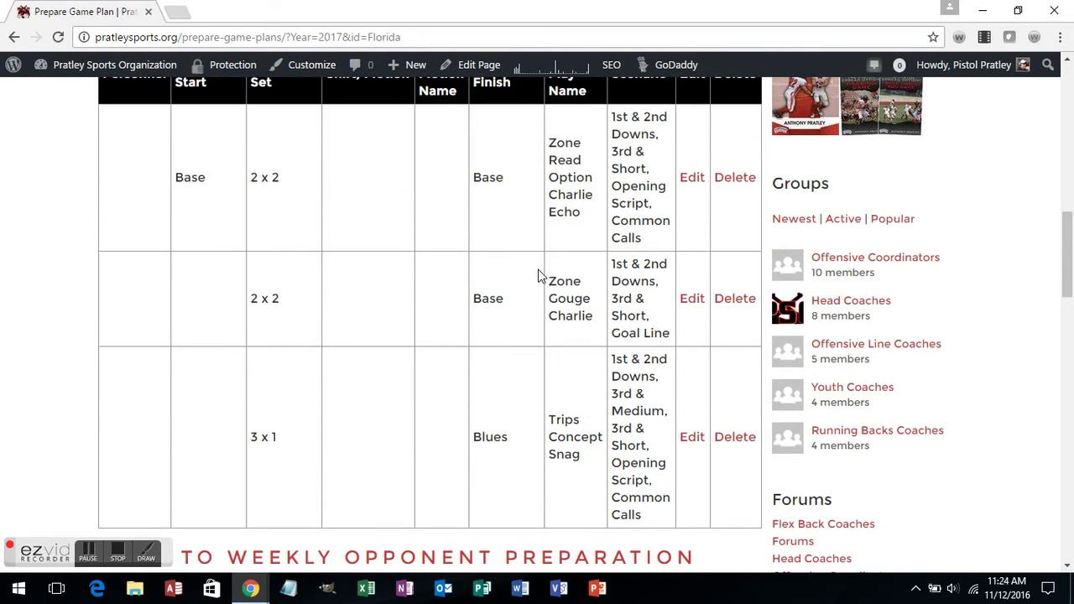
scroll(539, 275, "down", 2)
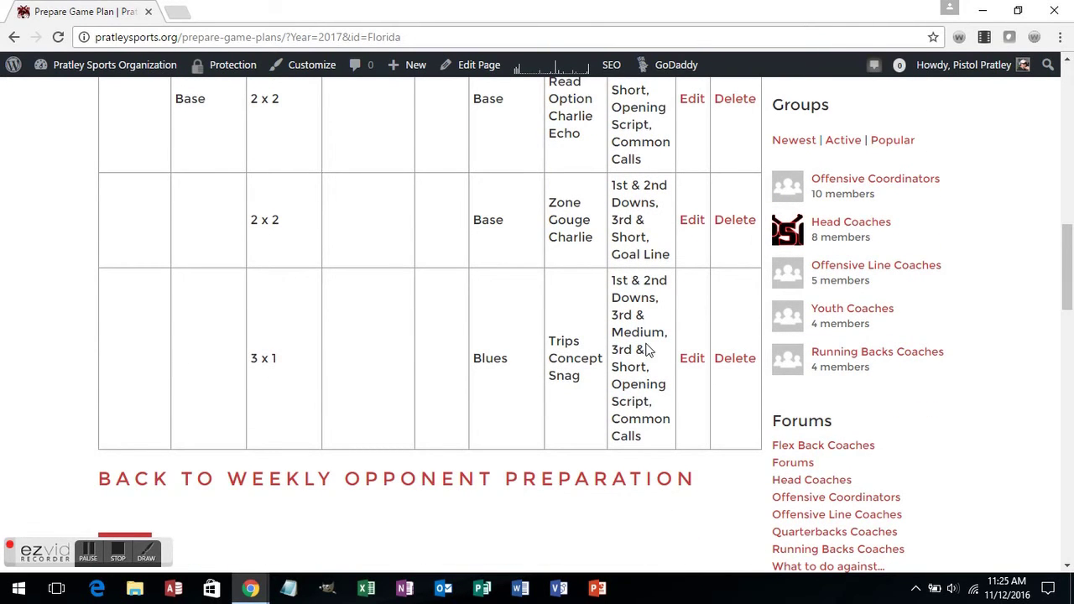
scroll(653, 400, "down", 1)
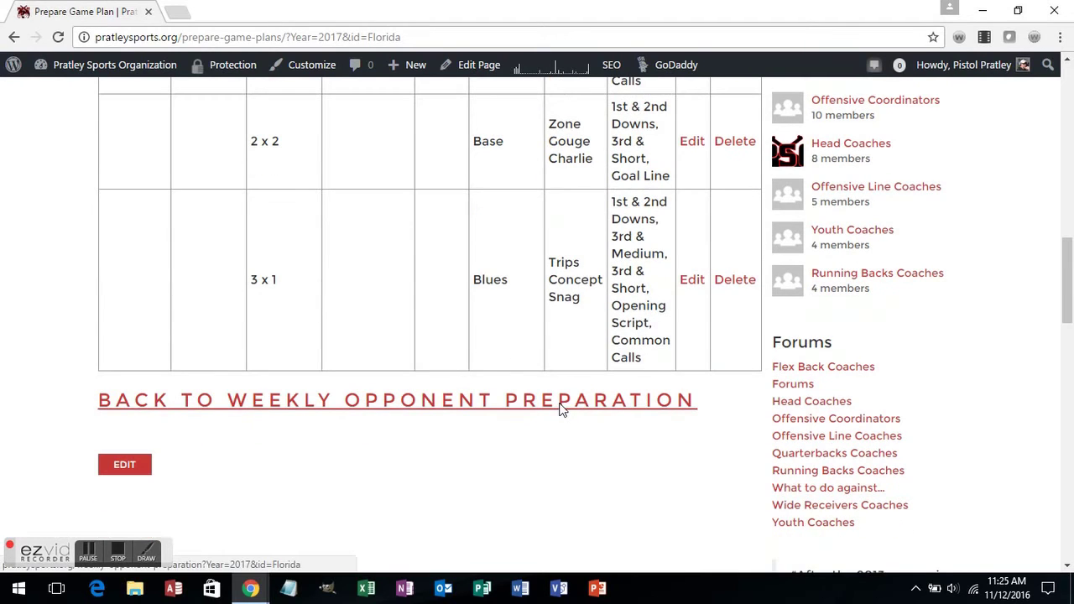
left_click(560, 408)
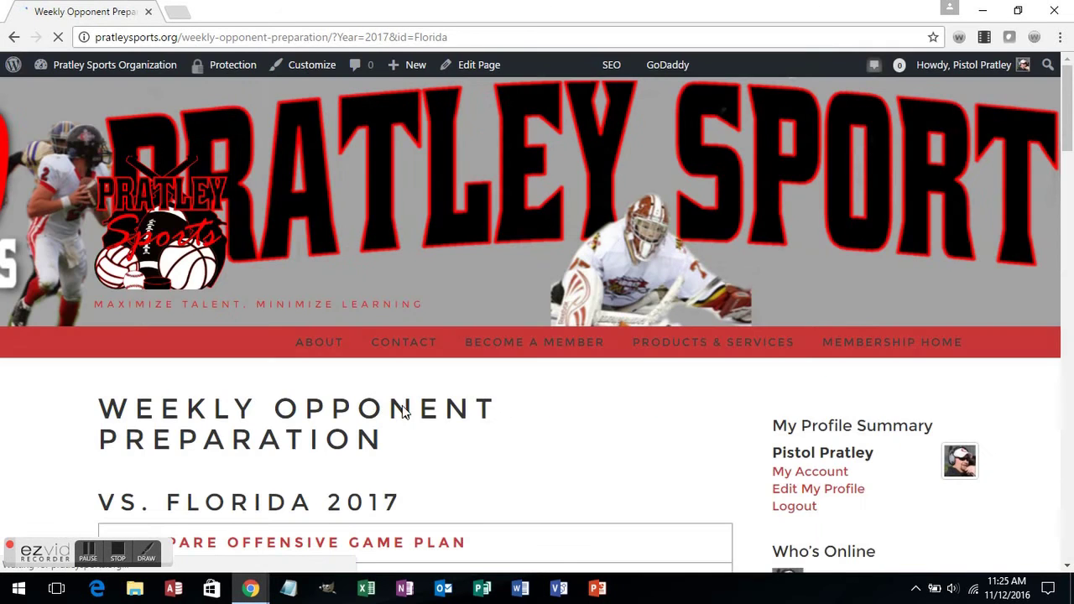
Step: Open the printable offensive game plan for Florida 2017 and look over its scenario boxes, depth chart, play list and conversion chart
scroll(449, 418, "down", 5)
scroll(448, 416, "up", 1)
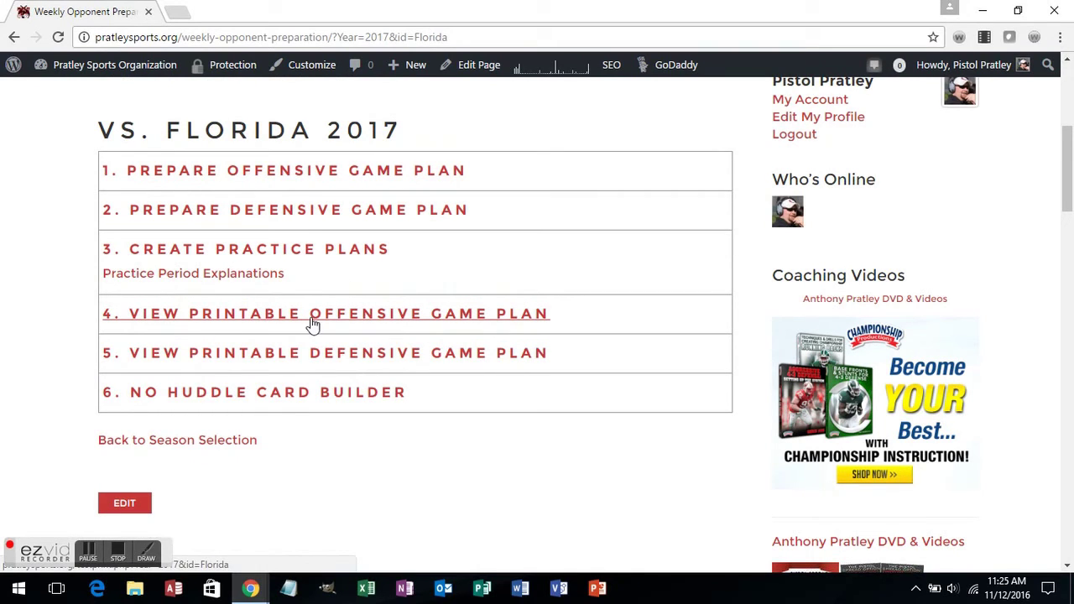
left_click(418, 315)
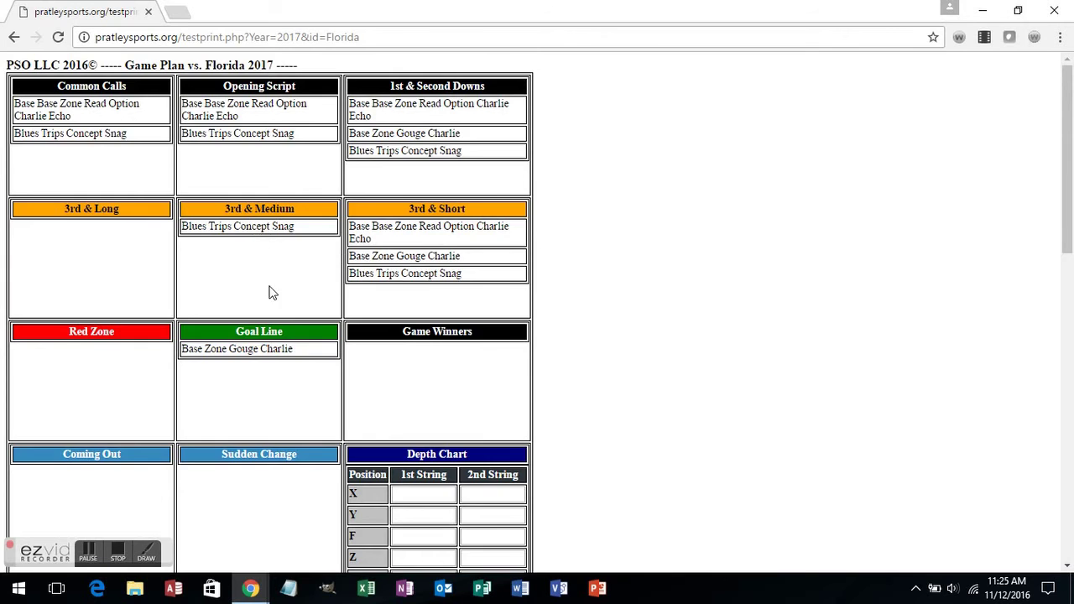
scroll(271, 290, "down", 4)
scroll(281, 315, "down", 4)
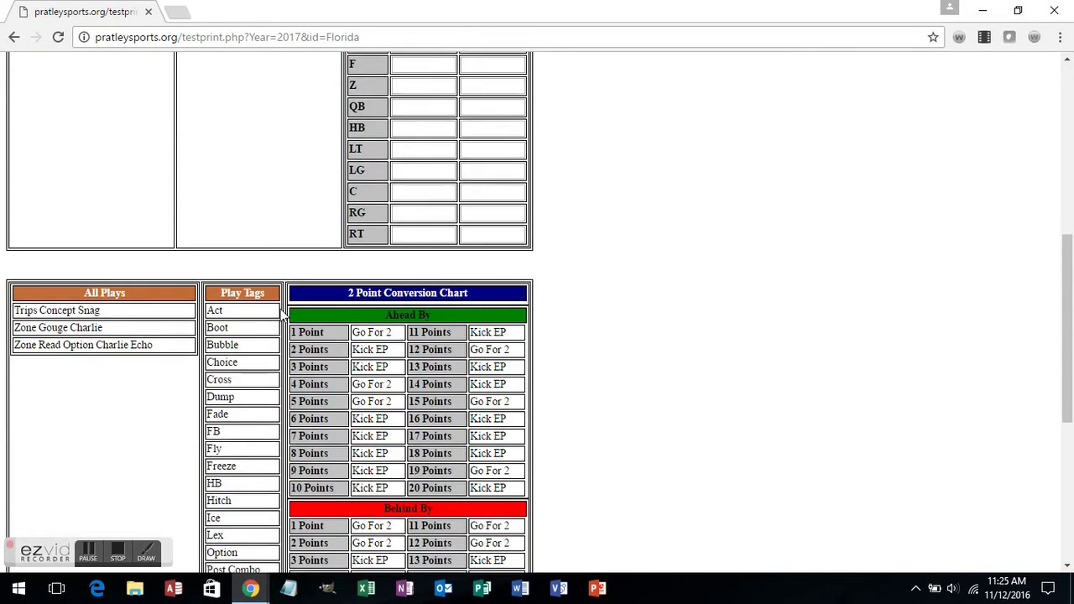
scroll(281, 314, "up", 5)
scroll(281, 314, "up", 3)
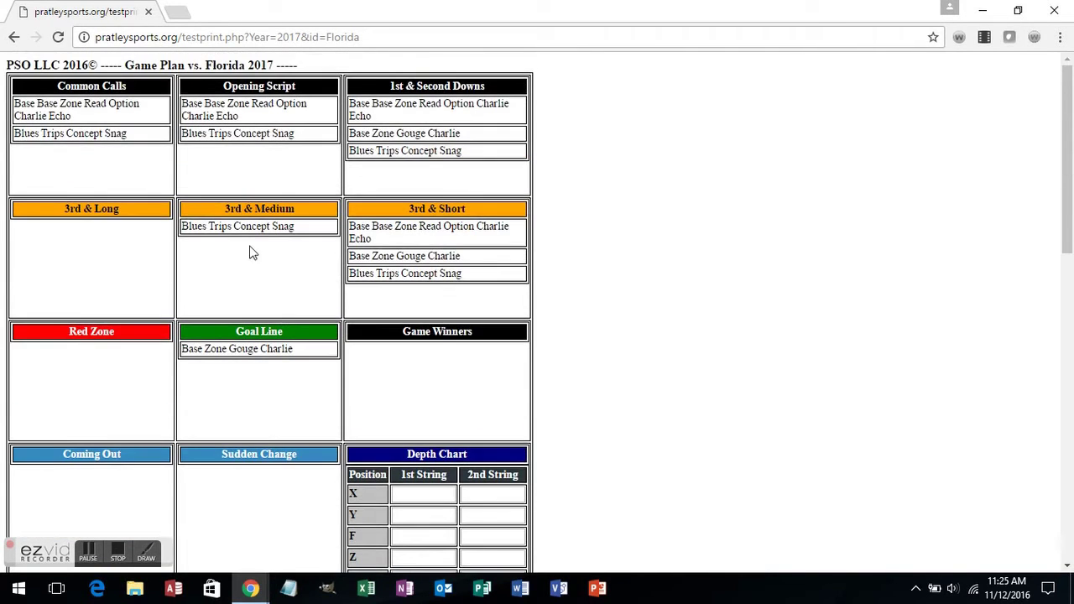
right_click(575, 153)
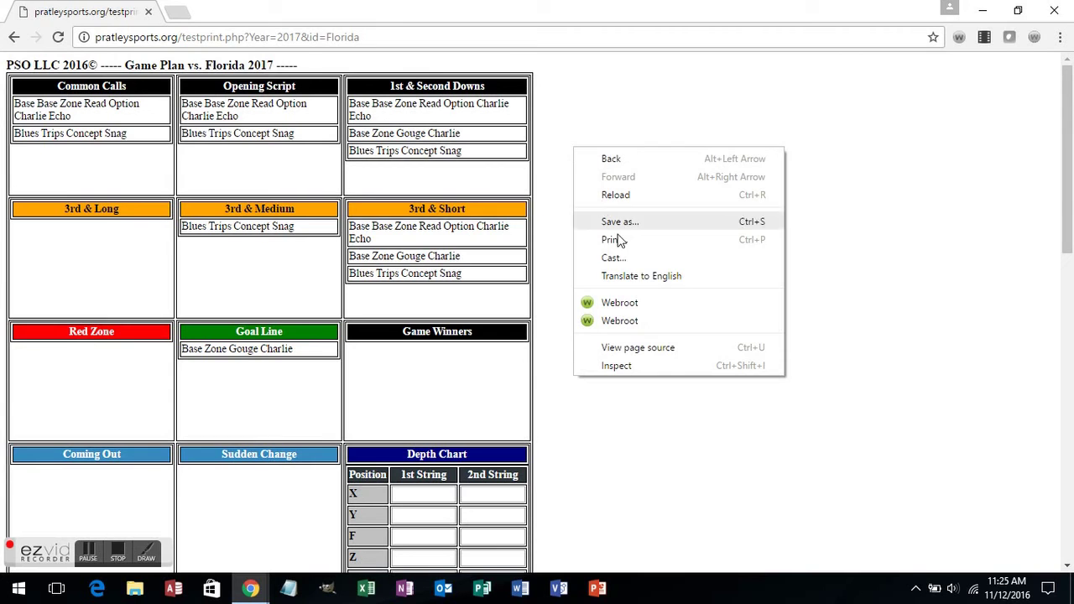
left_click(553, 239)
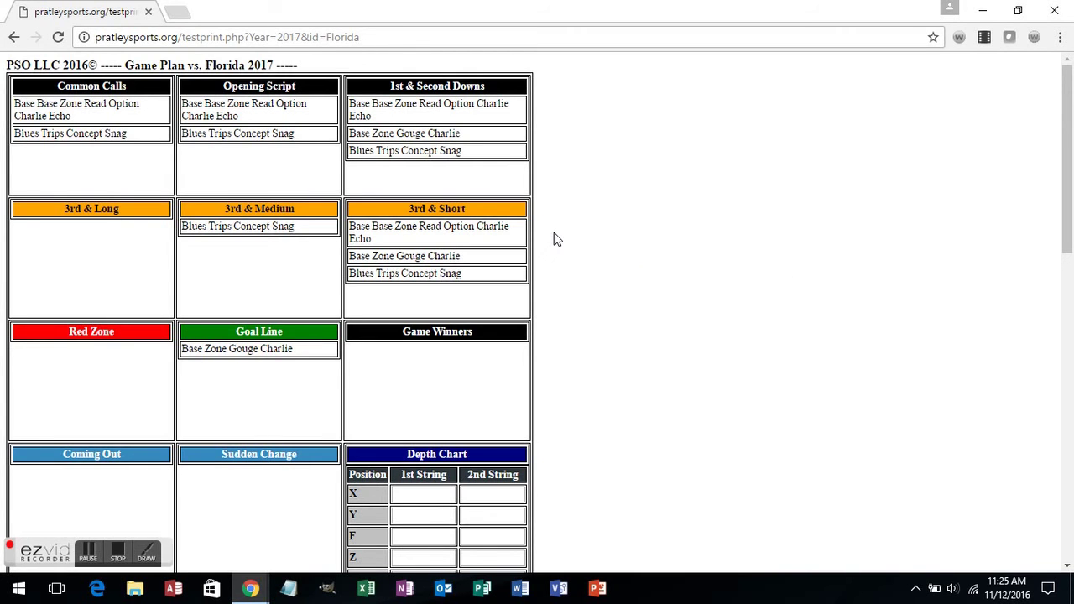
scroll(553, 239, "down", 7)
scroll(552, 238, "up", 7)
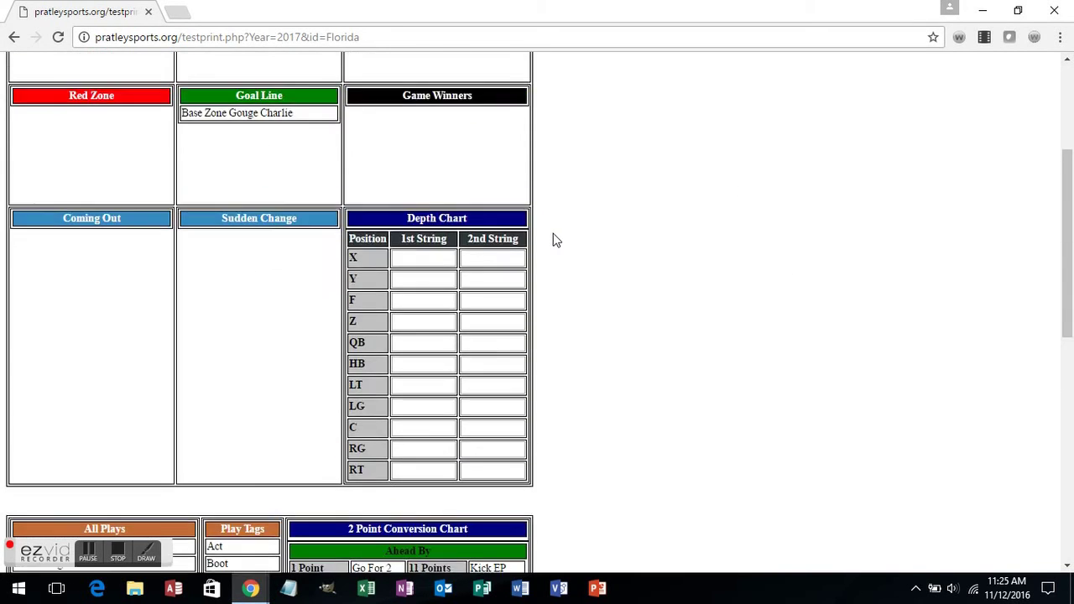
Step: Open the practice plans for Florida and set period 1 to end at 1:05 with Stretch & Stride as type and session
left_click(12, 38)
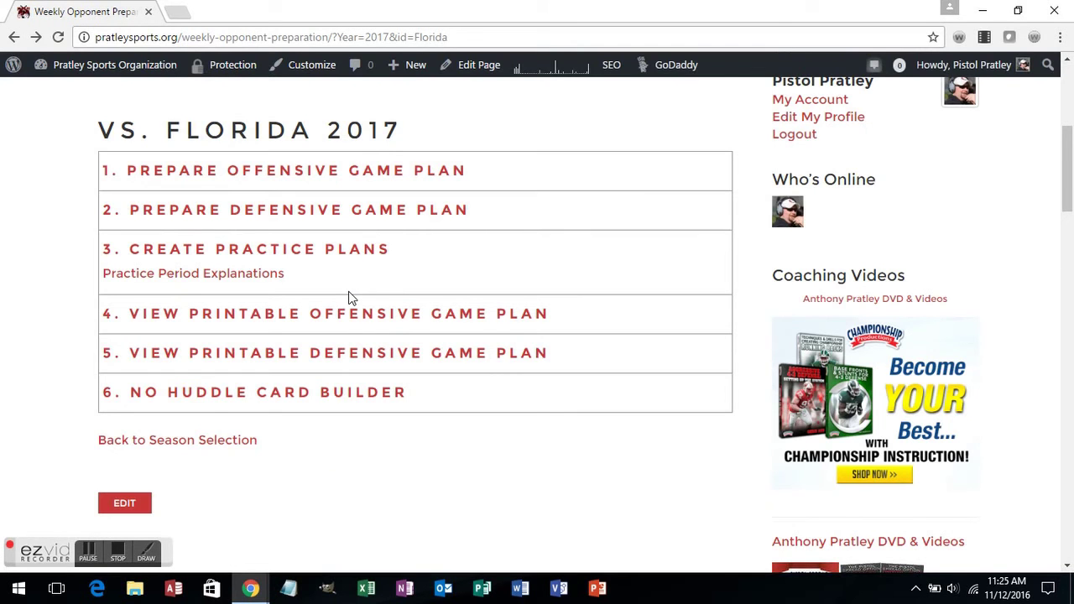
left_click(261, 256)
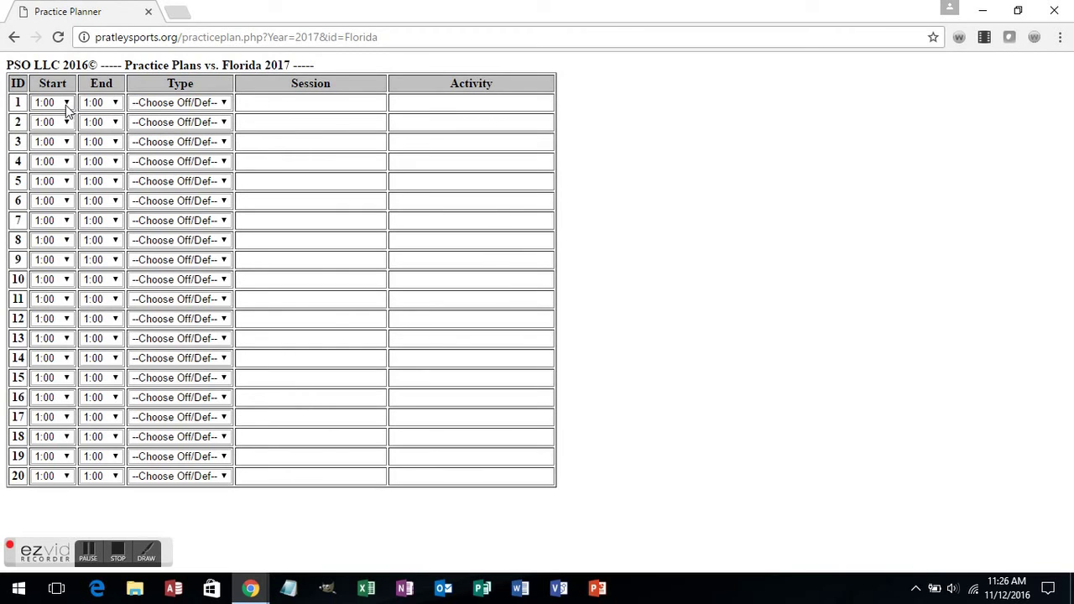
left_click(112, 104)
left_click(100, 128)
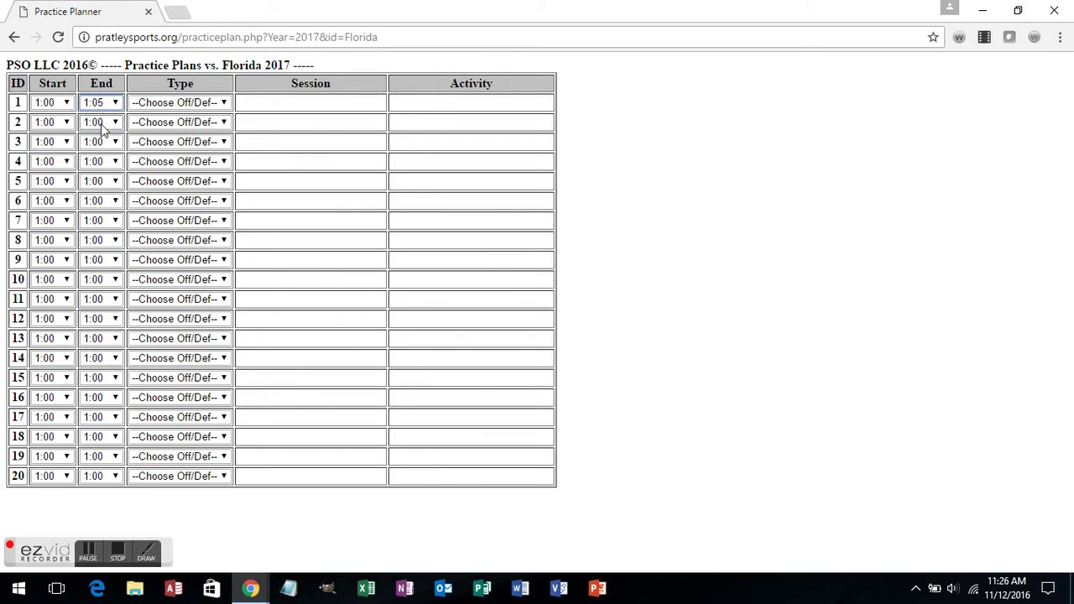
left_click(220, 103)
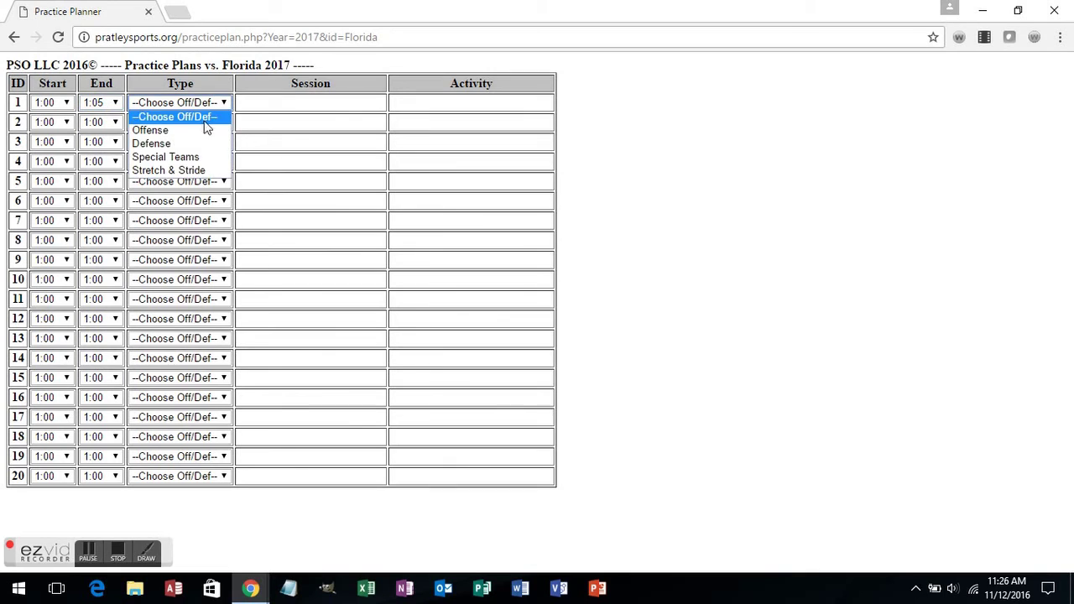
left_click(192, 171)
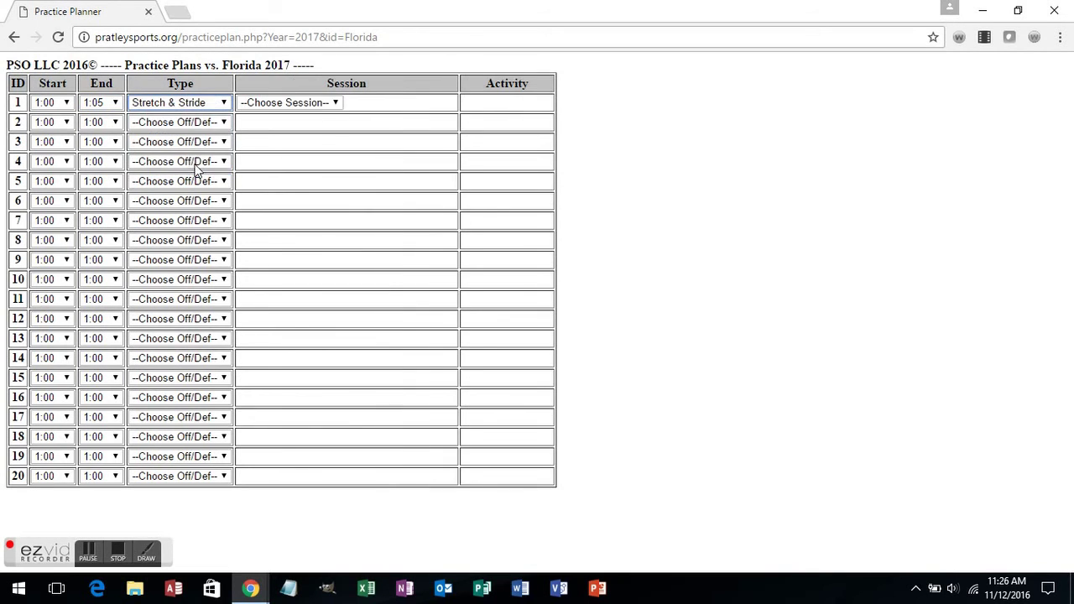
left_click(327, 104)
left_click(304, 132)
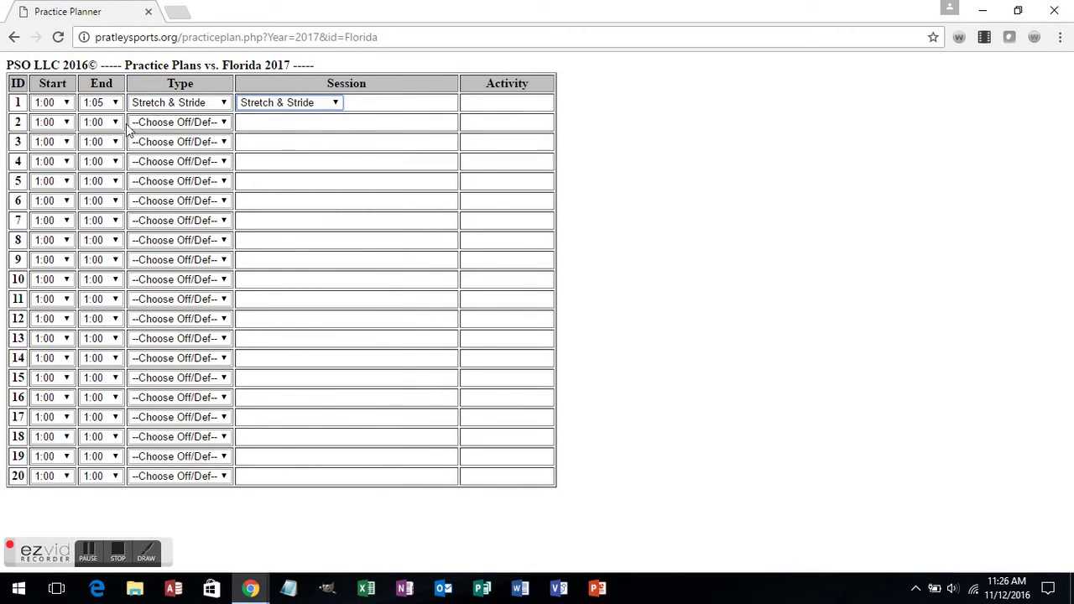
Step: Set practice period 2 to run from 1:05 to 1:10 as an Offense period with the Indy Run session
left_click(62, 123)
left_click(44, 149)
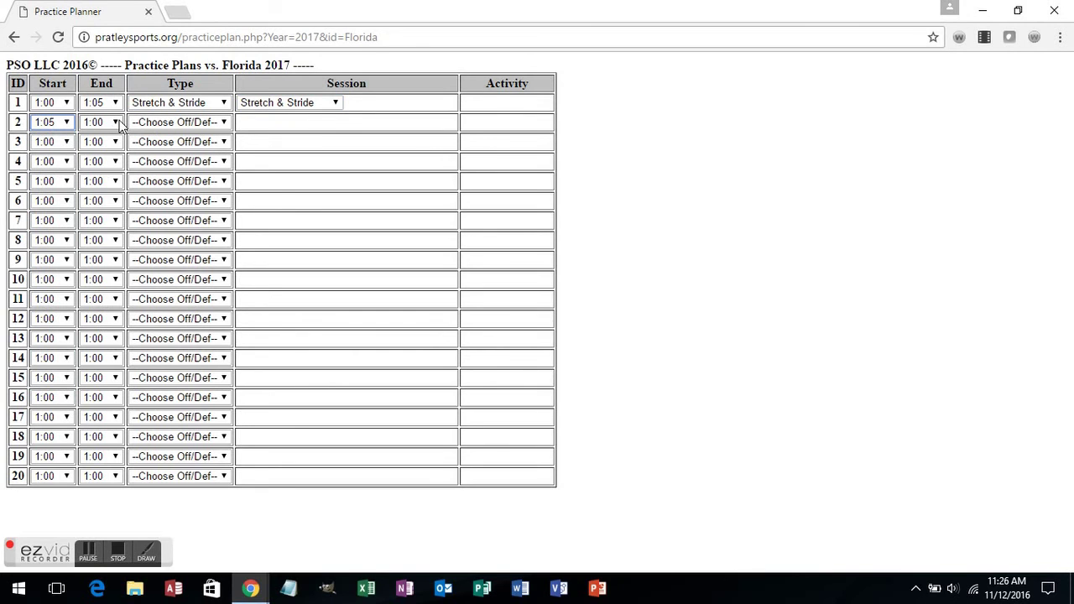
left_click(107, 123)
left_click(105, 163)
left_click(195, 122)
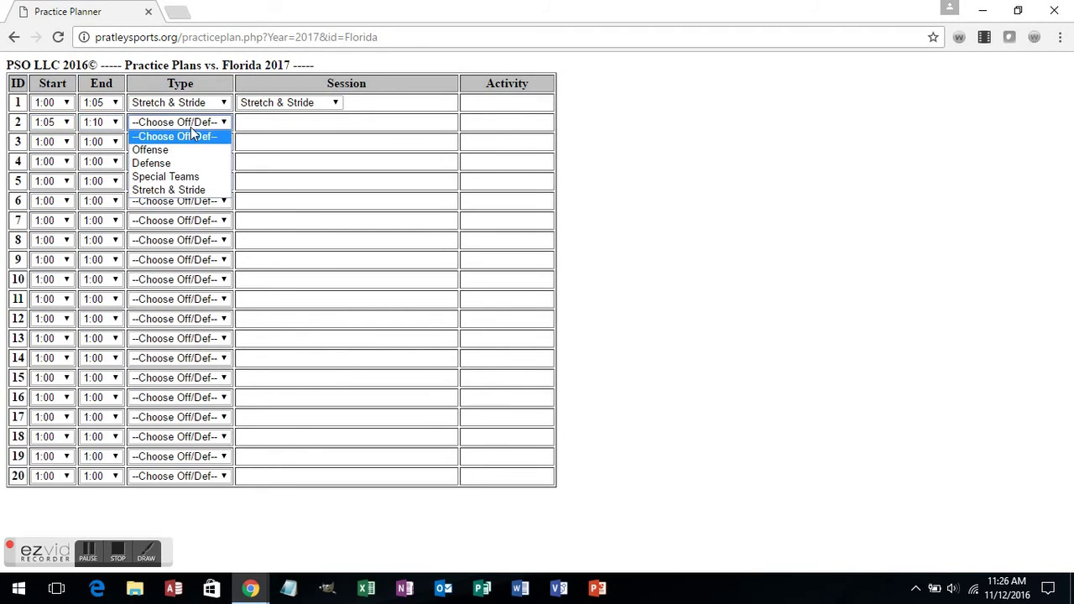
left_click(188, 151)
left_click(297, 122)
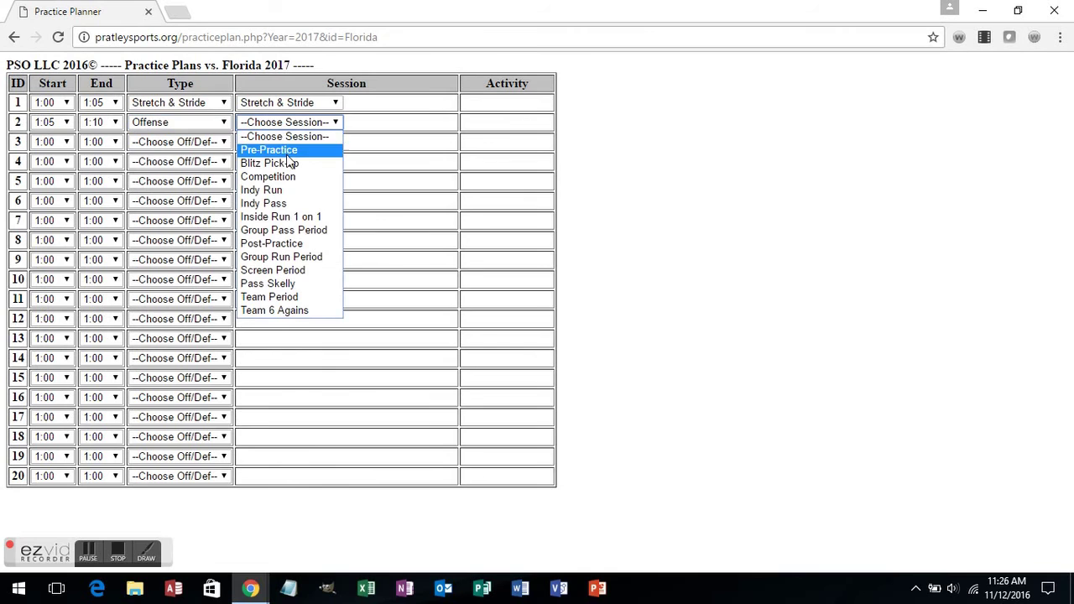
left_click(274, 190)
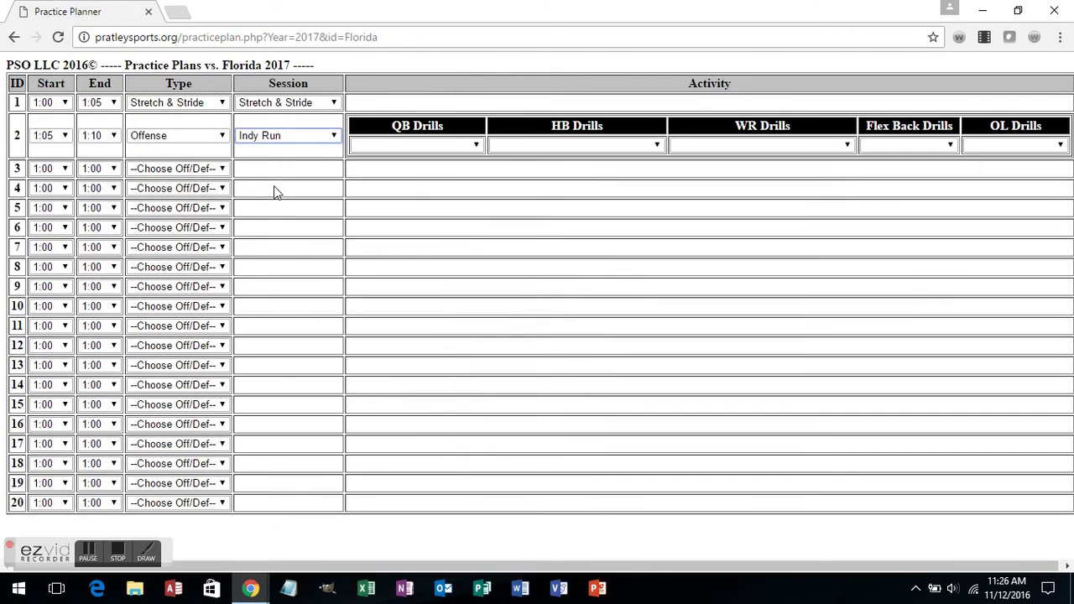
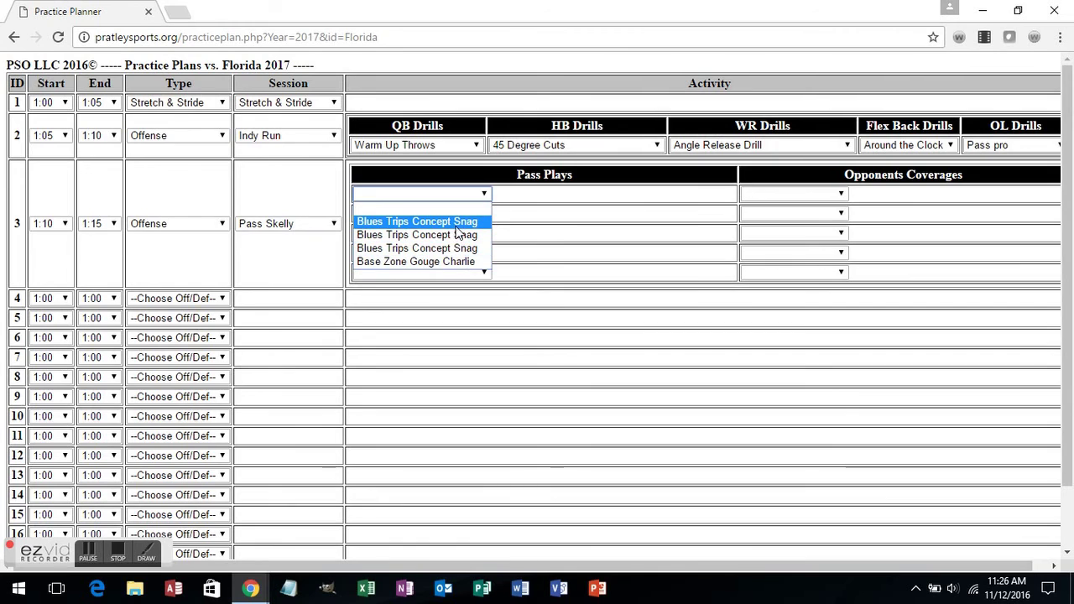
Step: In the Pass Skelly period, pair Blues Trips Concept Snag with Cover 3 in the first row and with Cover 0 in the second
left_click(444, 222)
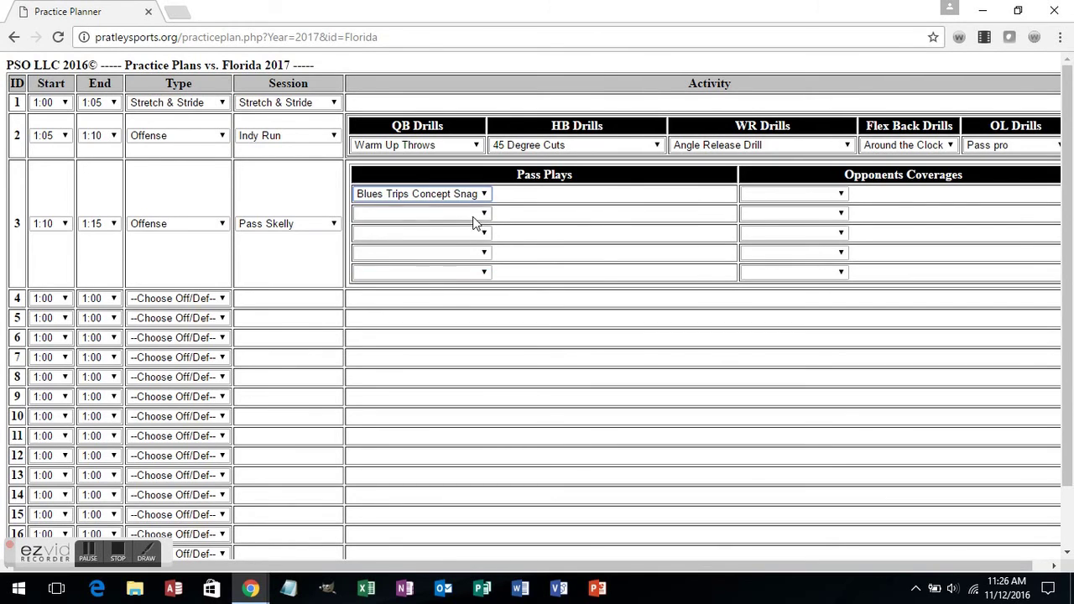
left_click(826, 198)
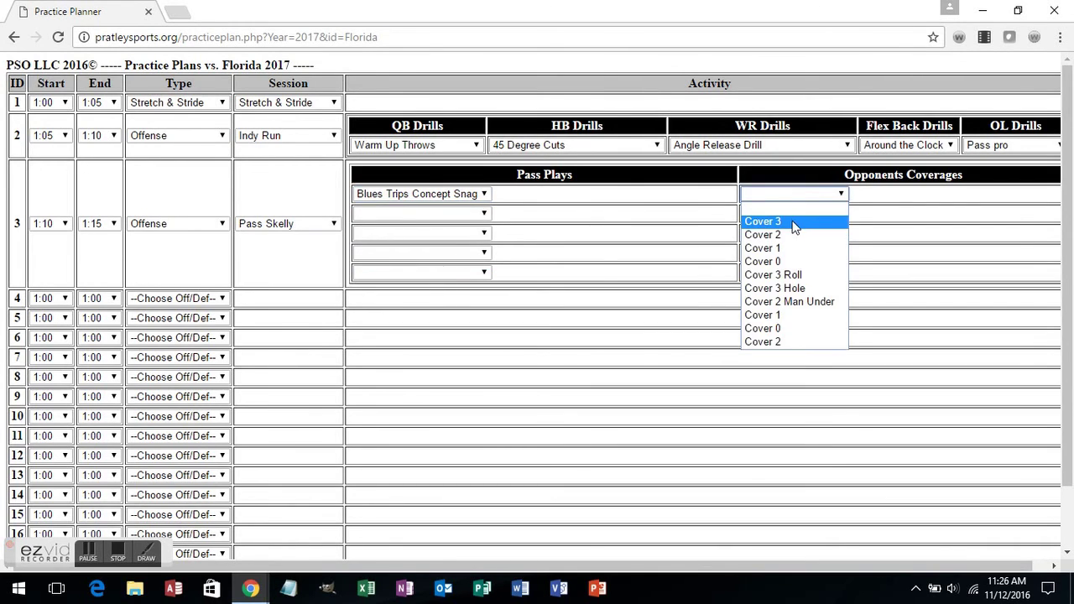
left_click(793, 220)
left_click(436, 216)
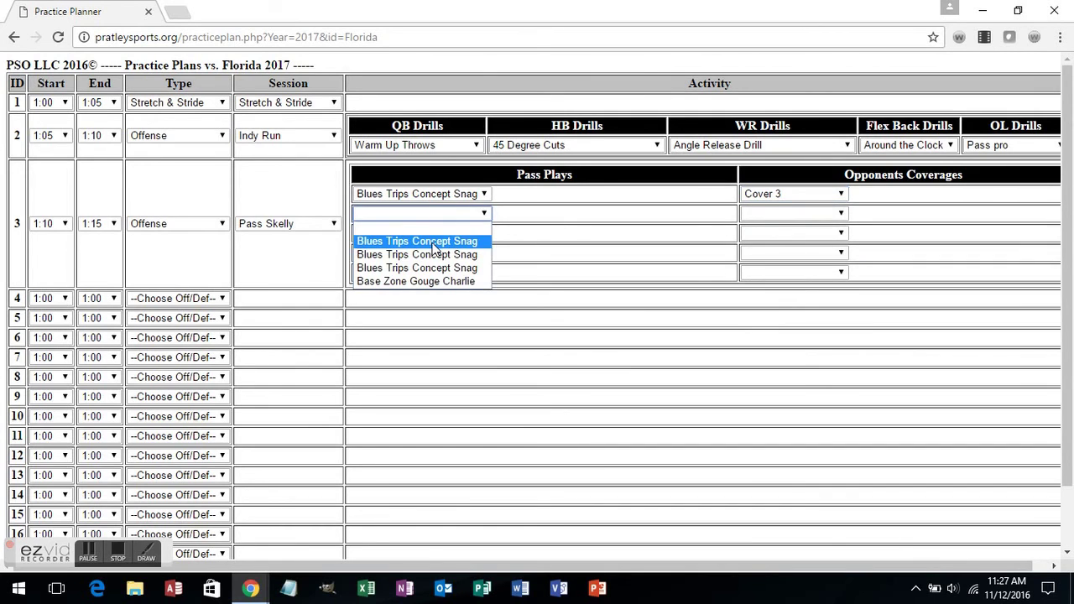
left_click(432, 250)
left_click(838, 217)
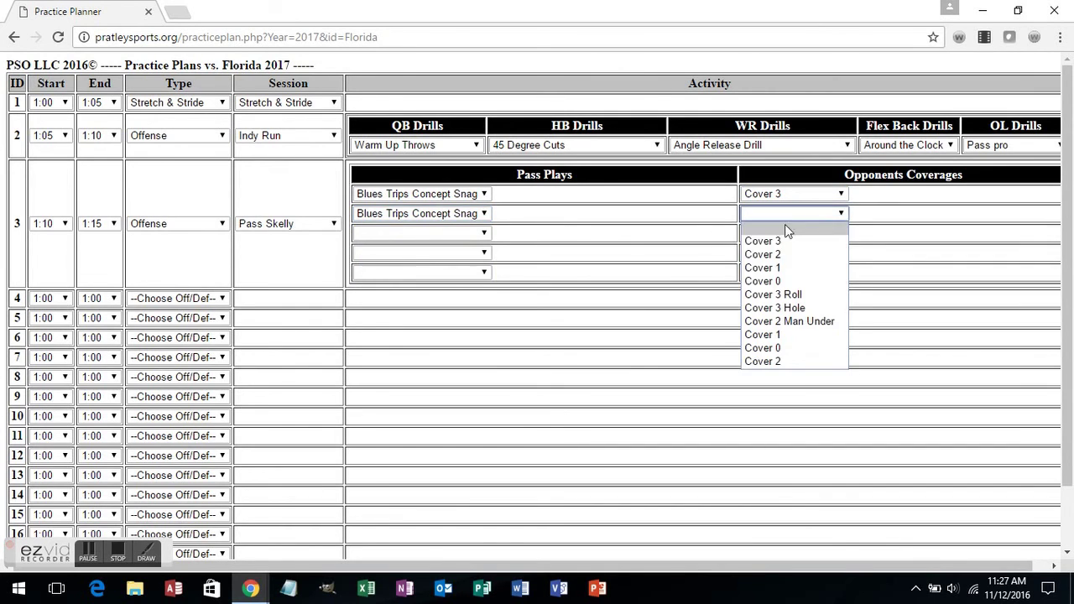
left_click(773, 283)
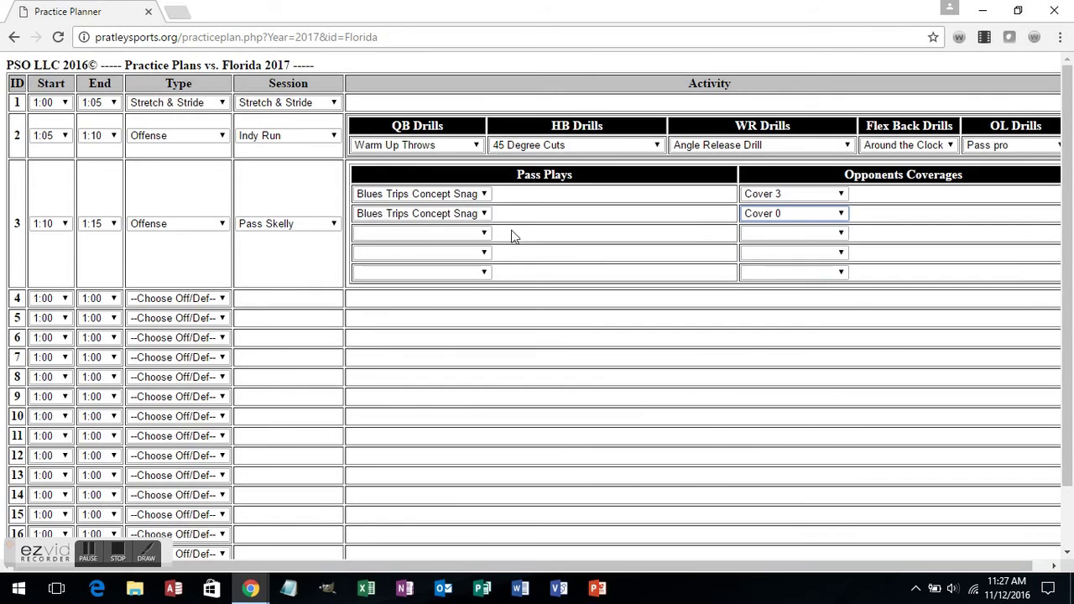
Step: Set practice period 4 to run from 1:15 to 1:20 as an Offense period with the Team Period session
scroll(585, 254, "down", 1)
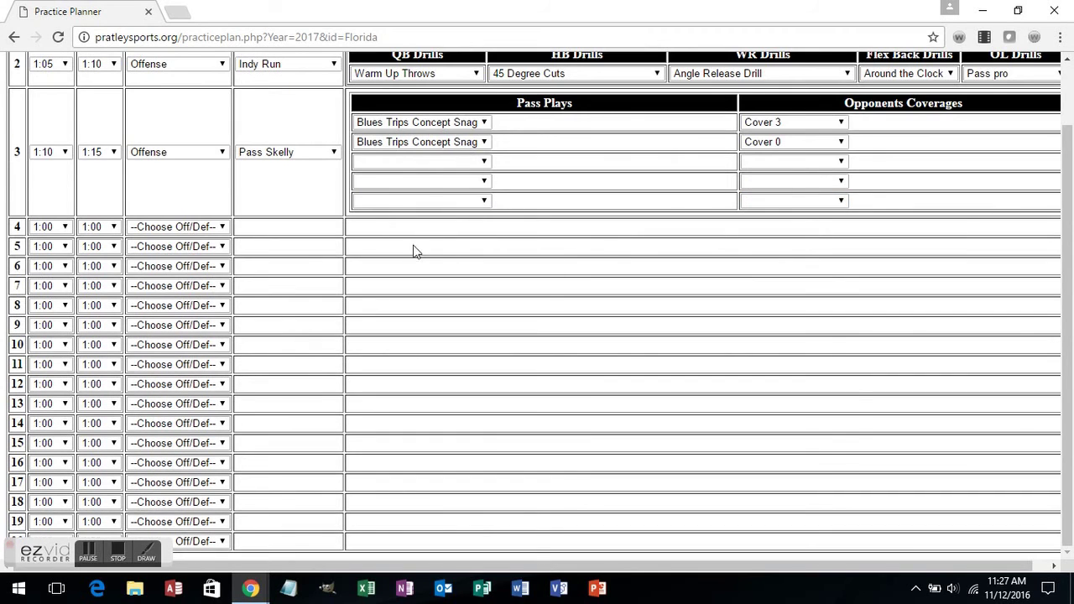
left_click(42, 226)
left_click(43, 294)
left_click(97, 227)
left_click(43, 234)
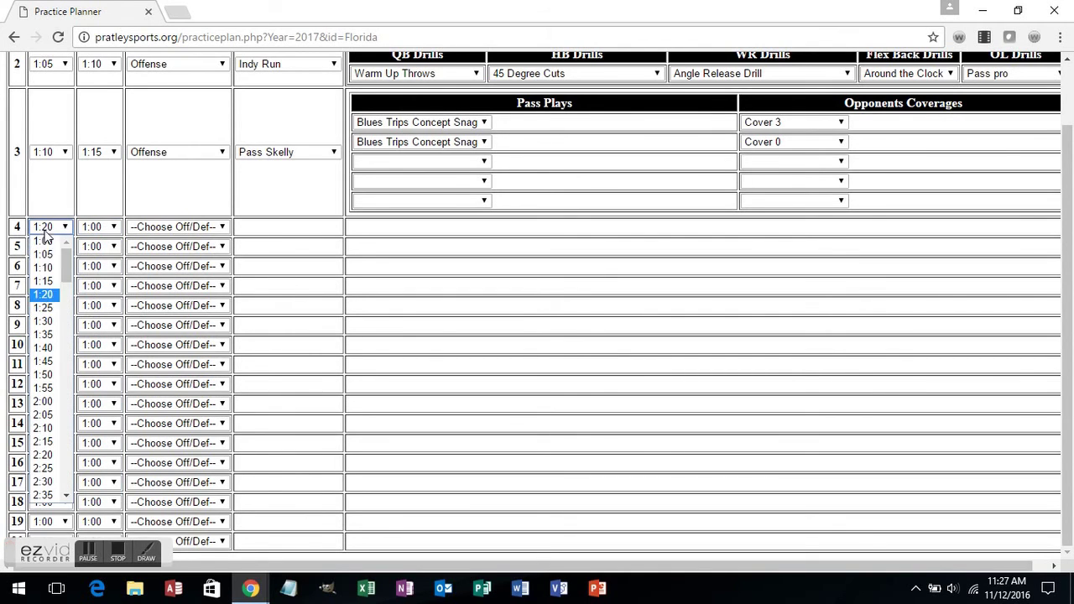
left_click(44, 281)
left_click(97, 226)
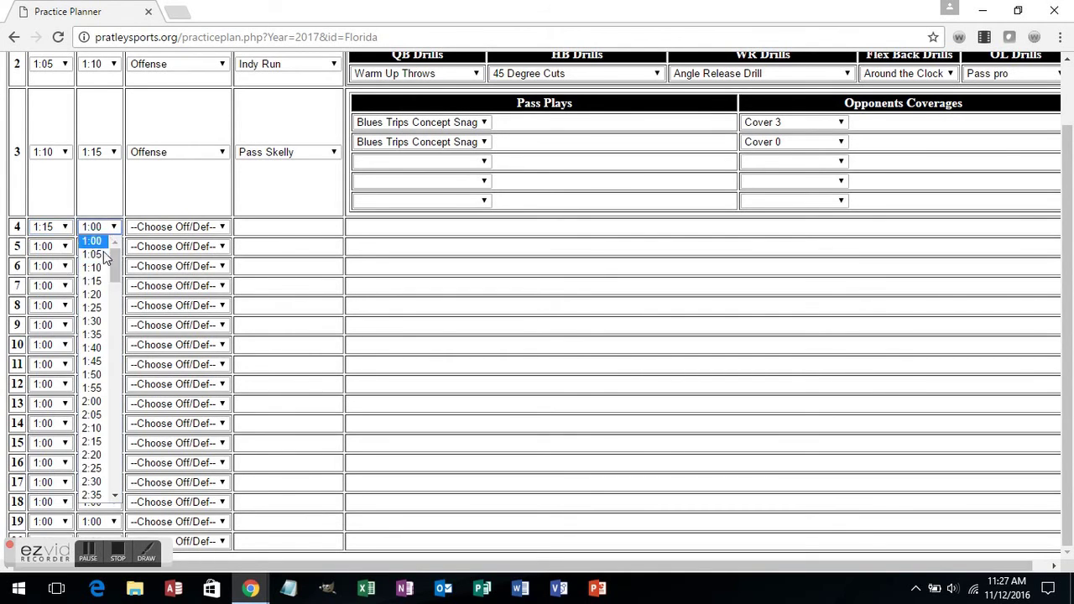
left_click(96, 294)
left_click(177, 227)
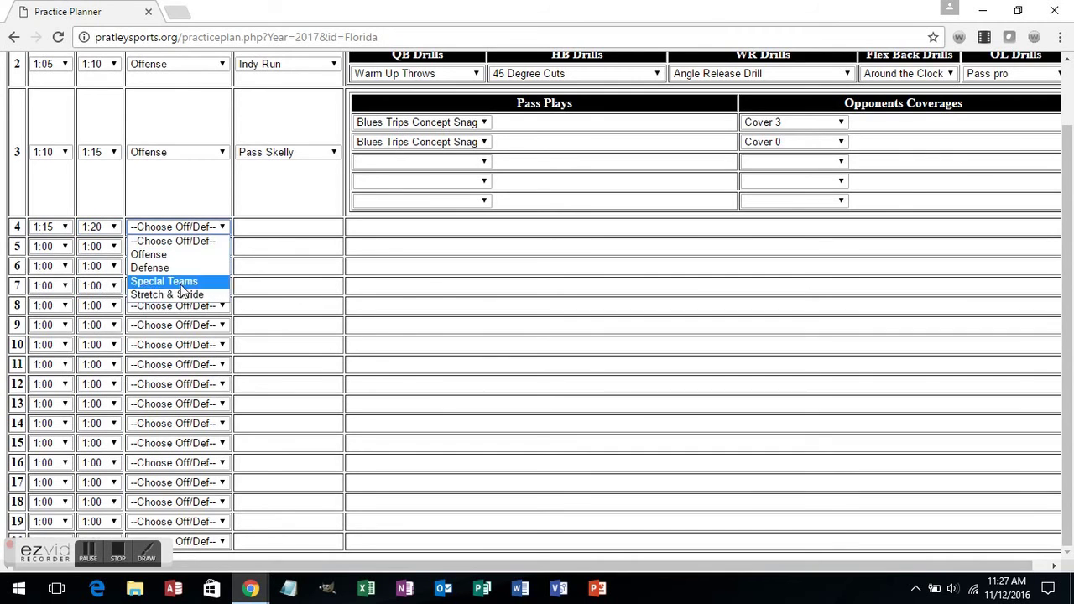
left_click(148, 254)
left_click(285, 226)
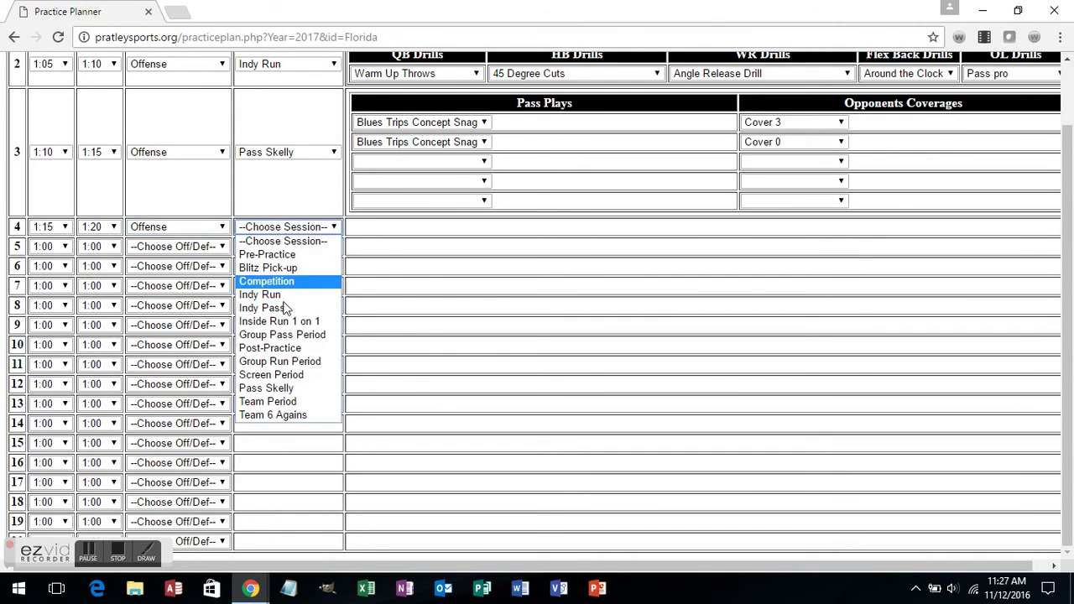
left_click(285, 402)
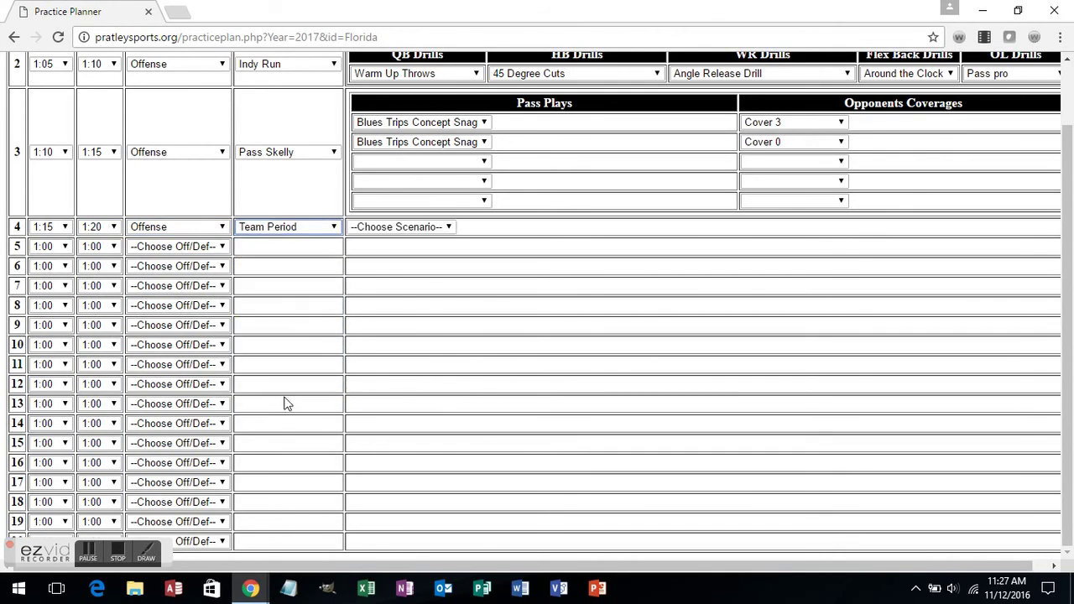
Step: Try the 3rd & Long and 3rd & Medium scenarios for the Team Period in period 4
left_click(421, 228)
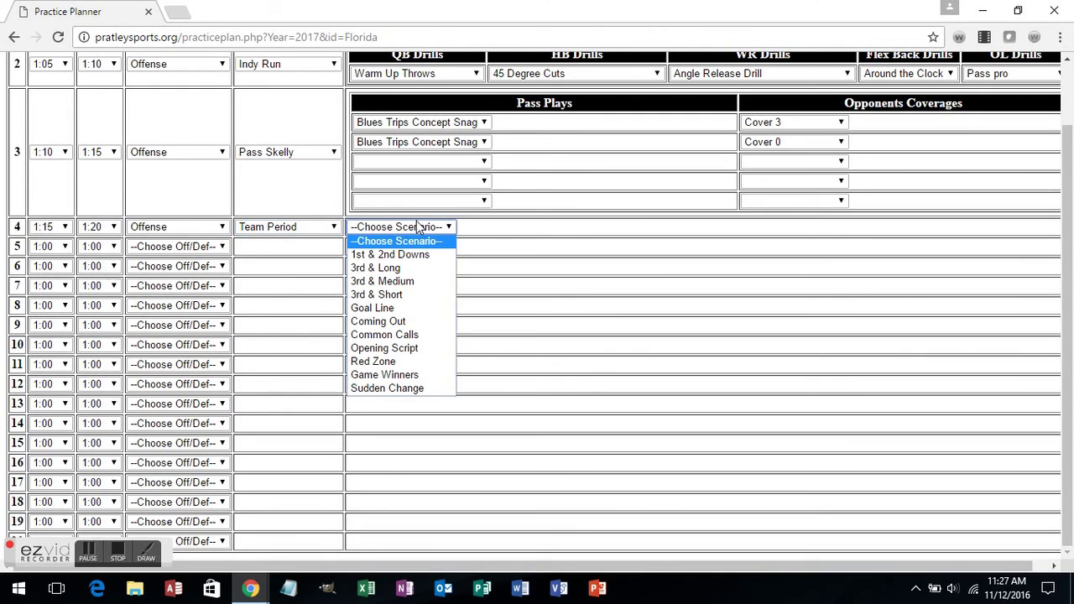
left_click(414, 270)
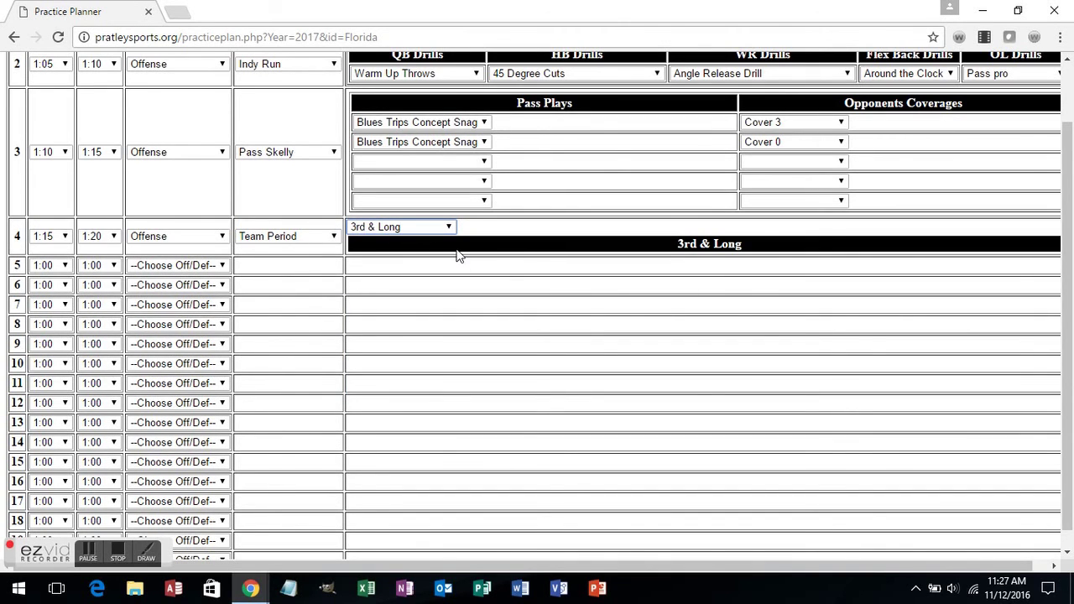
left_click(438, 228)
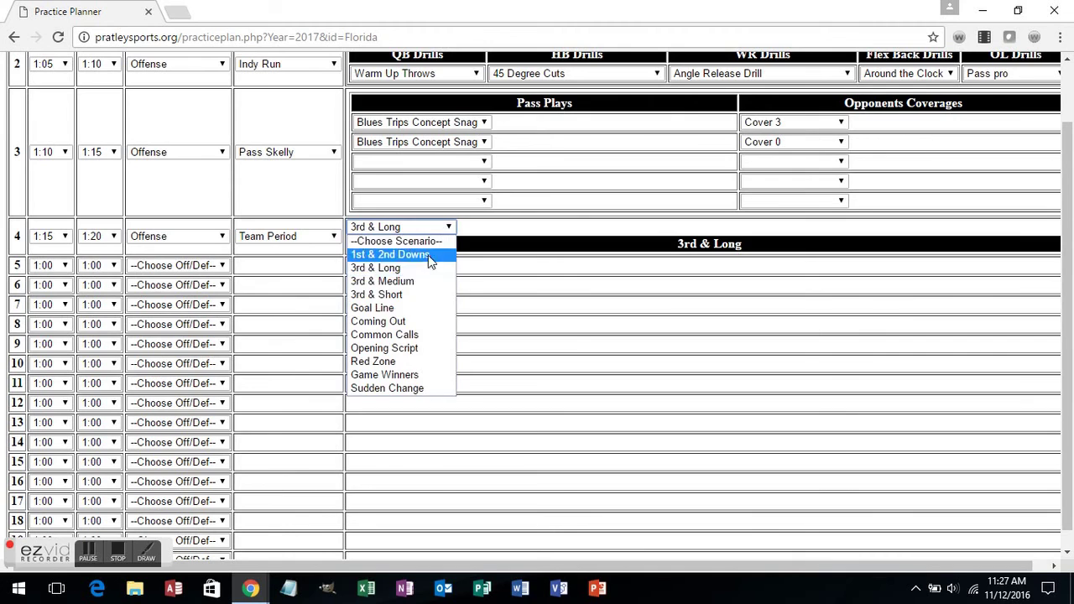
left_click(418, 282)
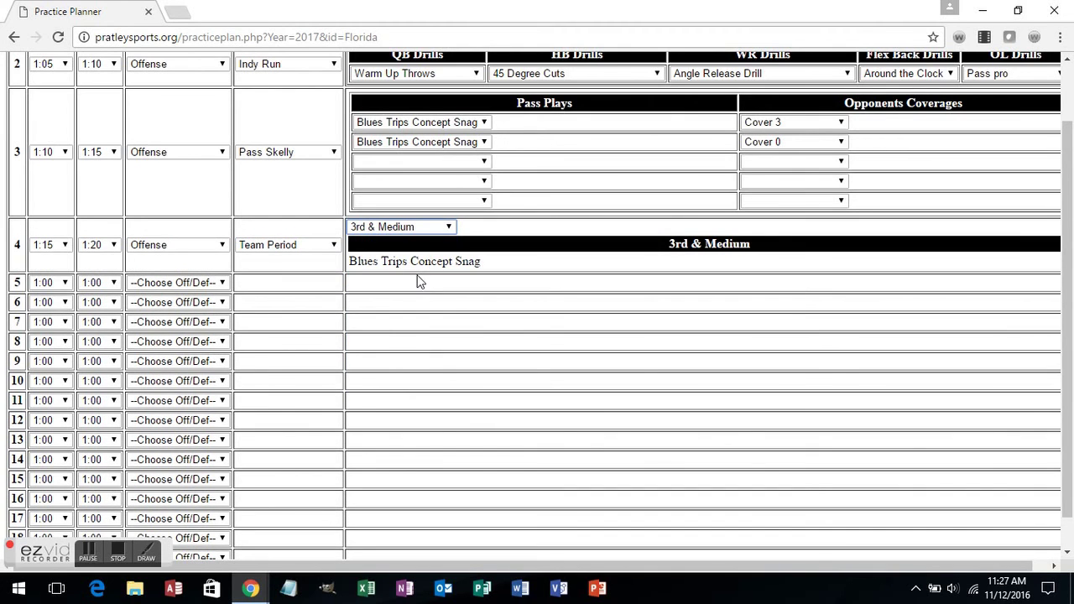
left_click_drag(350, 261, 493, 265)
left_click(557, 268)
scroll(560, 268, "up", 1)
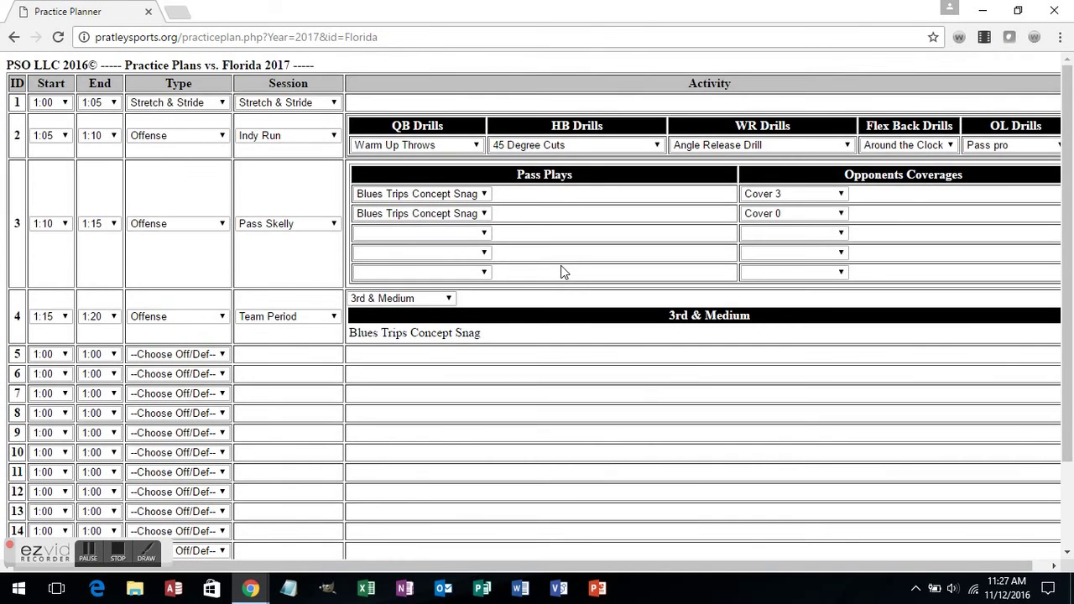
scroll(561, 268, "down", 1)
scroll(395, 327, "up", 1)
Step: Set the scenario of period 4's Team Period to 1st & 2nd Downs
left_click(422, 300)
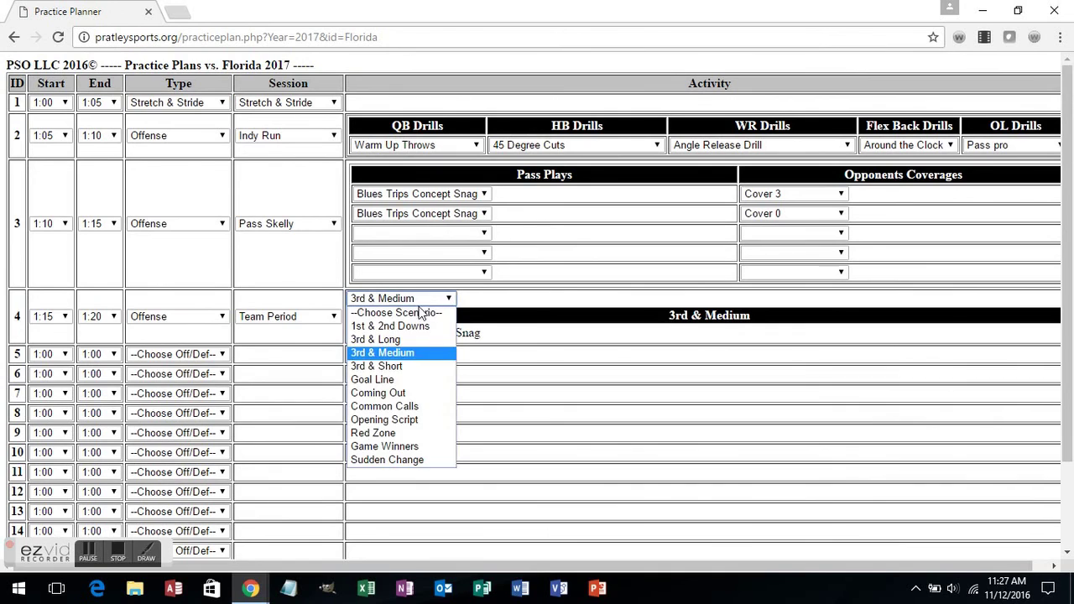
left_click(411, 326)
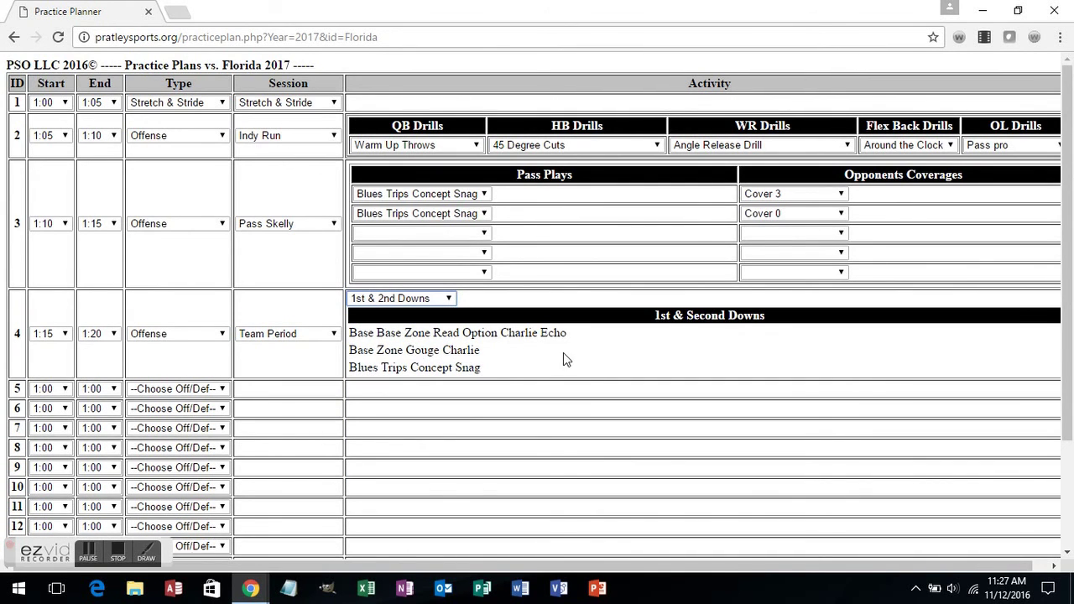
scroll(482, 331, "down", 1)
scroll(462, 125, "up", 1)
right_click(454, 64)
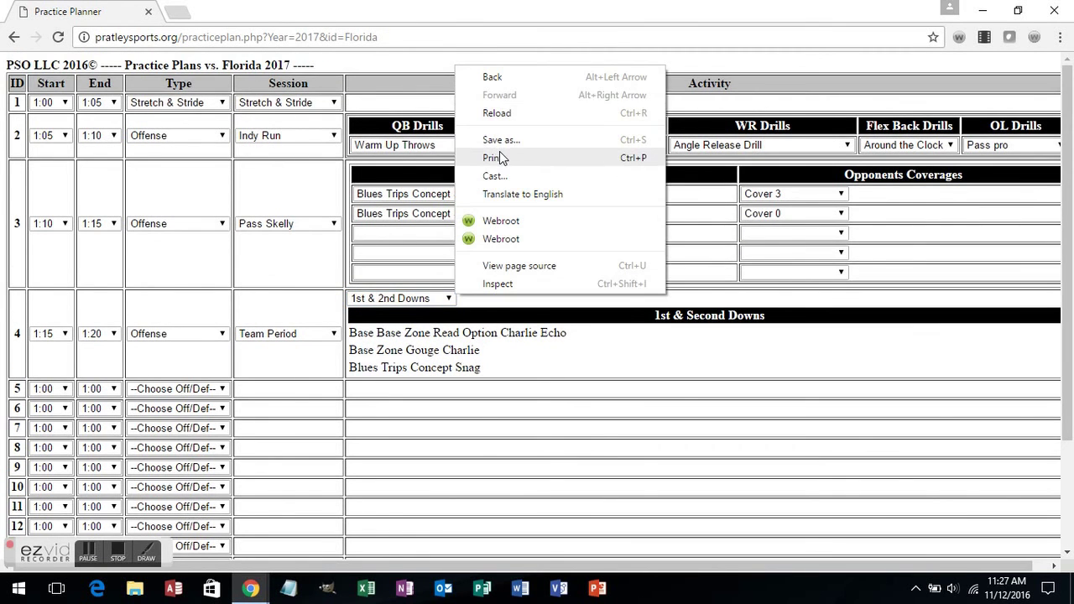
left_click(343, 248)
scroll(392, 328, "down", 2)
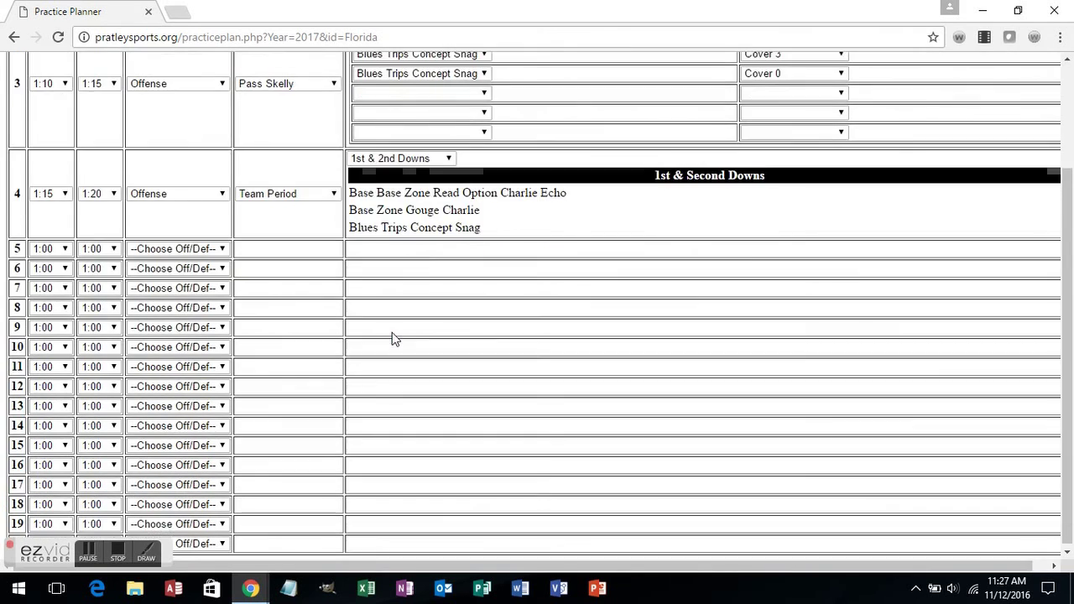
scroll(394, 334, "up", 2)
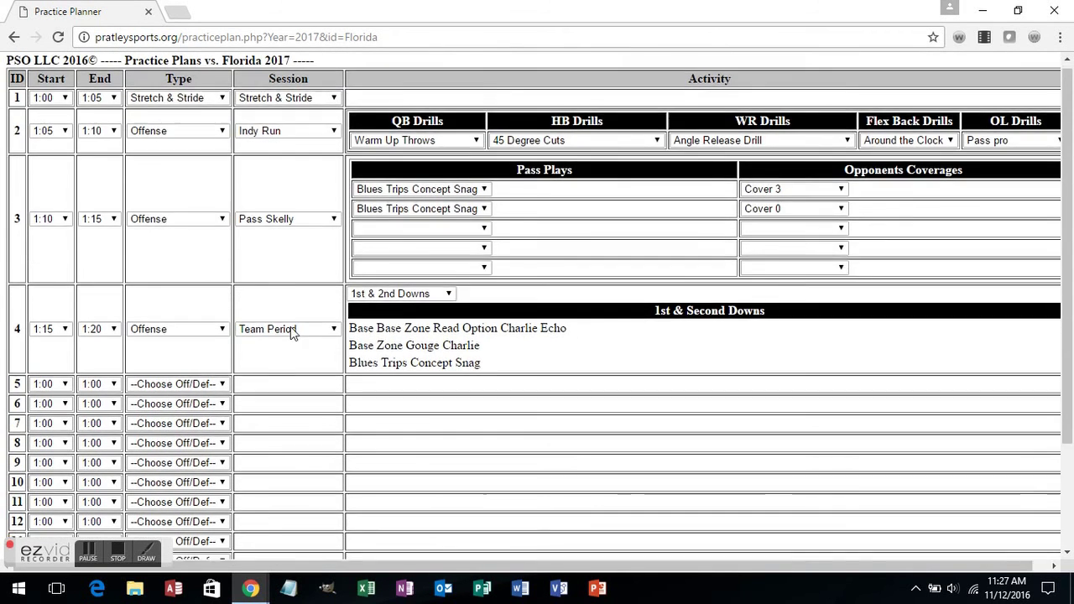
Step: Make practice period 5 a Defense period with the Indy Run session
scroll(269, 302, "down", 2)
left_click(210, 246)
left_click(185, 287)
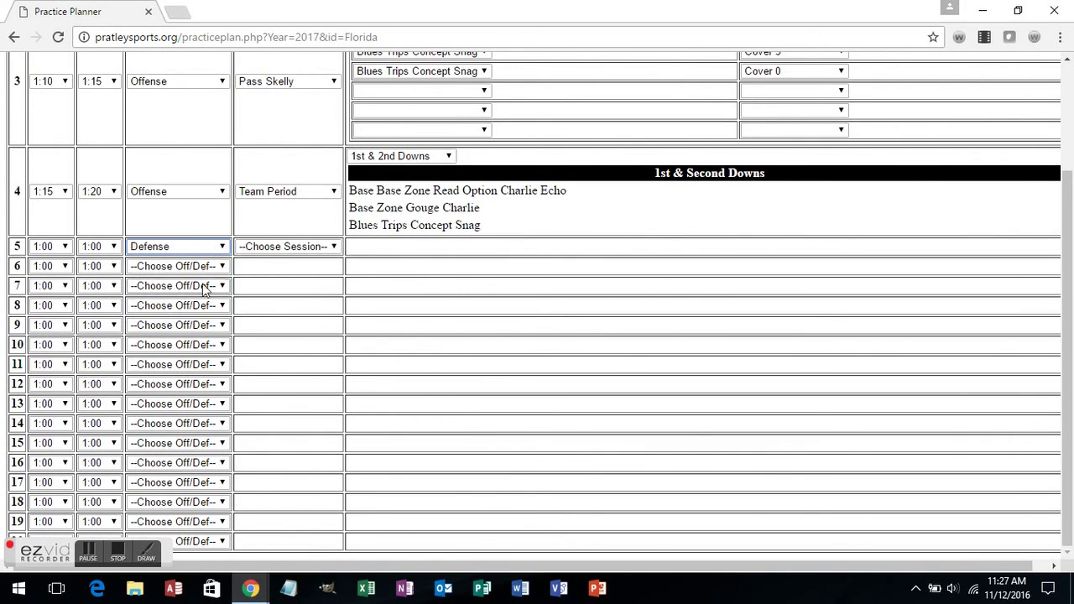
left_click(338, 244)
left_click(308, 315)
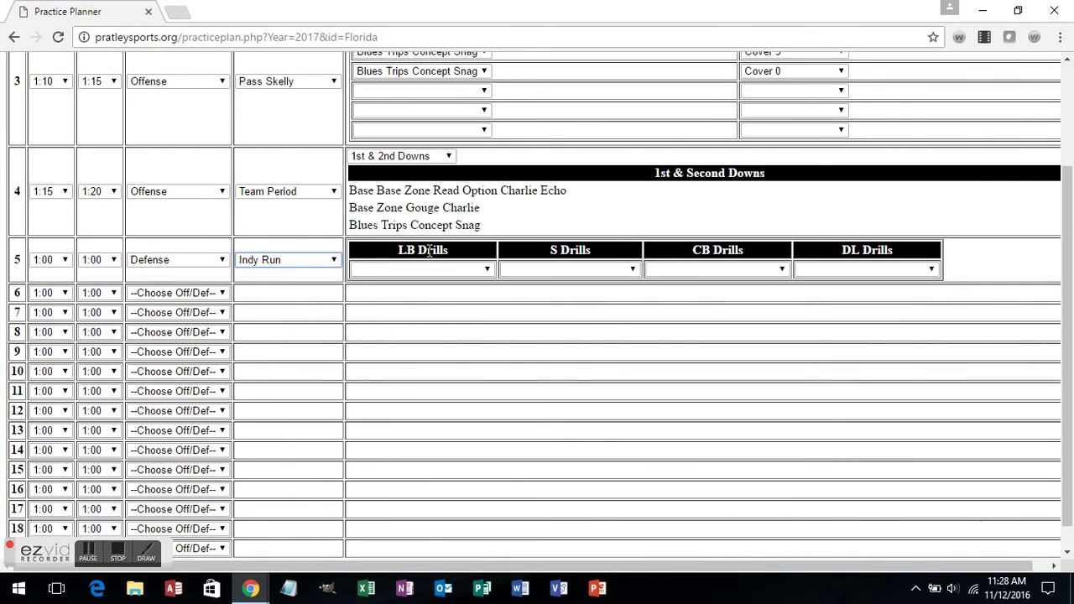
Step: In period 5, choose Read and React as the LB drill and Man 1 on 1's as the S drill
scroll(430, 250, "up", 2)
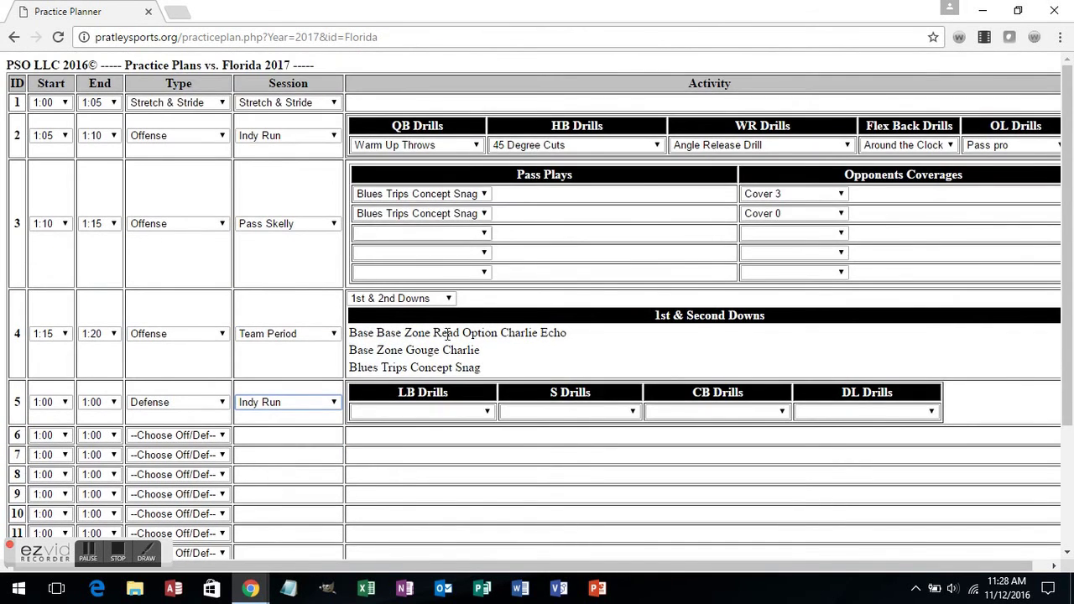
left_click(445, 411)
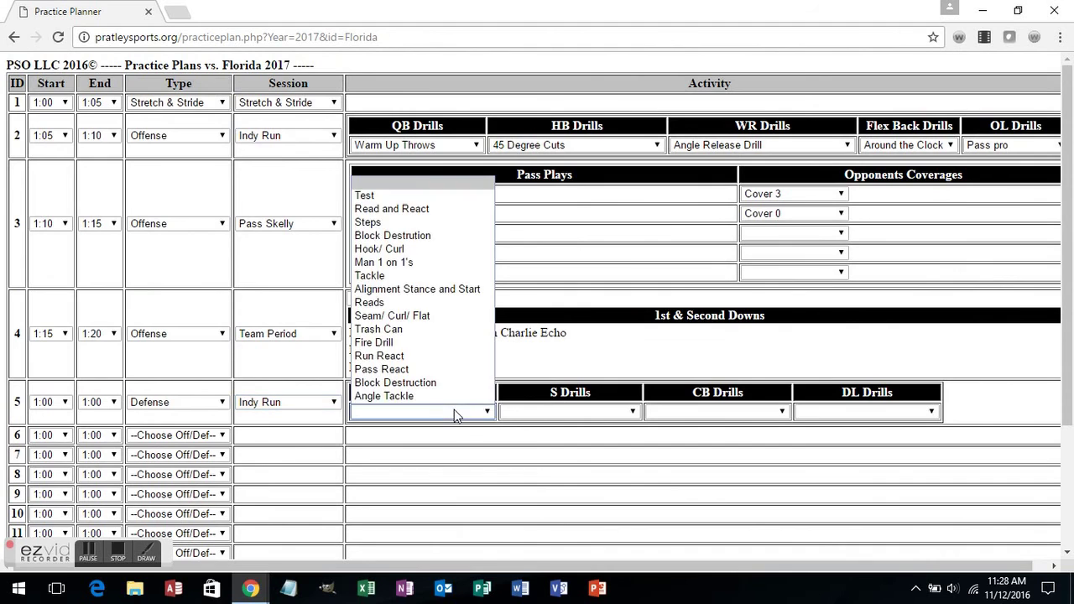
left_click(403, 207)
left_click(589, 412)
left_click(537, 398)
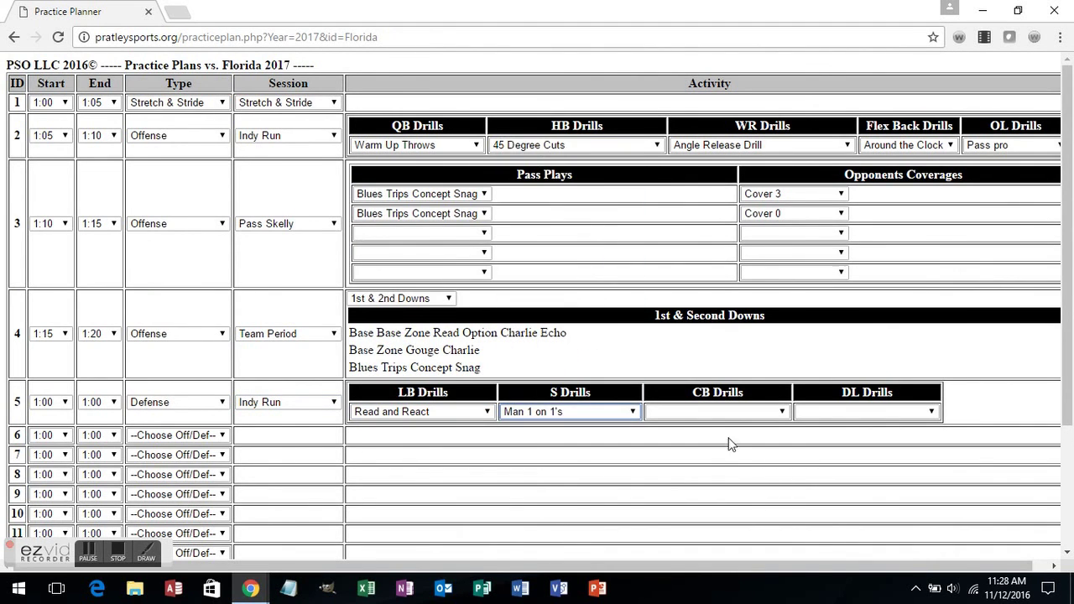
Step: Make practice period 6 a Special Teams period with the Team Special Teams session for Kickoff Return
scroll(488, 430, "down", 2)
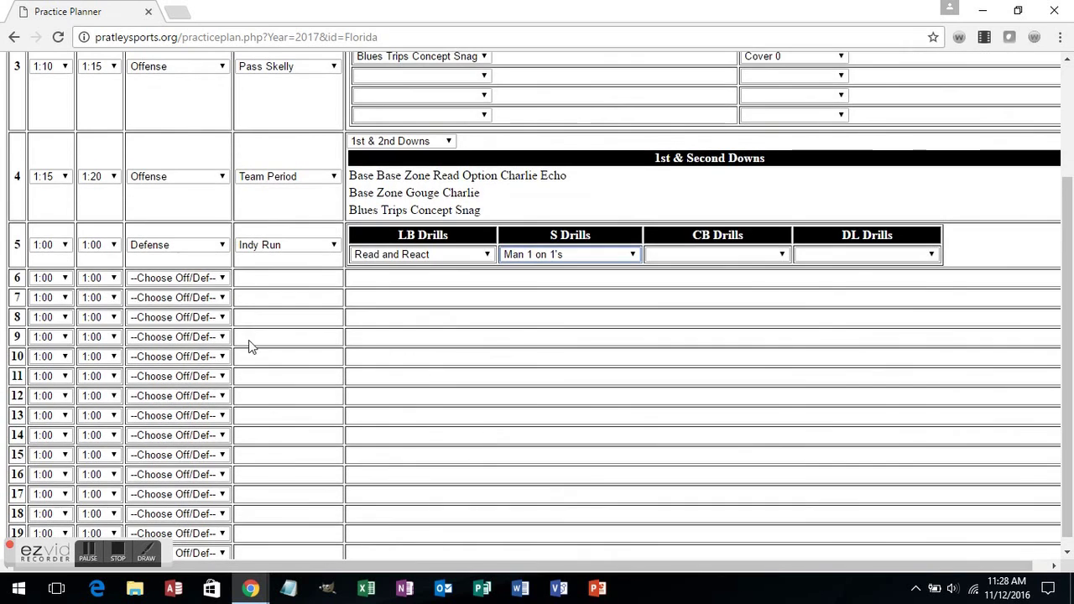
left_click(212, 277)
left_click(197, 332)
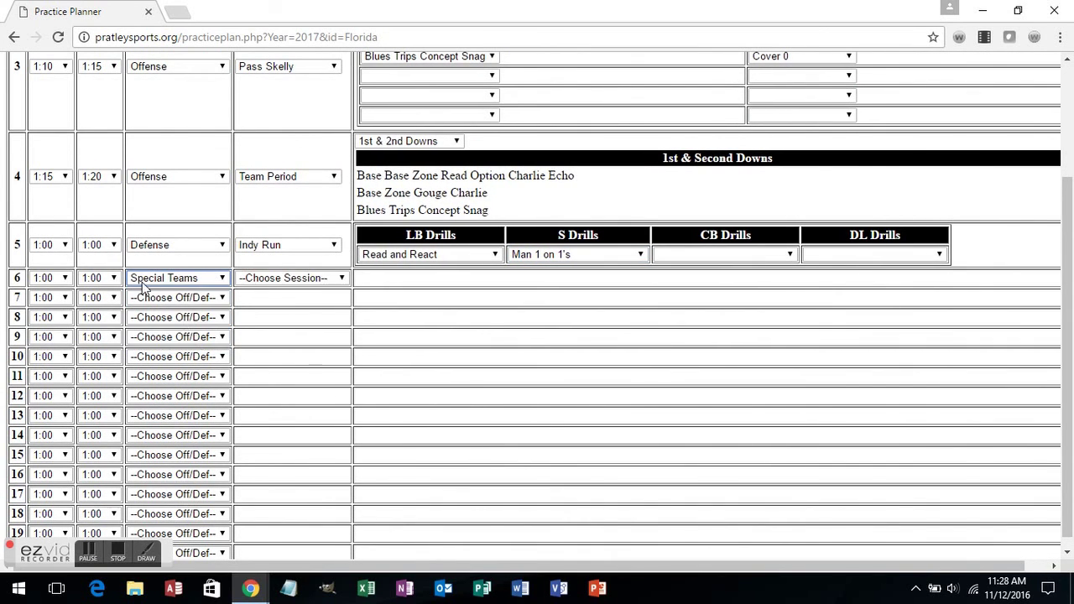
left_click(328, 278)
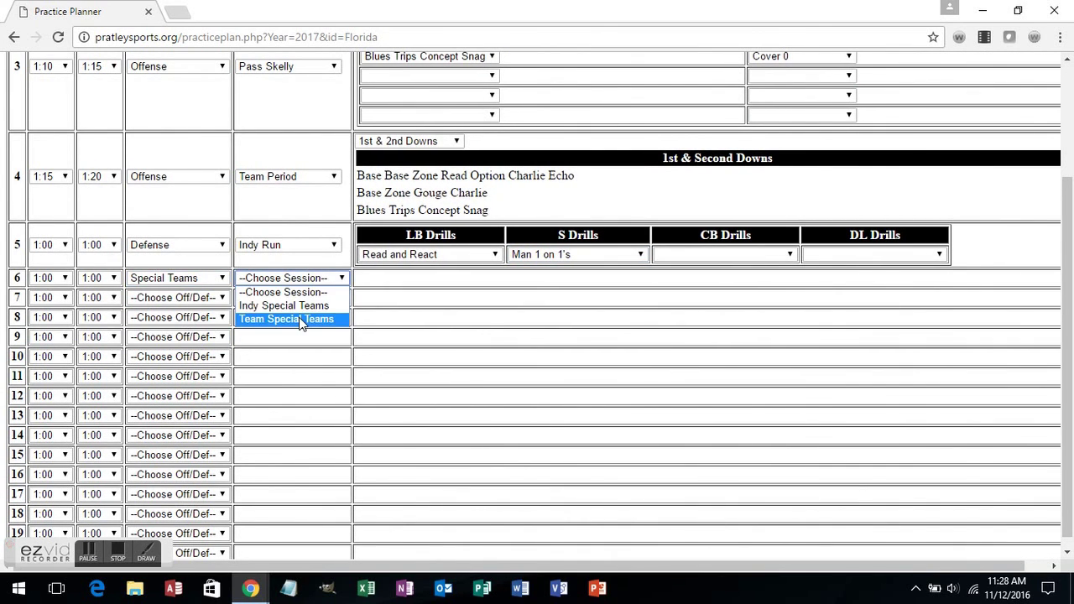
left_click(301, 319)
left_click(447, 277)
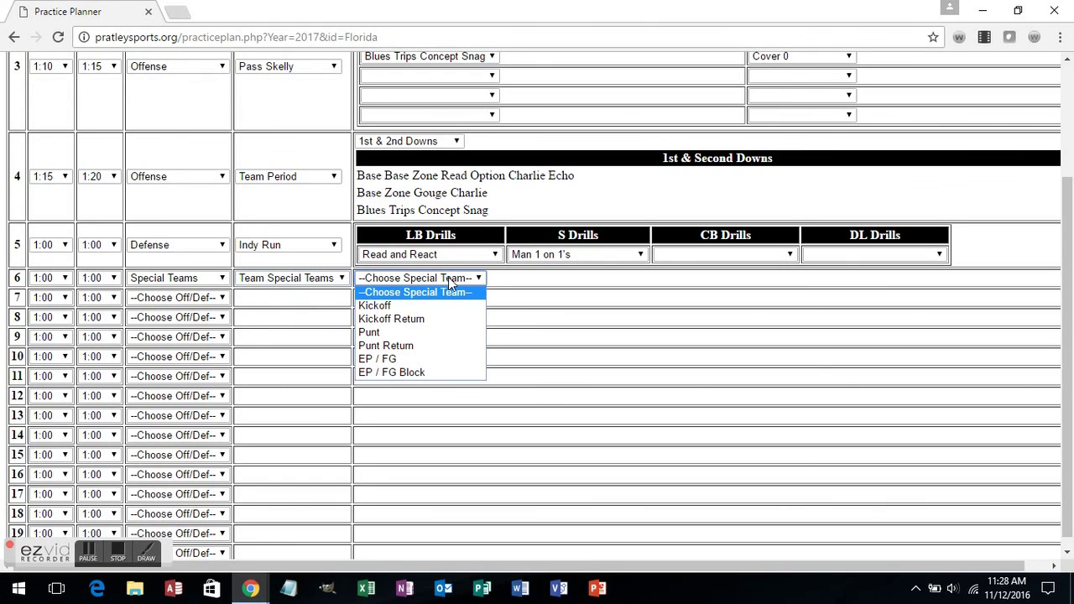
left_click(426, 318)
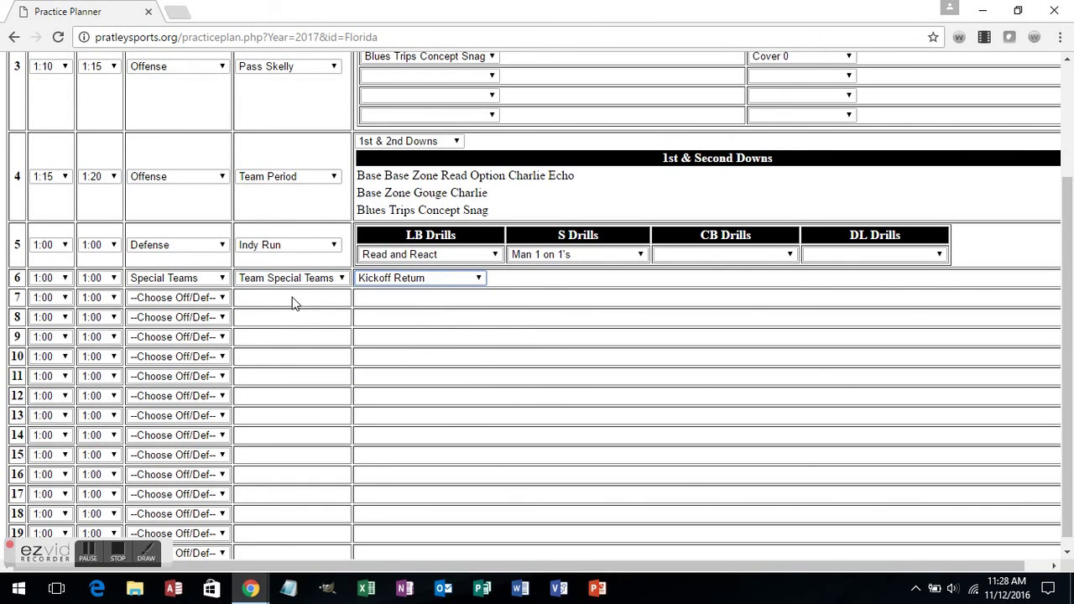
Step: Set practice period 5 to run from 1:20 to 1:25
left_click(65, 244)
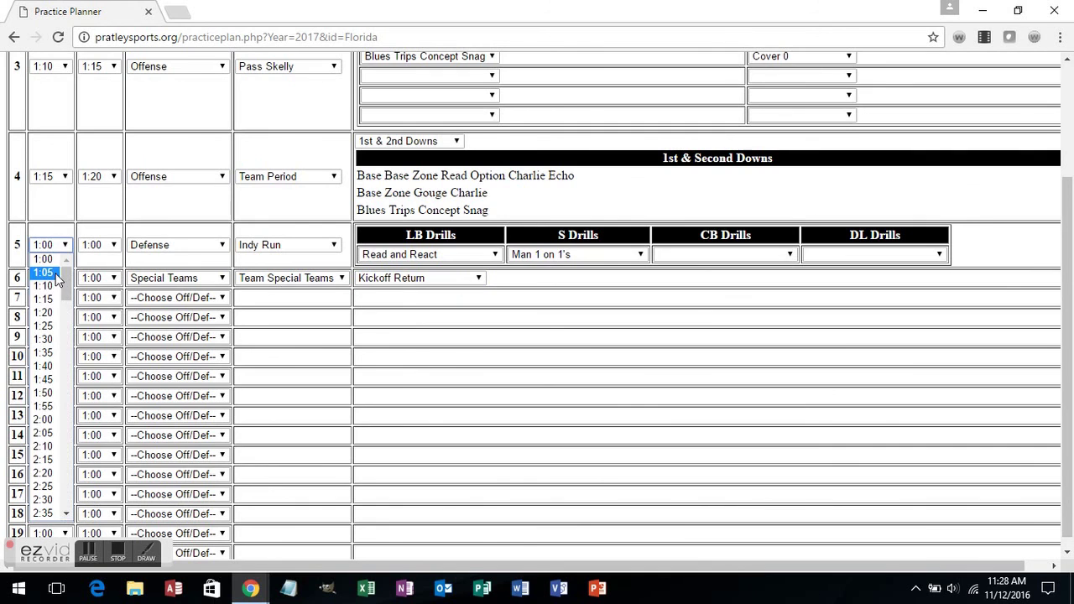
left_click(52, 317)
left_click(99, 245)
left_click(100, 326)
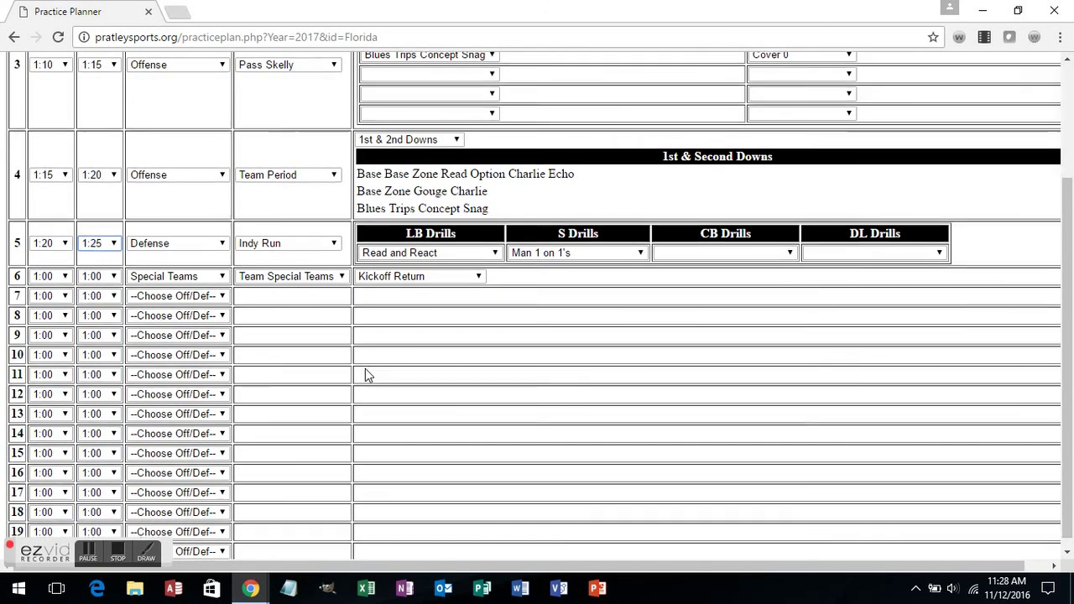
Step: Return to the Weekly Opponent Preparation page for Florida 2017 and look over its list of preparation options
left_click(14, 37)
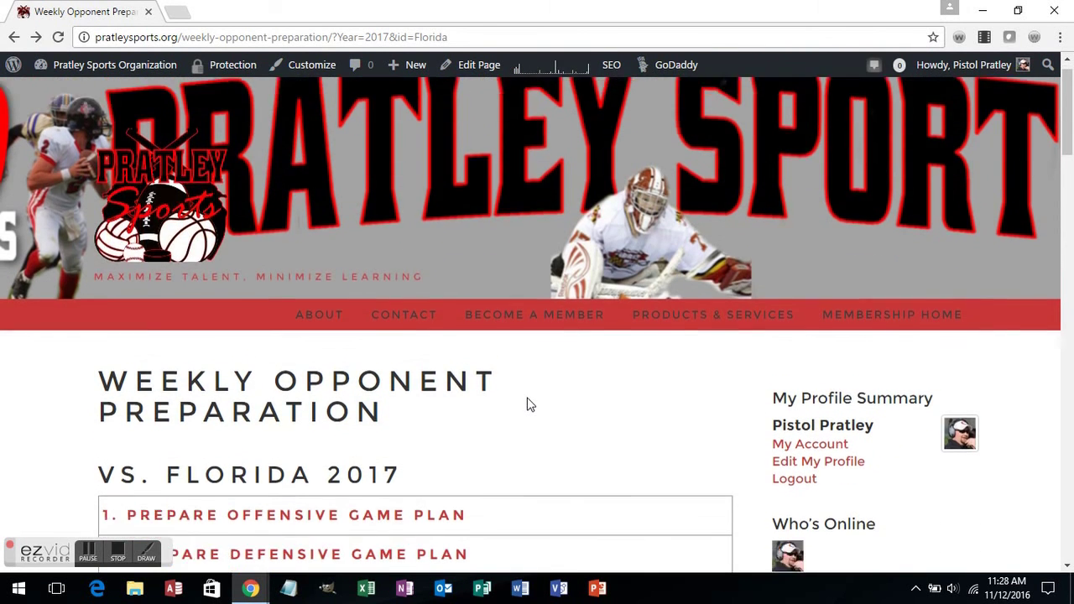
scroll(526, 404, "down", 5)
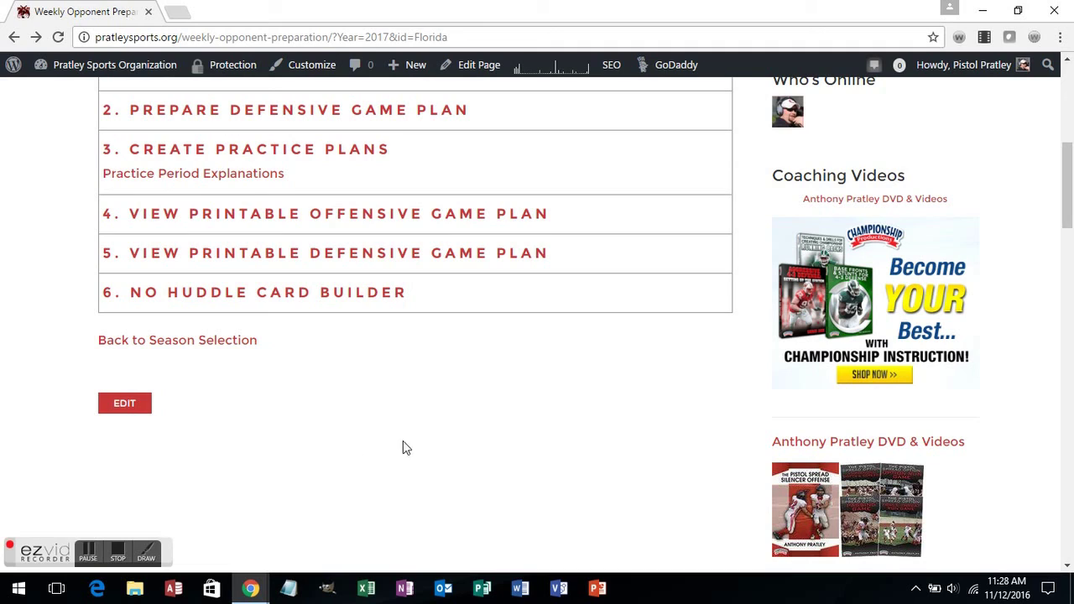
left_click(117, 550)
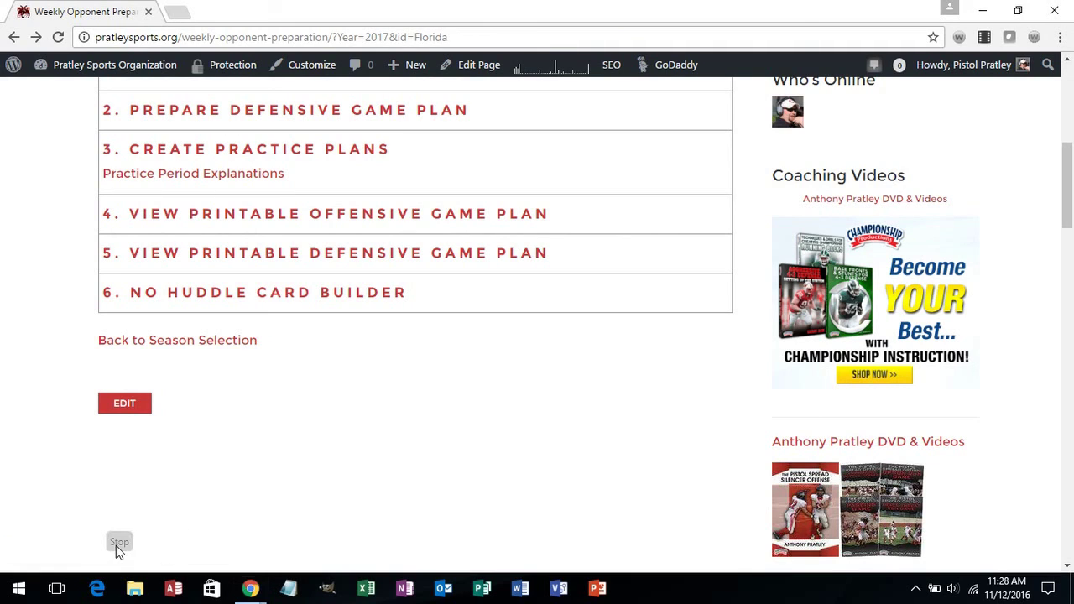